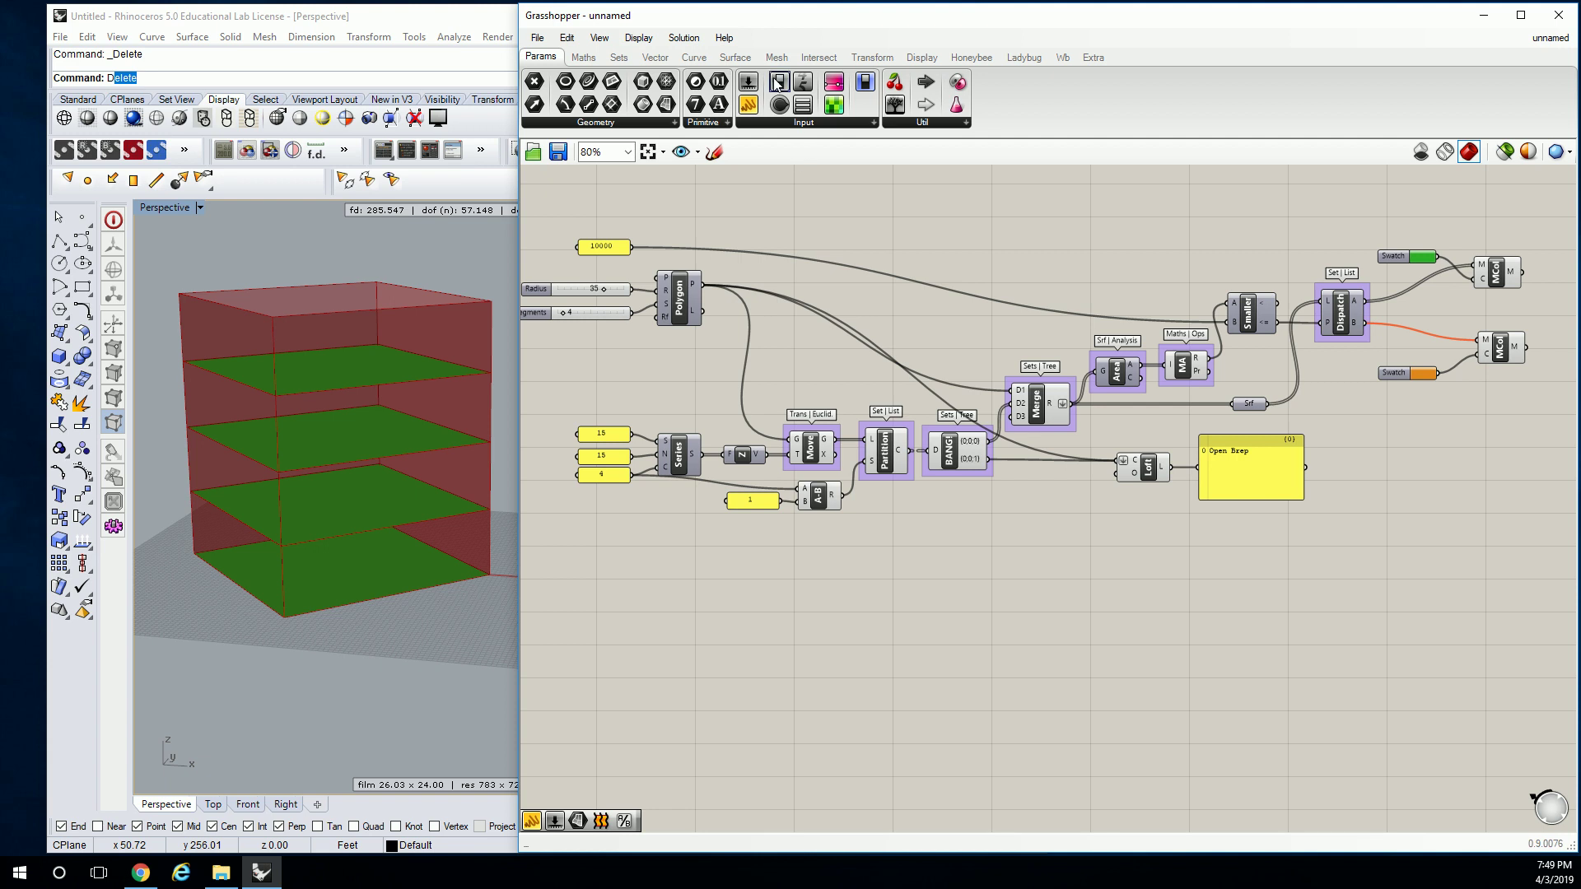
Show the Surface components and scroll the ribbon along toward the Transform tab
click(732, 58)
scroll(725, 119, down, 3)
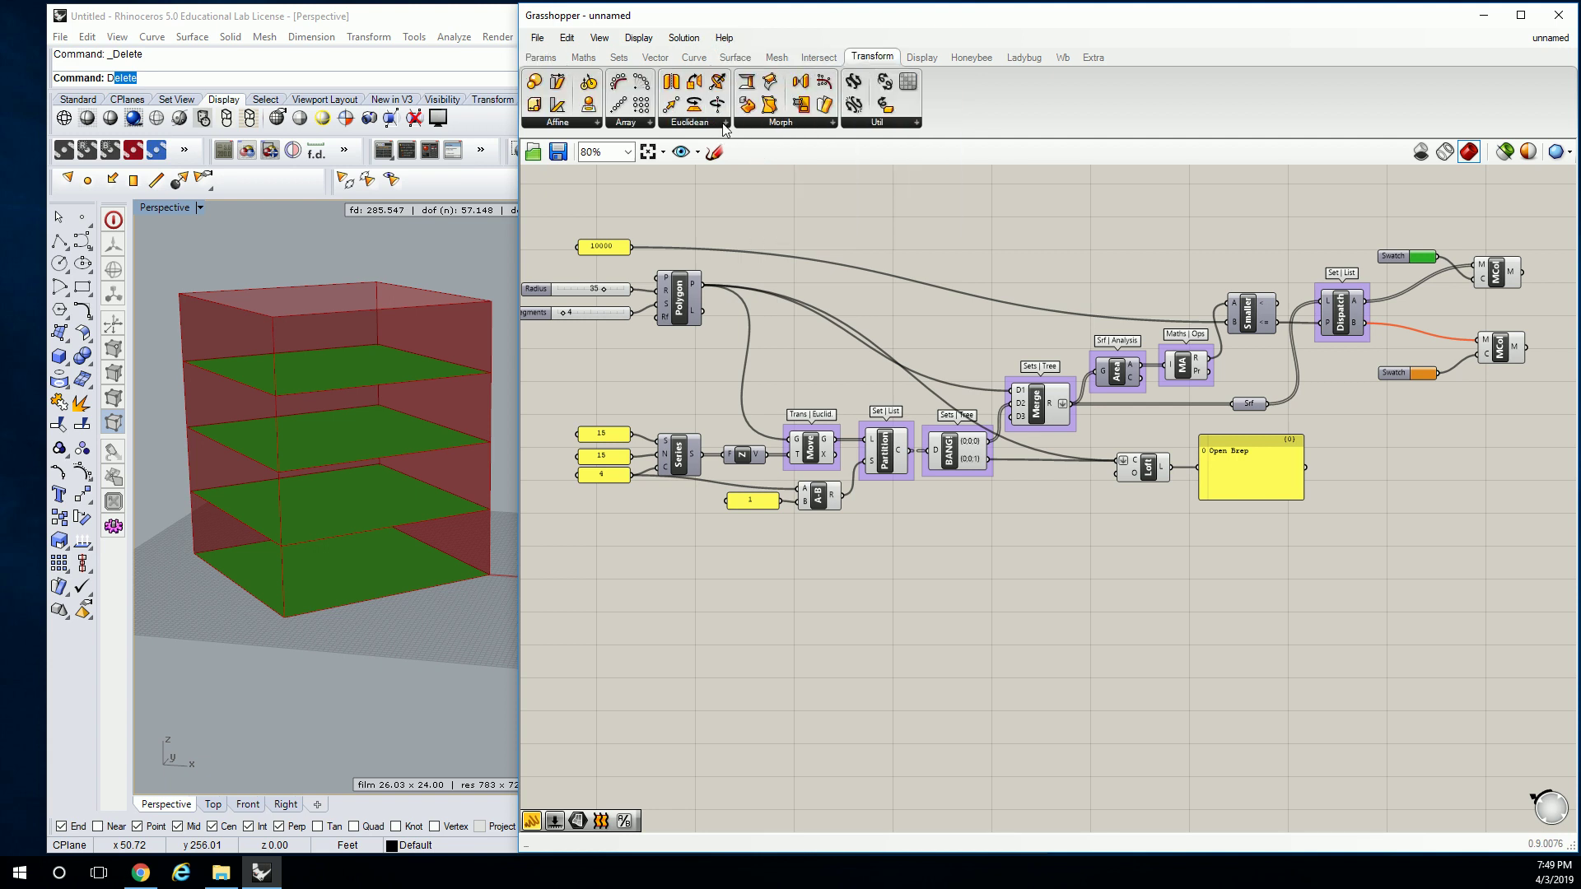
Place a Rotate component from Transform > Euclidean on the canvas below the Loft
click(726, 123)
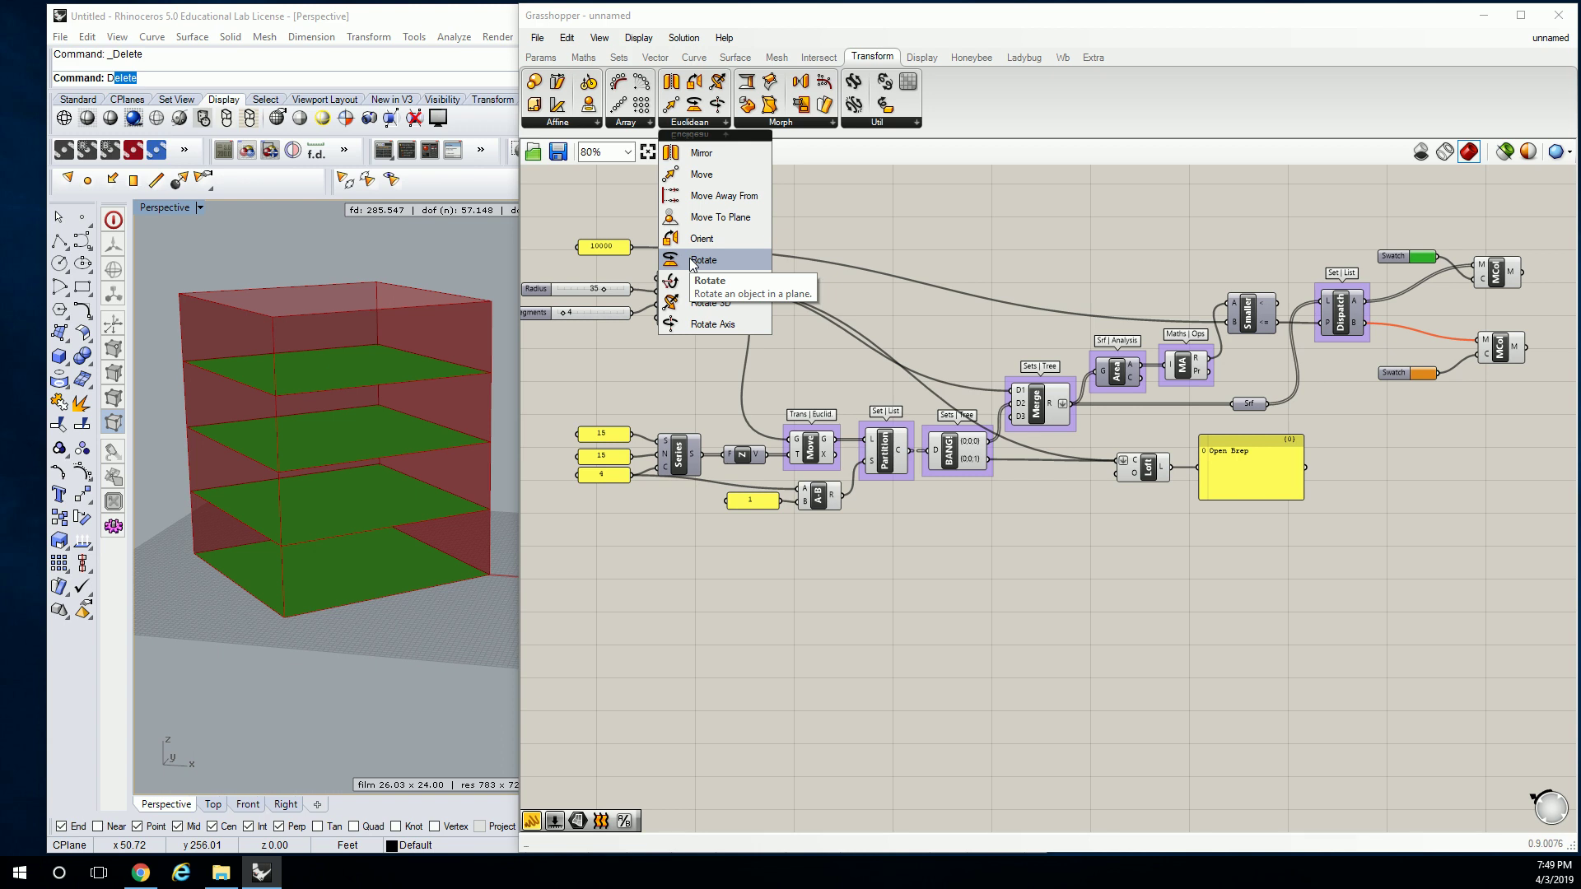
drag(691, 260, 891, 321)
drag(1079, 572, 1079, 575)
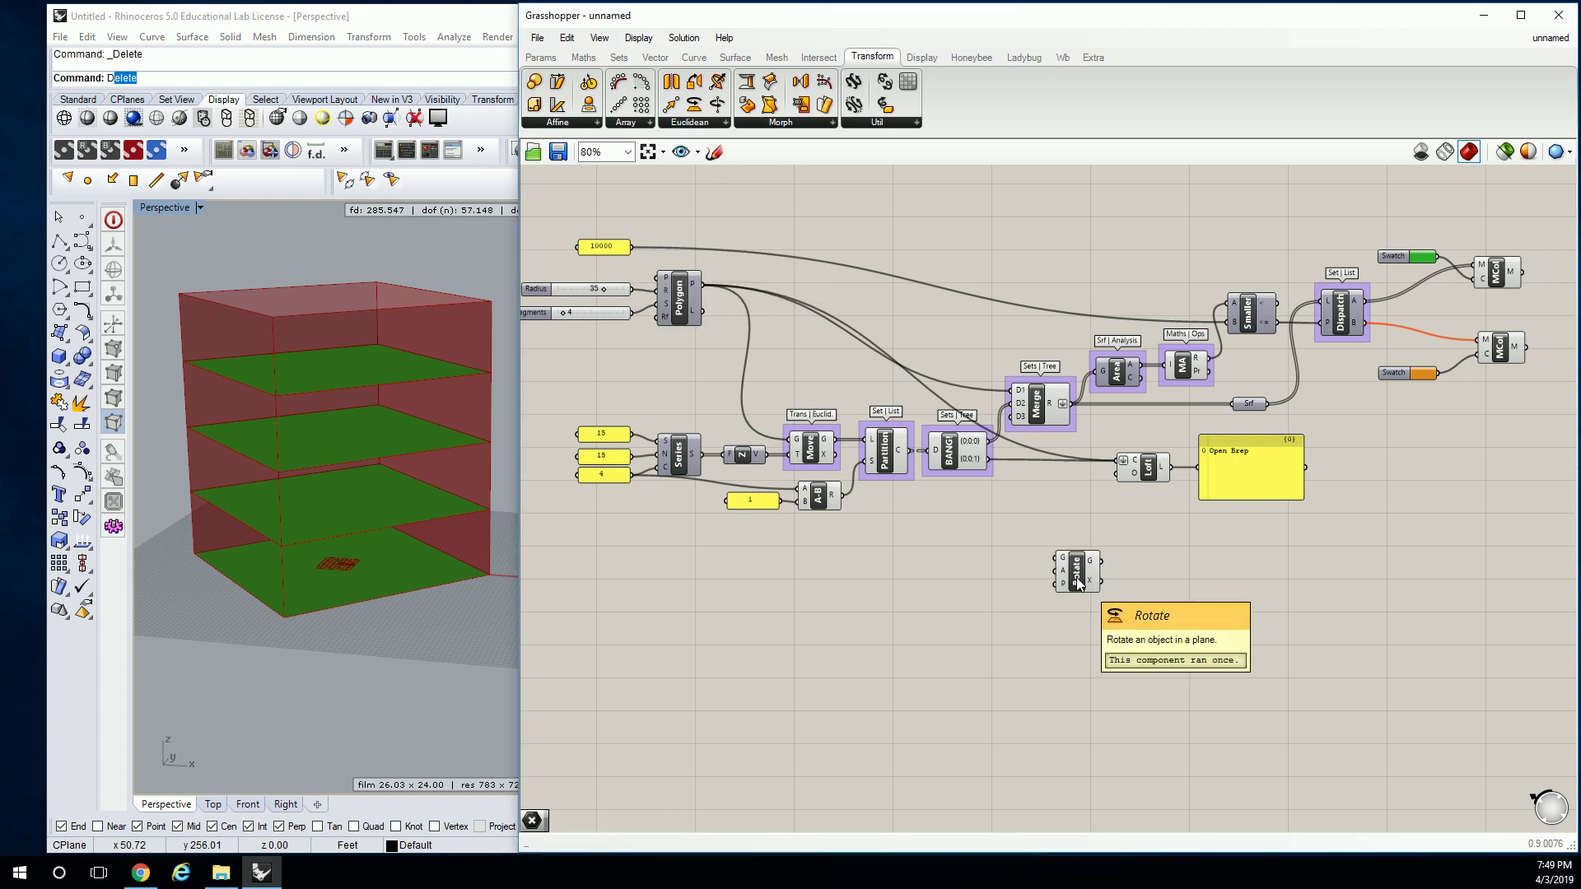
scroll(1071, 568, up, 5)
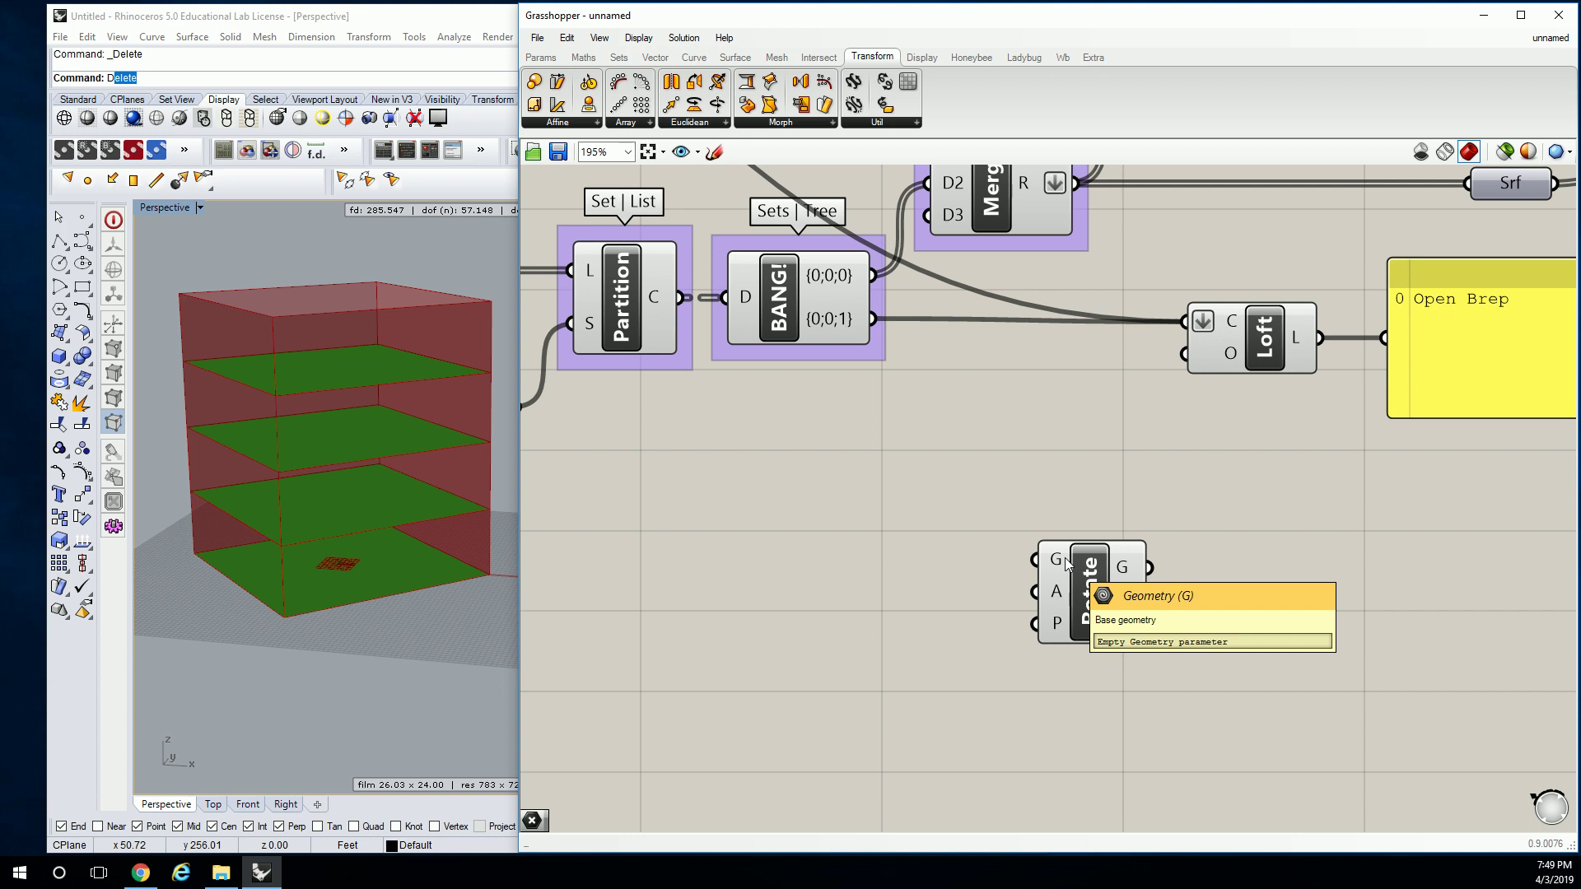
scroll(1064, 557, down, 5)
scroll(980, 494, up, 2)
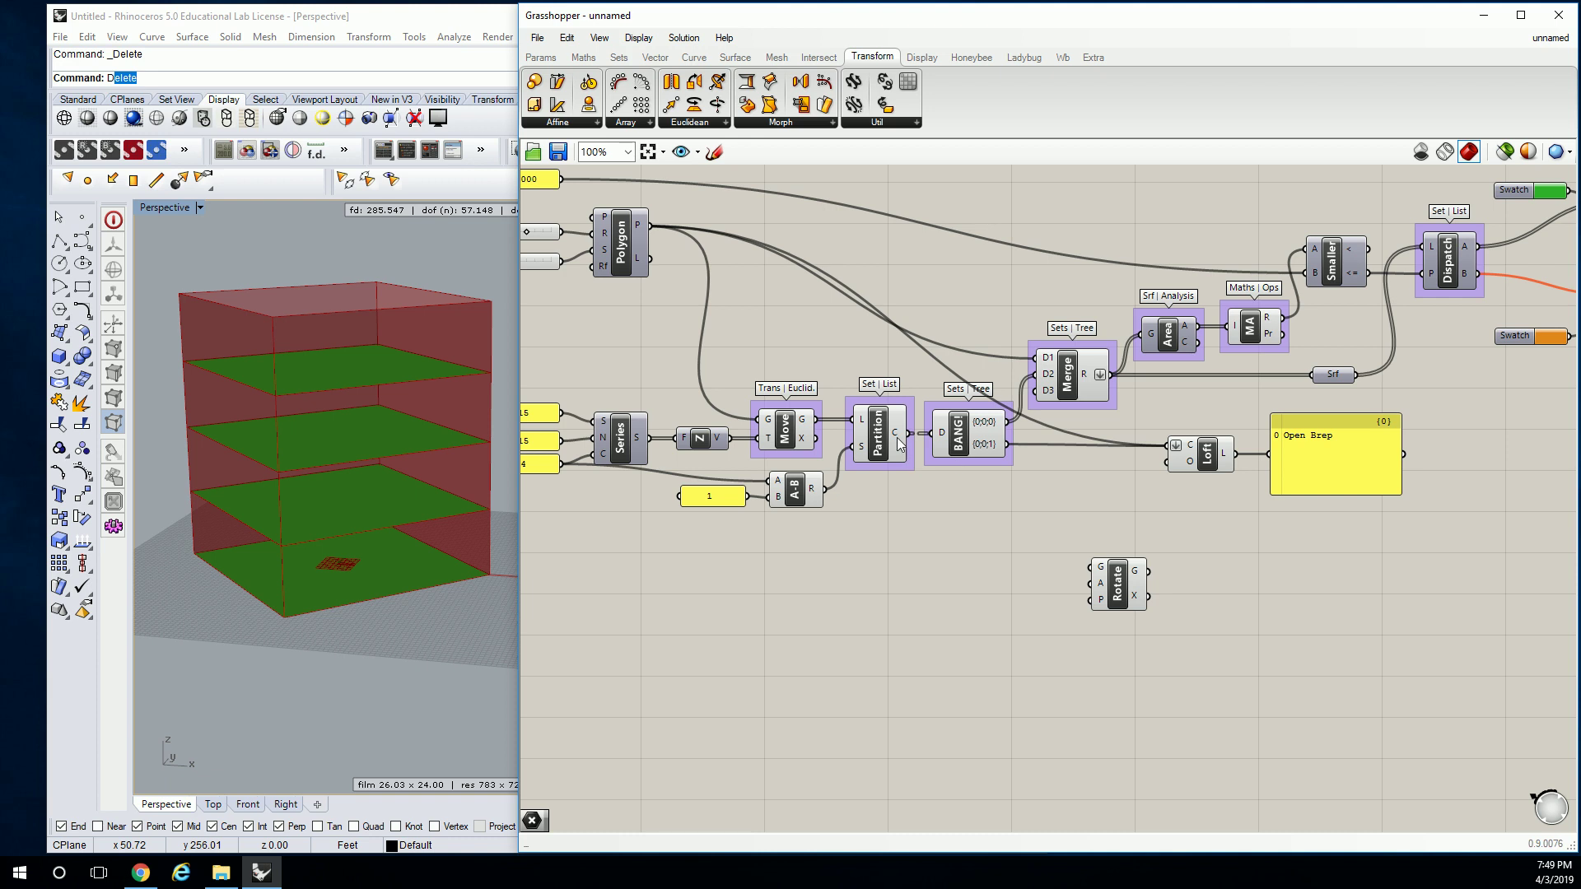
mouse_move(987, 448)
Add a Surface > Analysis Area component fed by the BANG {0;0;1} curves
click(727, 56)
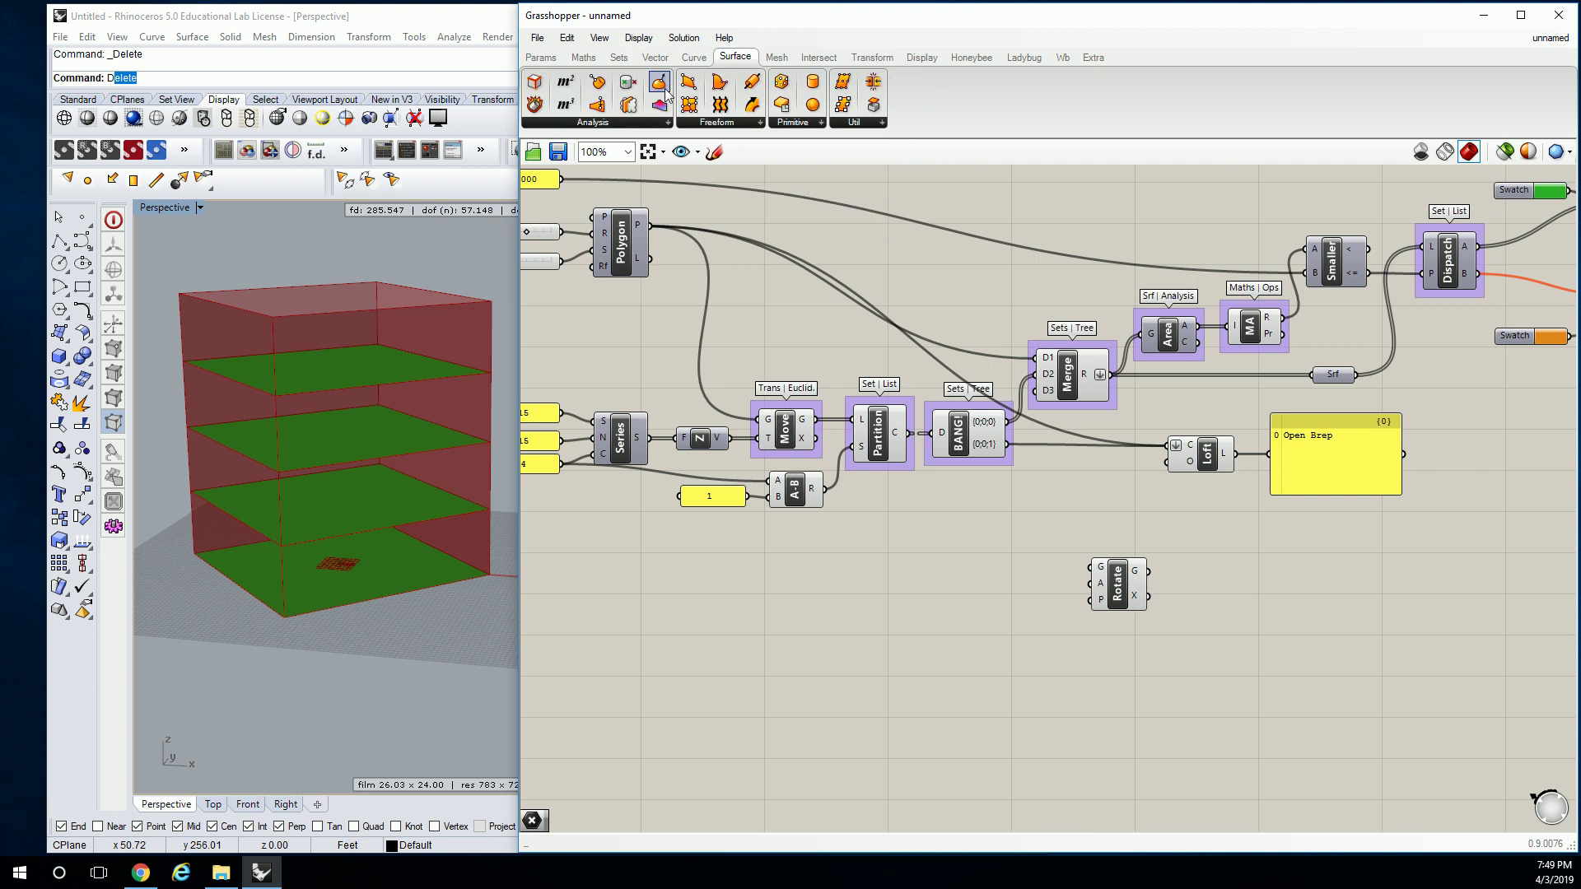
mouse_move(564, 86)
mouse_down()
mouse_move(1041, 545)
mouse_move(1015, 535)
mouse_up()
mouse_move(1009, 445)
mouse_down()
mouse_move(984, 535)
mouse_move(1060, 517)
mouse_up()
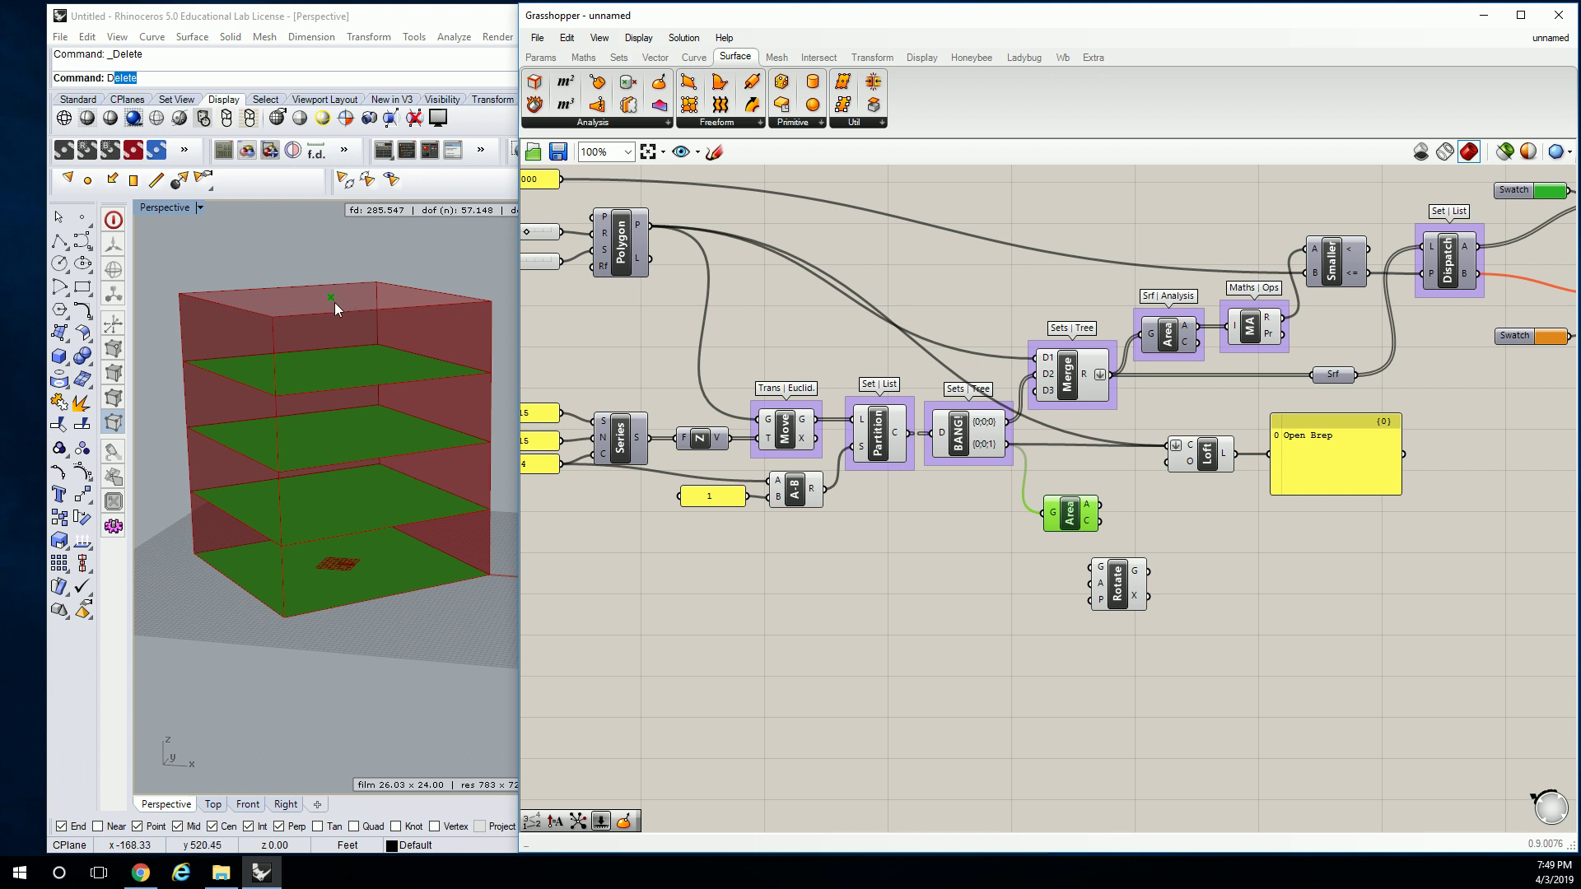
Wire Area's centroid into Rotate's plane and the BANG {0;0;1} curves into Rotate's geometry
right_drag(1002, 521, 920, 514)
drag(1033, 592, 1086, 578)
drag(1019, 514, 1063, 550)
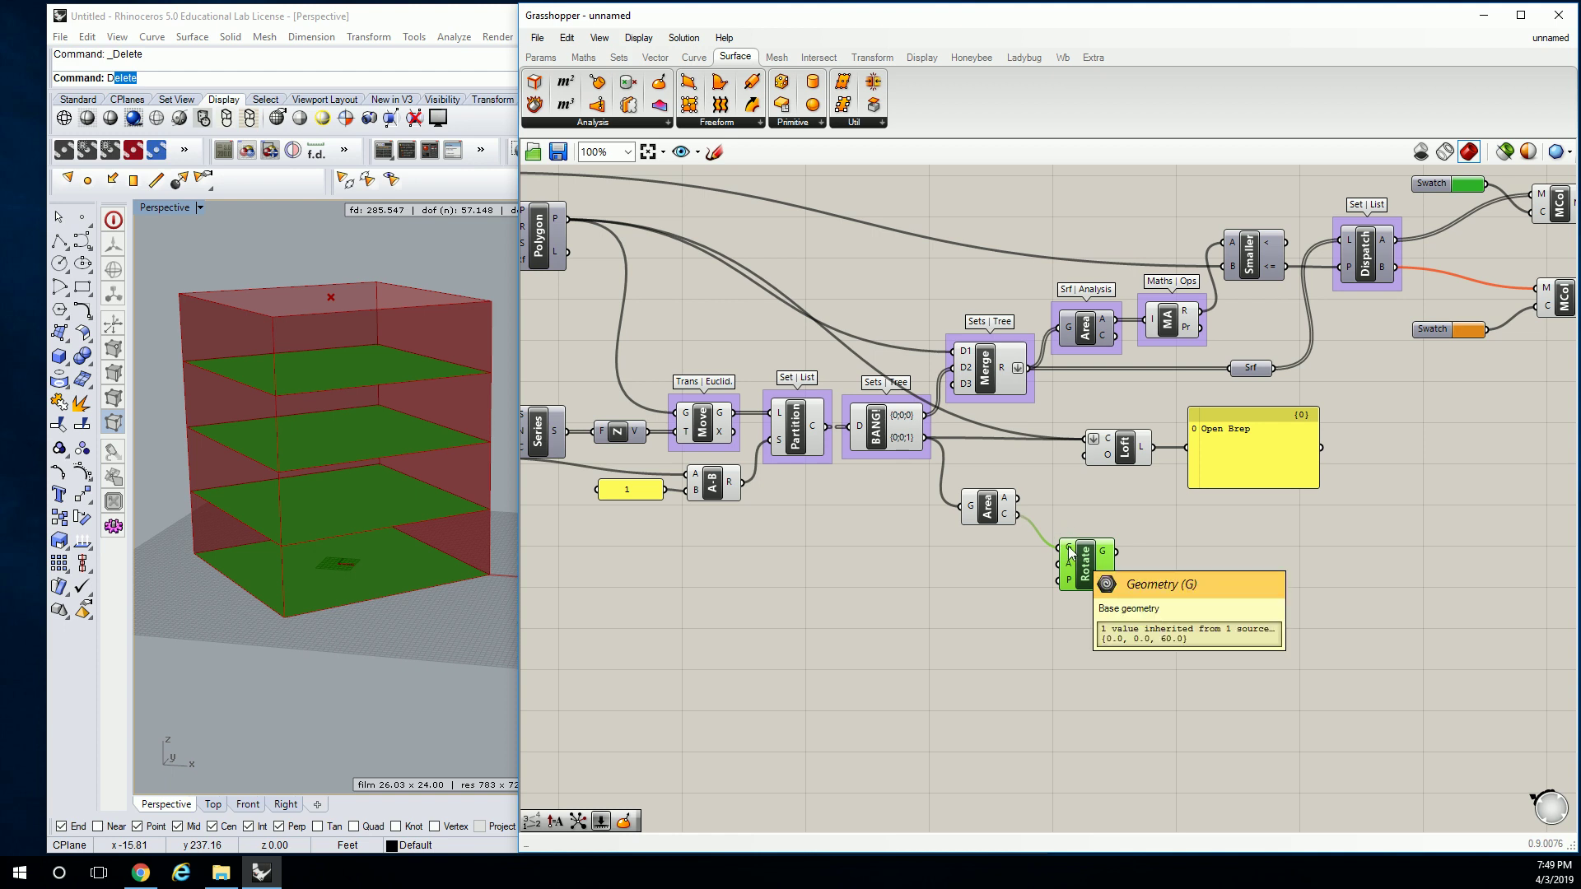
mouse_move(1022, 517)
mouse_down()
mouse_move(1061, 579)
mouse_move(1083, 547)
mouse_up()
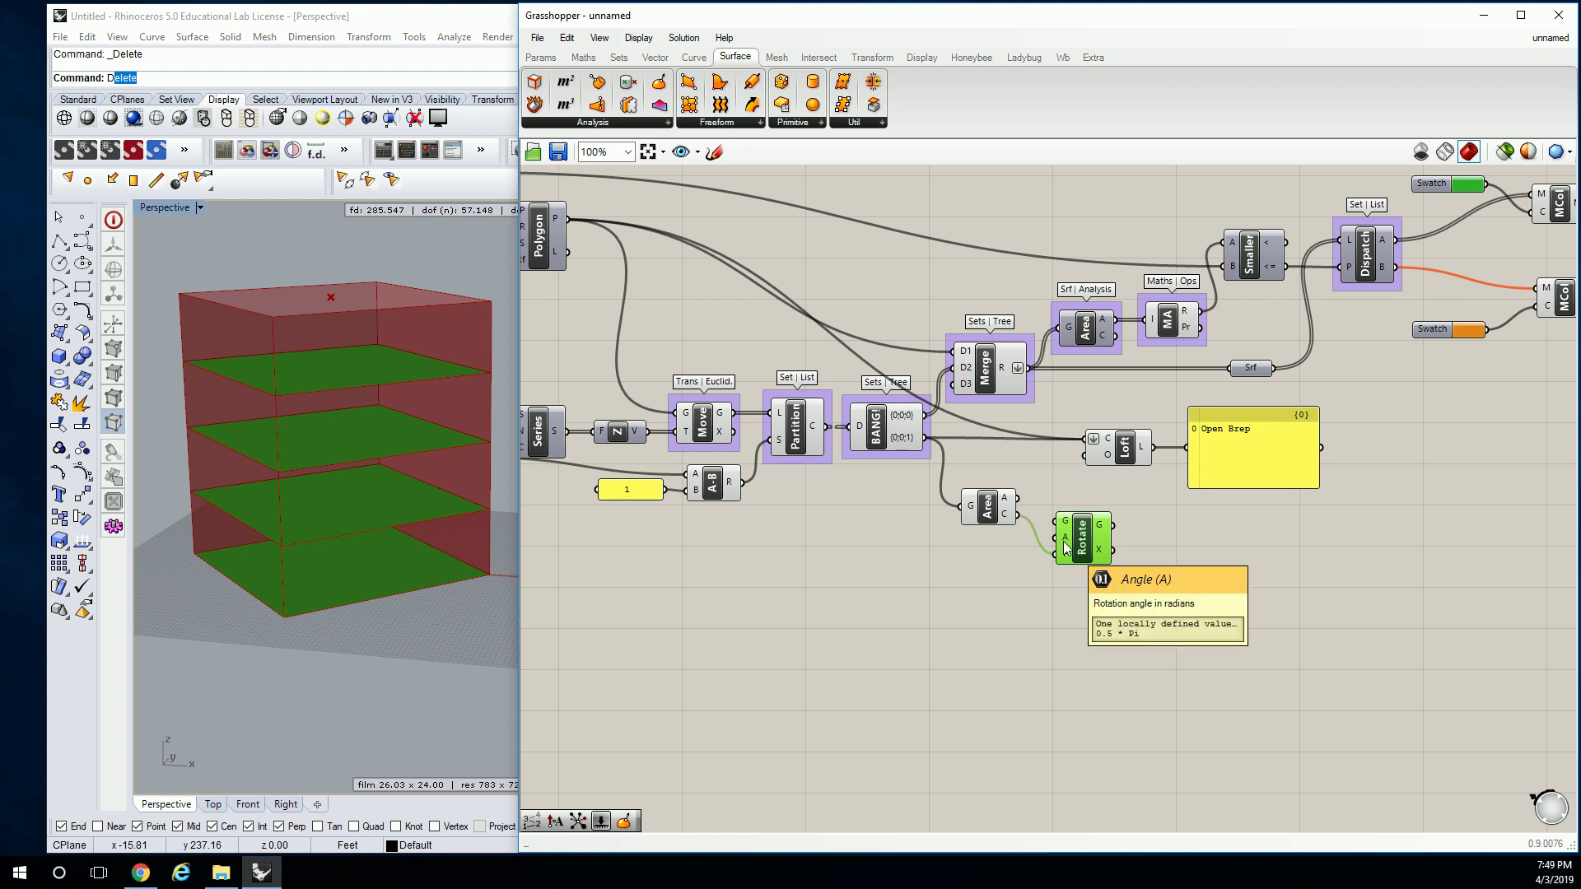
drag(1076, 537, 1087, 561)
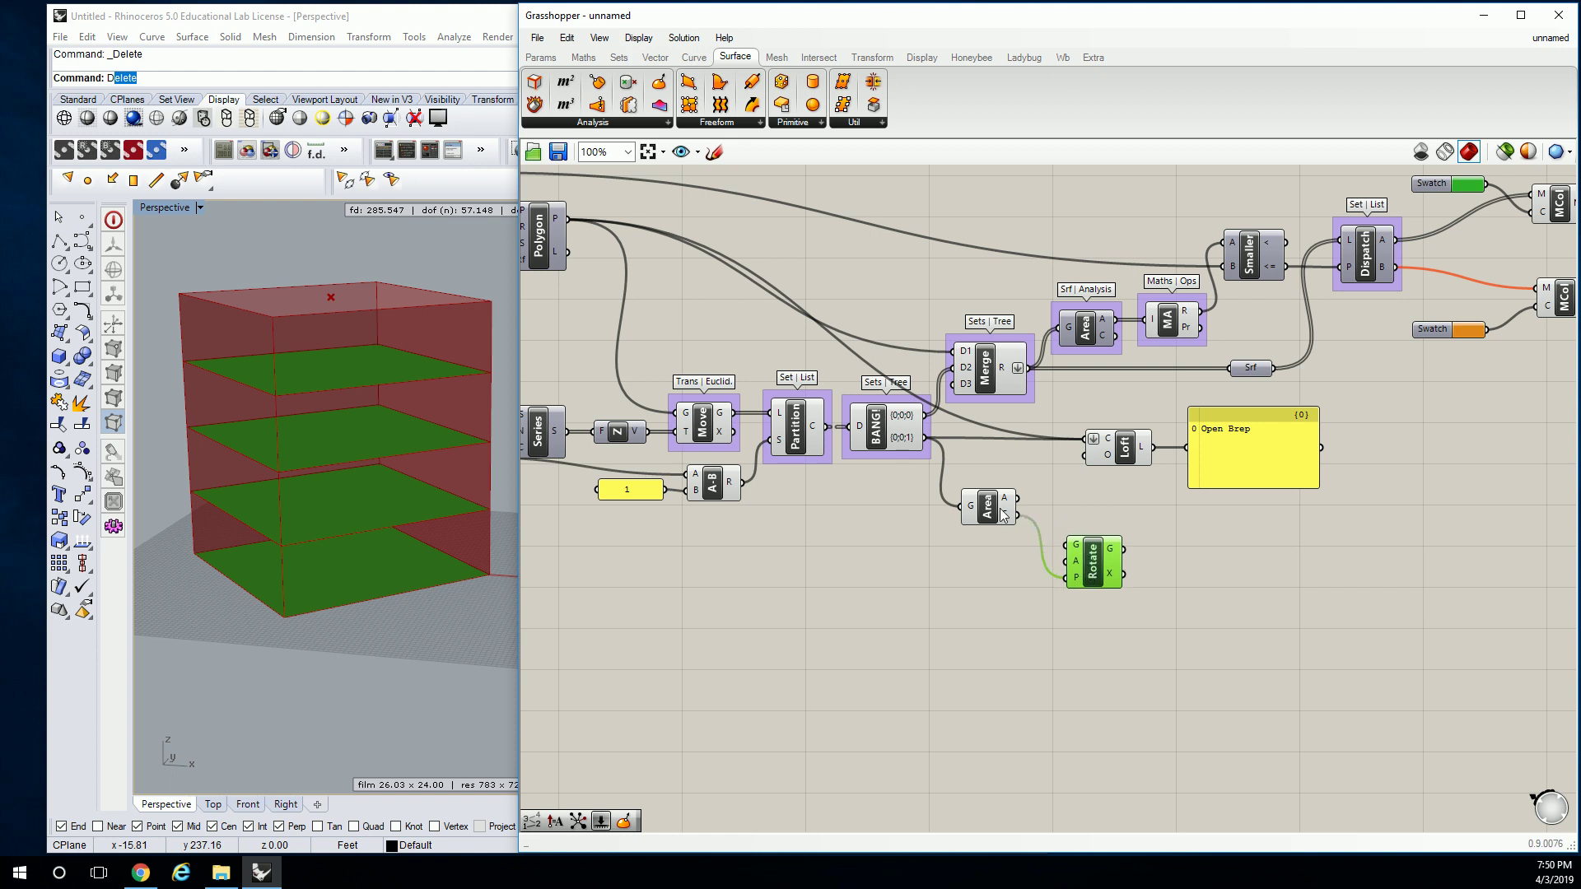
drag(927, 439, 995, 482)
drag(1081, 508, 1011, 568)
drag(998, 490, 997, 502)
drag(1009, 568, 1093, 519)
Set Area beside Rotate and open the Maths > Trig list for the Radians conversion
click(1082, 519)
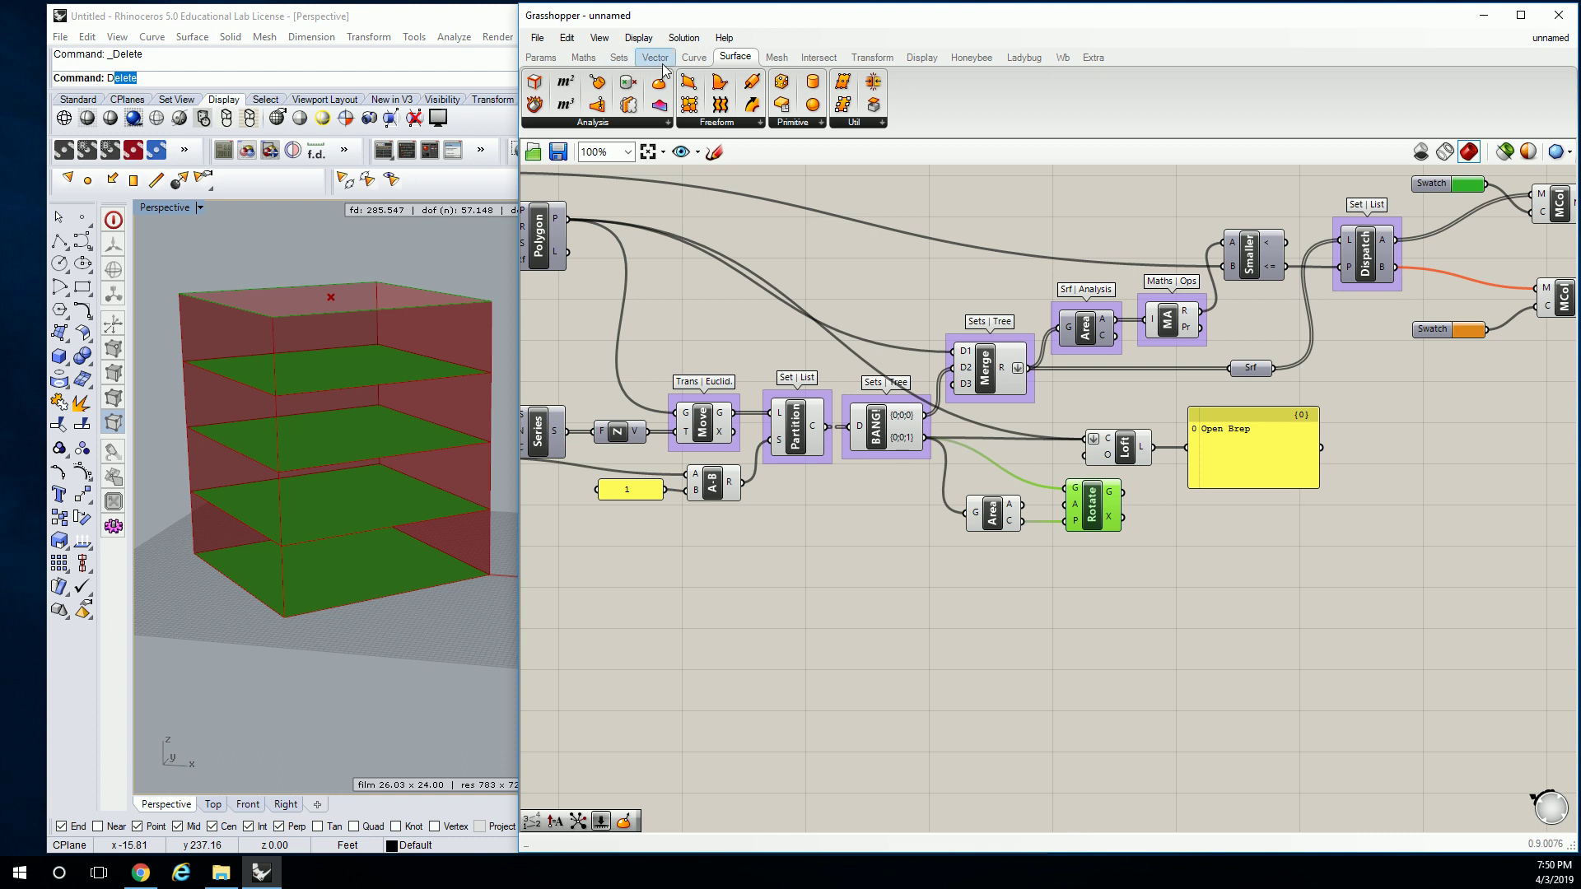
mouse_move(593, 64)
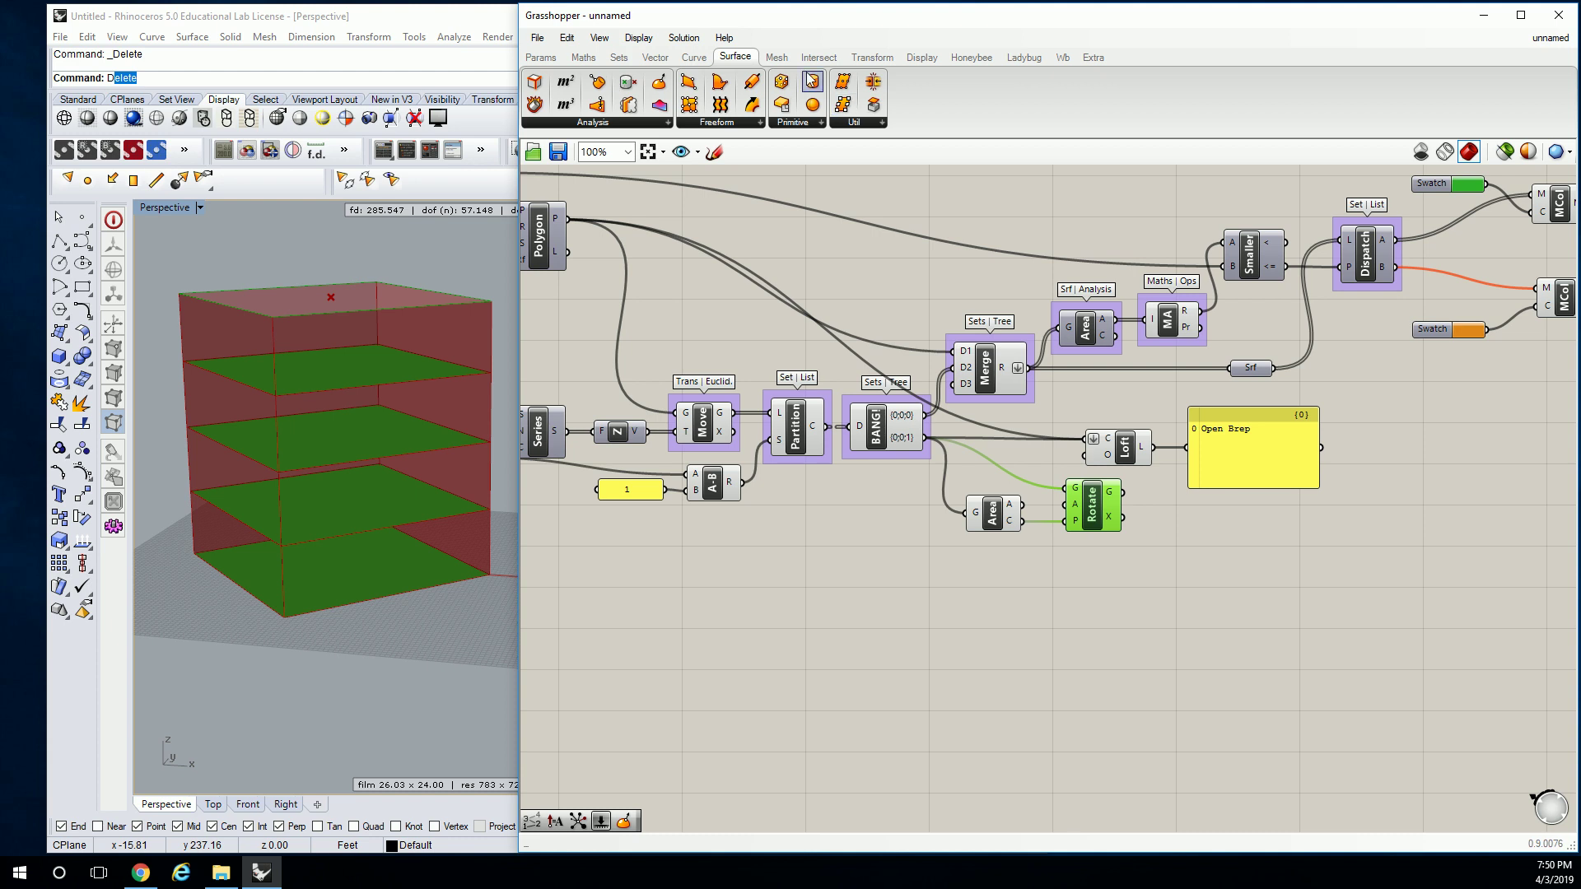
click(590, 58)
click(929, 123)
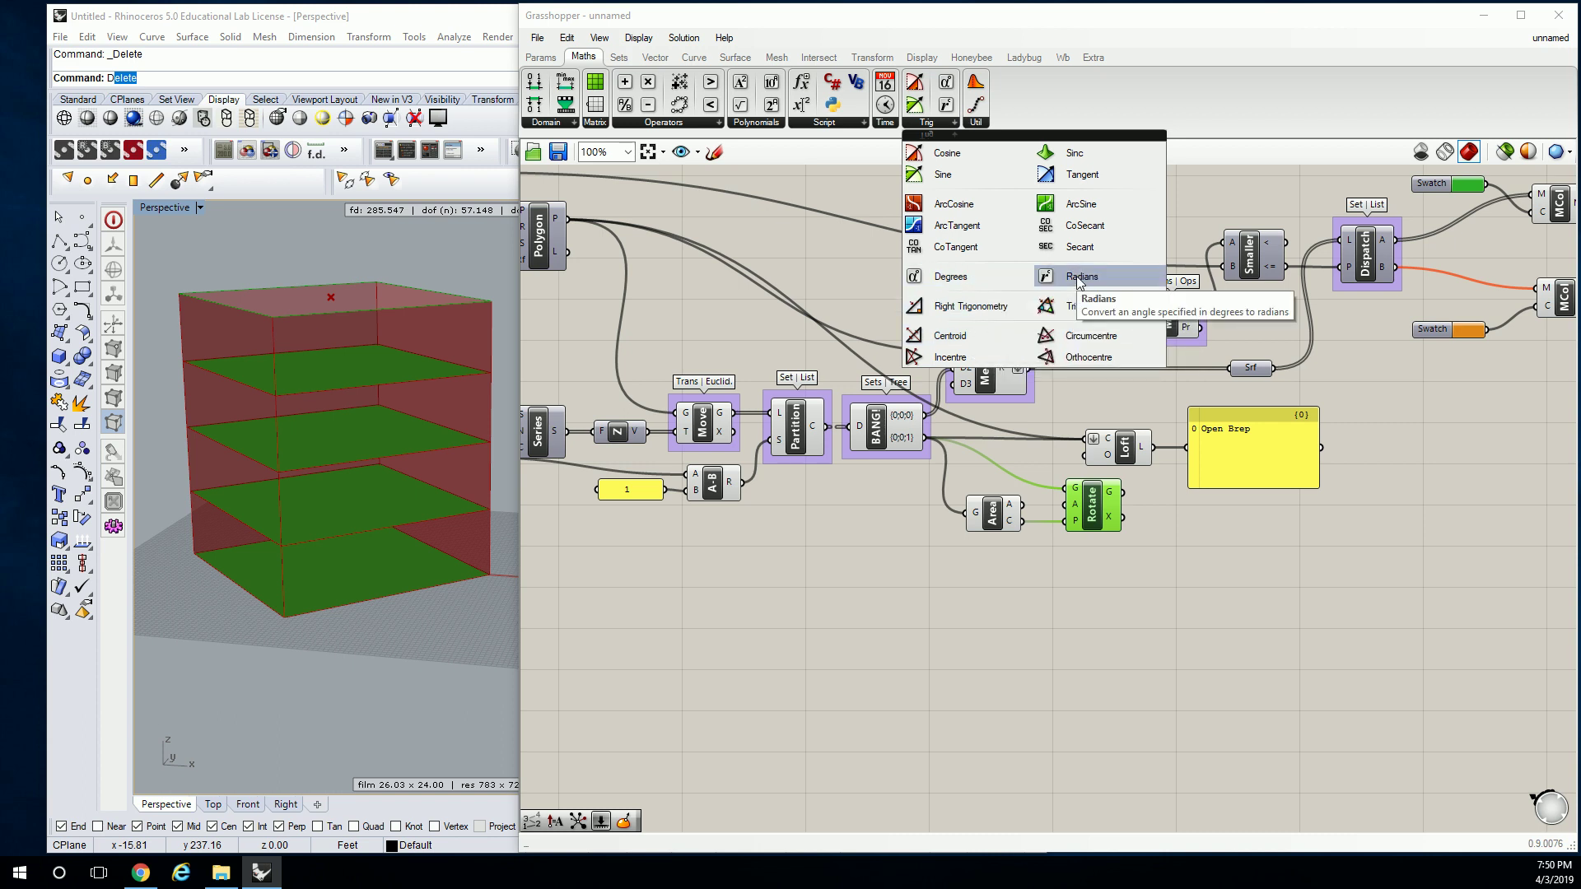
Add a Radians component and wire its output into Rotate's angle input
click(1078, 281)
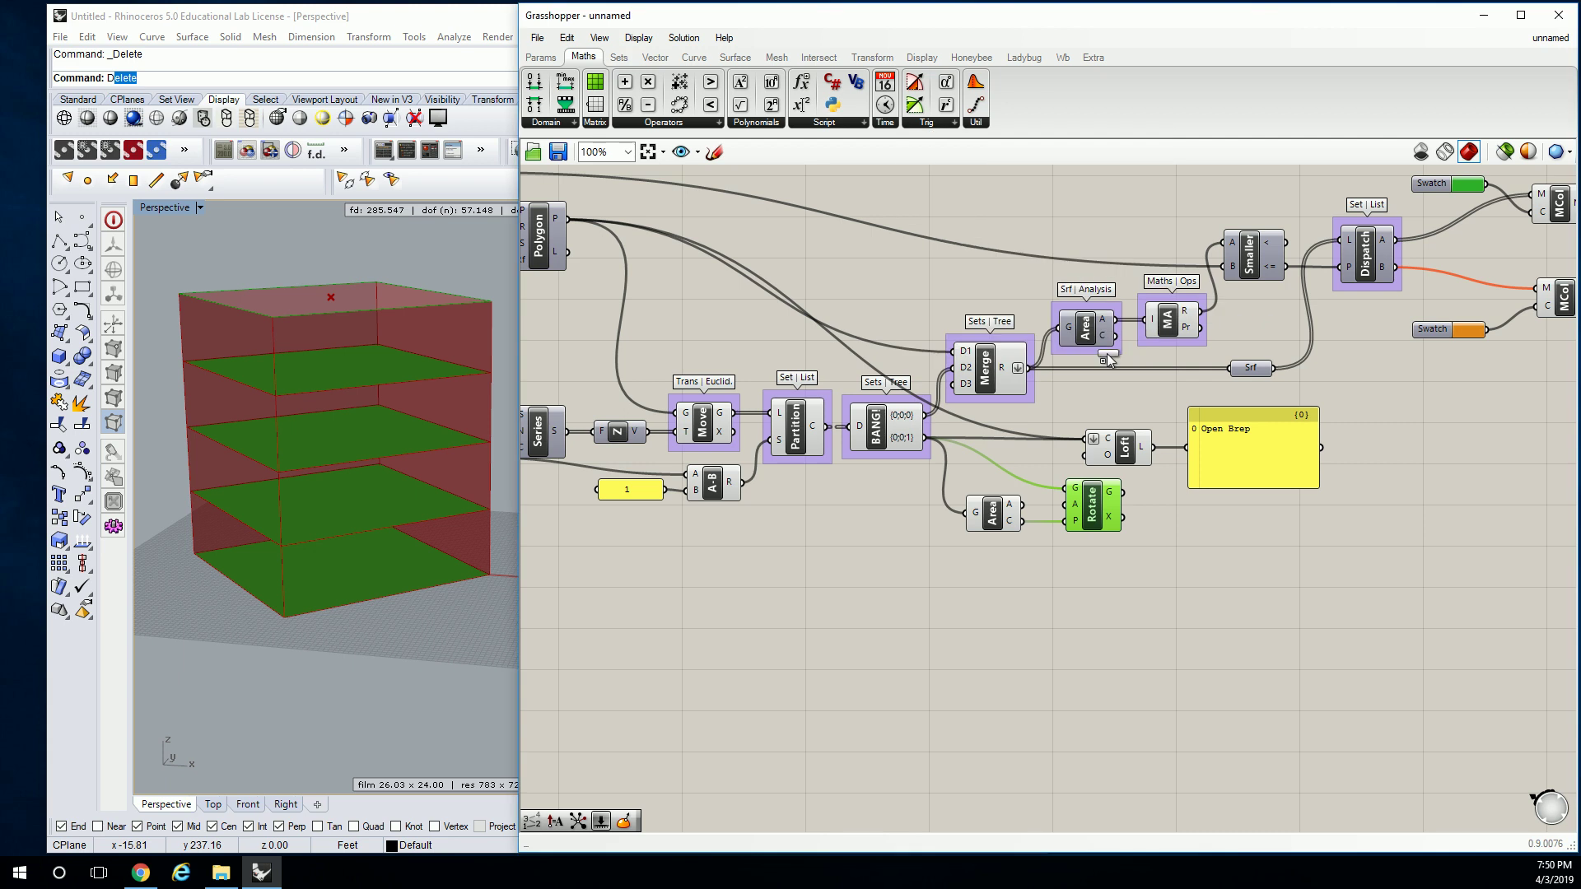
click(1006, 570)
drag(1007, 570, 1072, 504)
click(1094, 515)
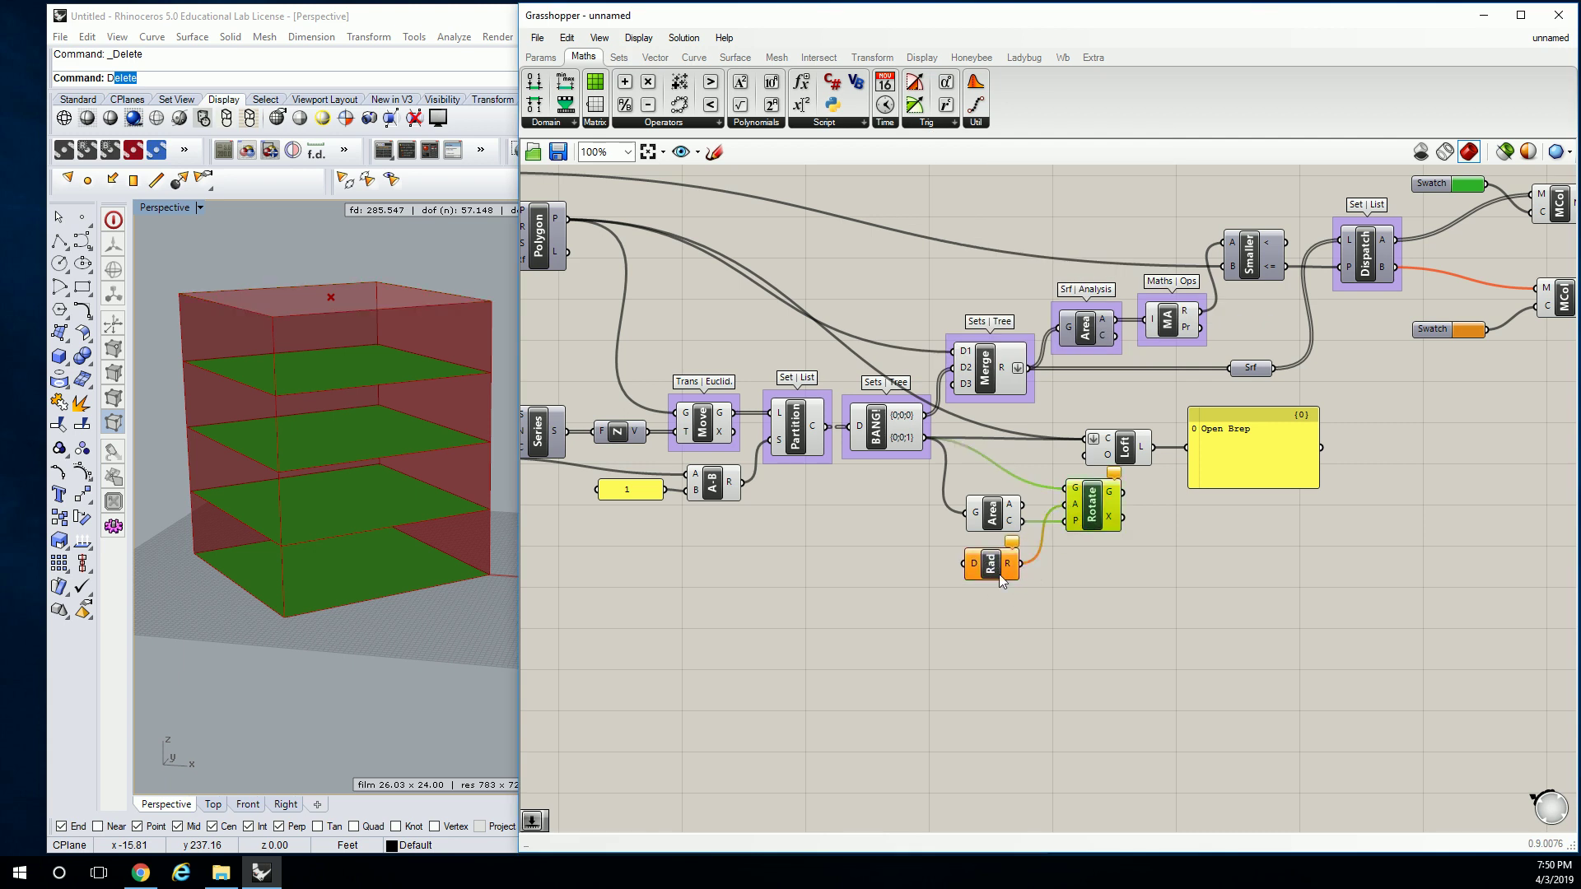
Create a Degrees number slider, wire it into Radians, and set it to 20
double_click(872, 565)
text(0)
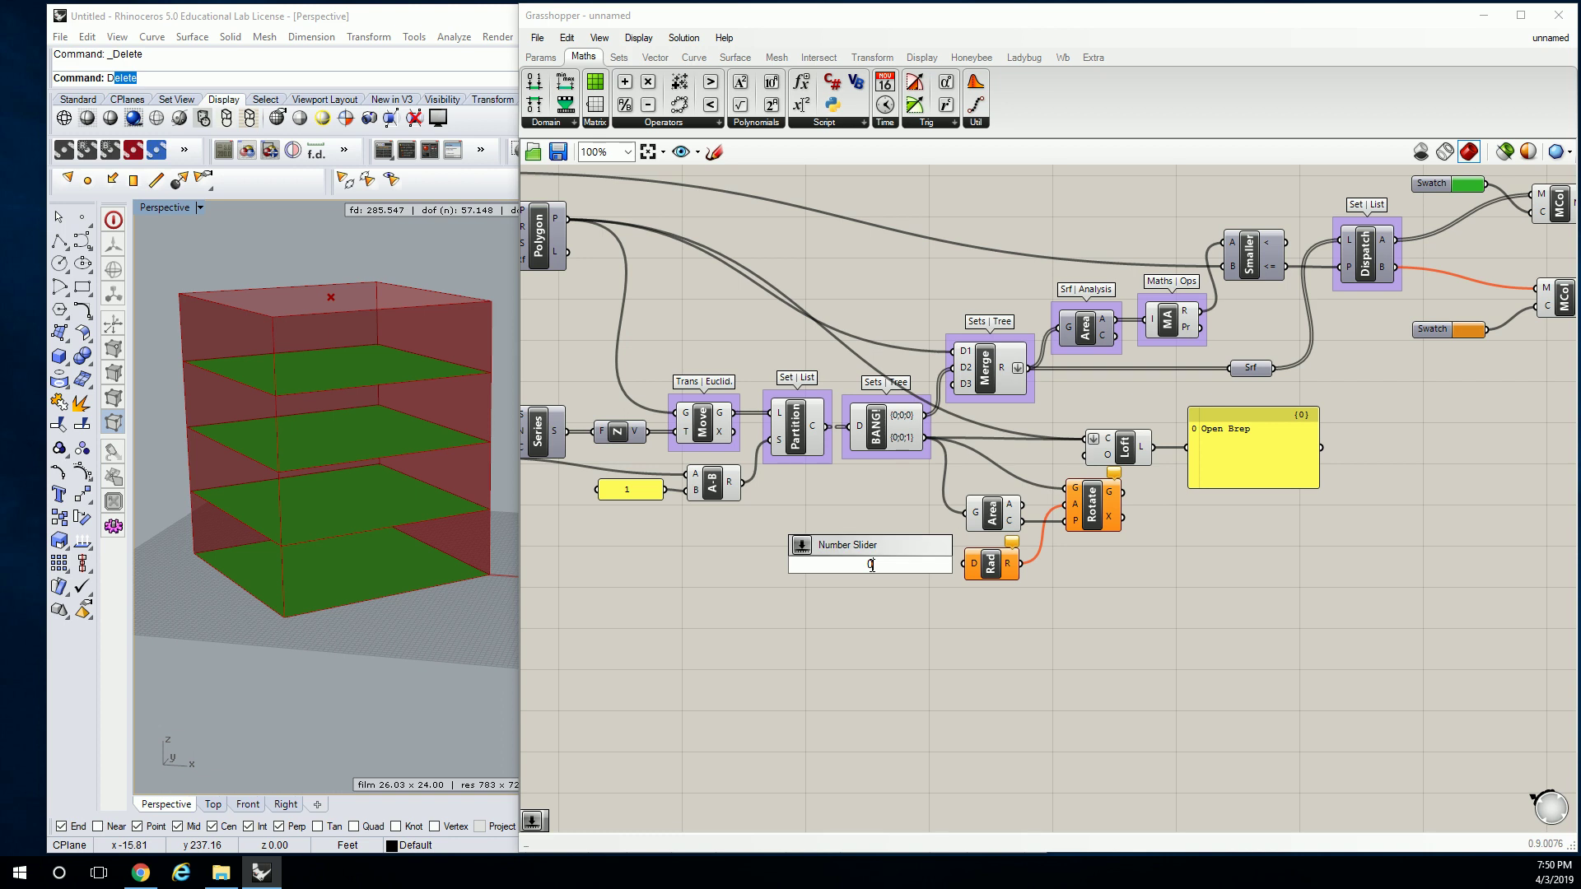
text(<180)
key(BackSpace)
key(BackSpace)
key(BackSpace)
key(Return)
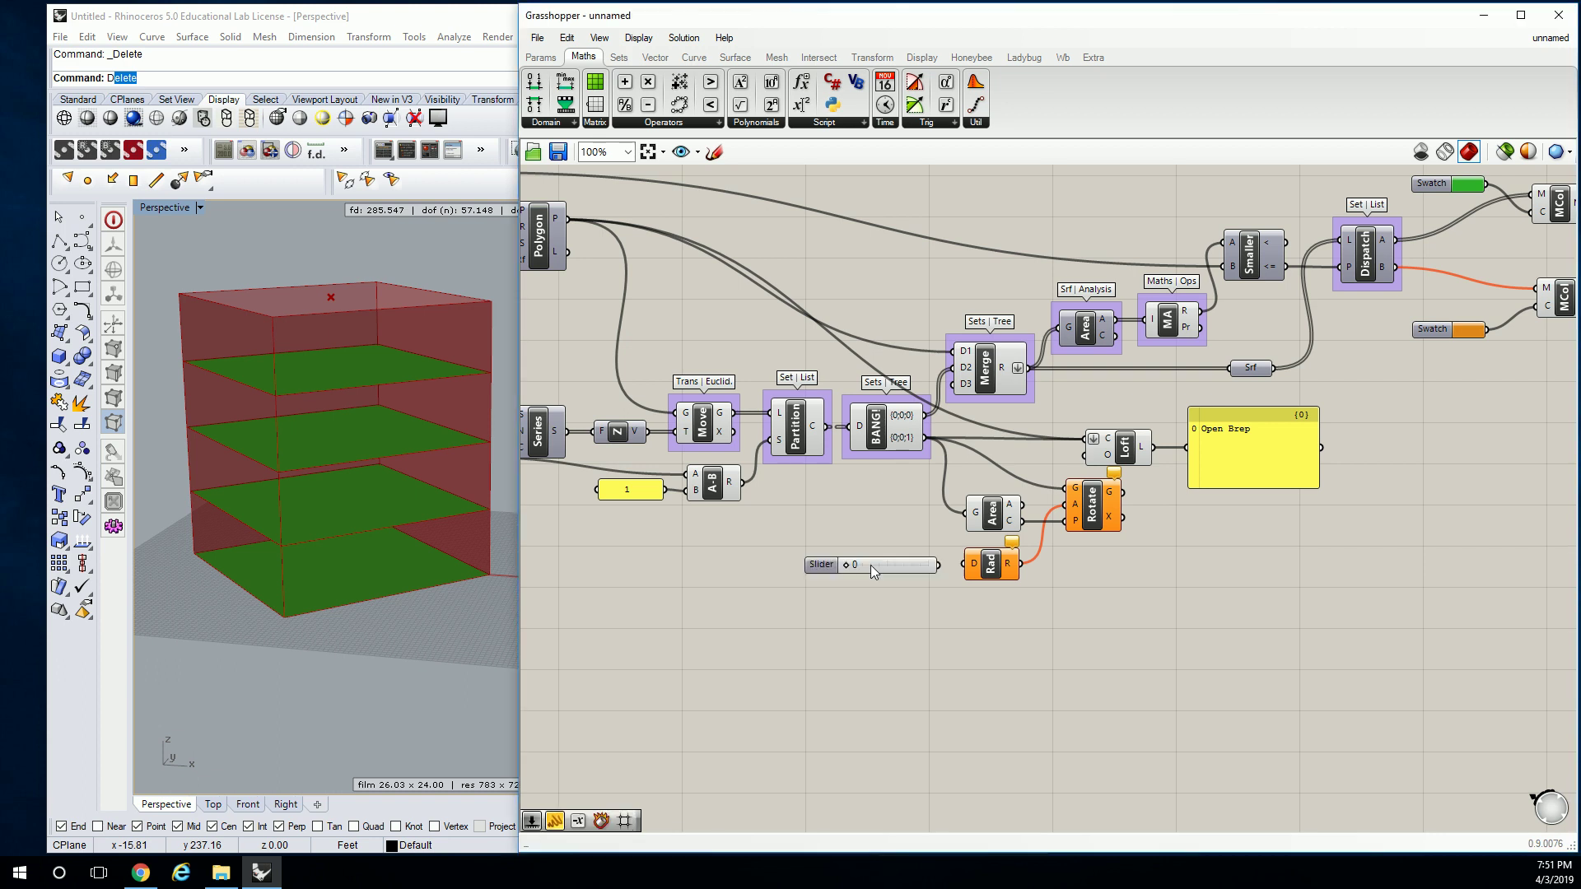
drag(938, 565, 965, 565)
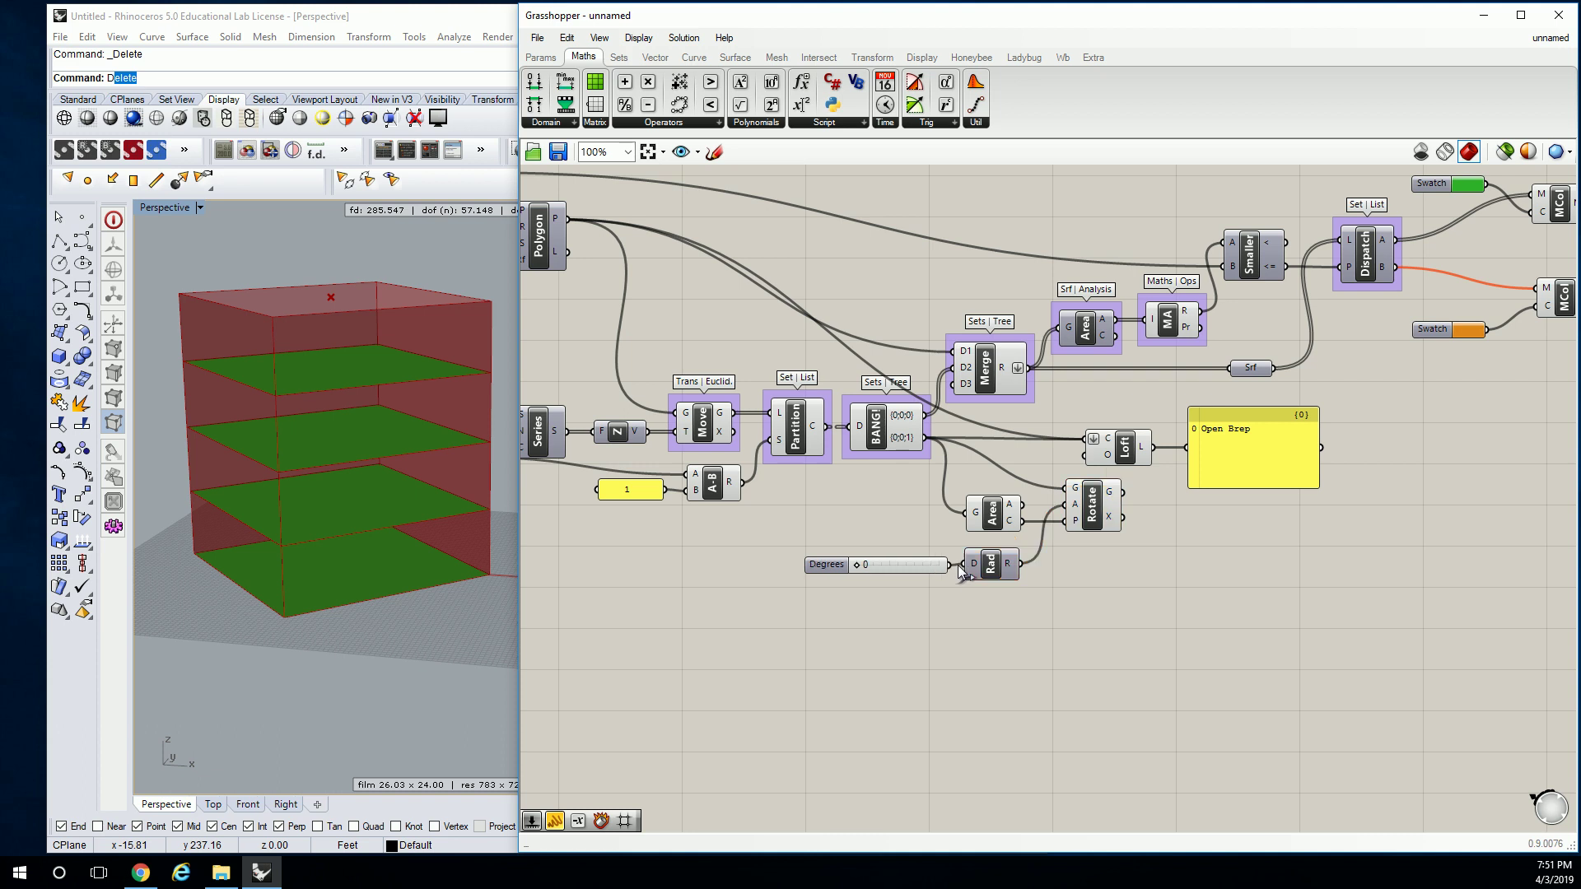
click(1091, 507)
drag(859, 571, 875, 565)
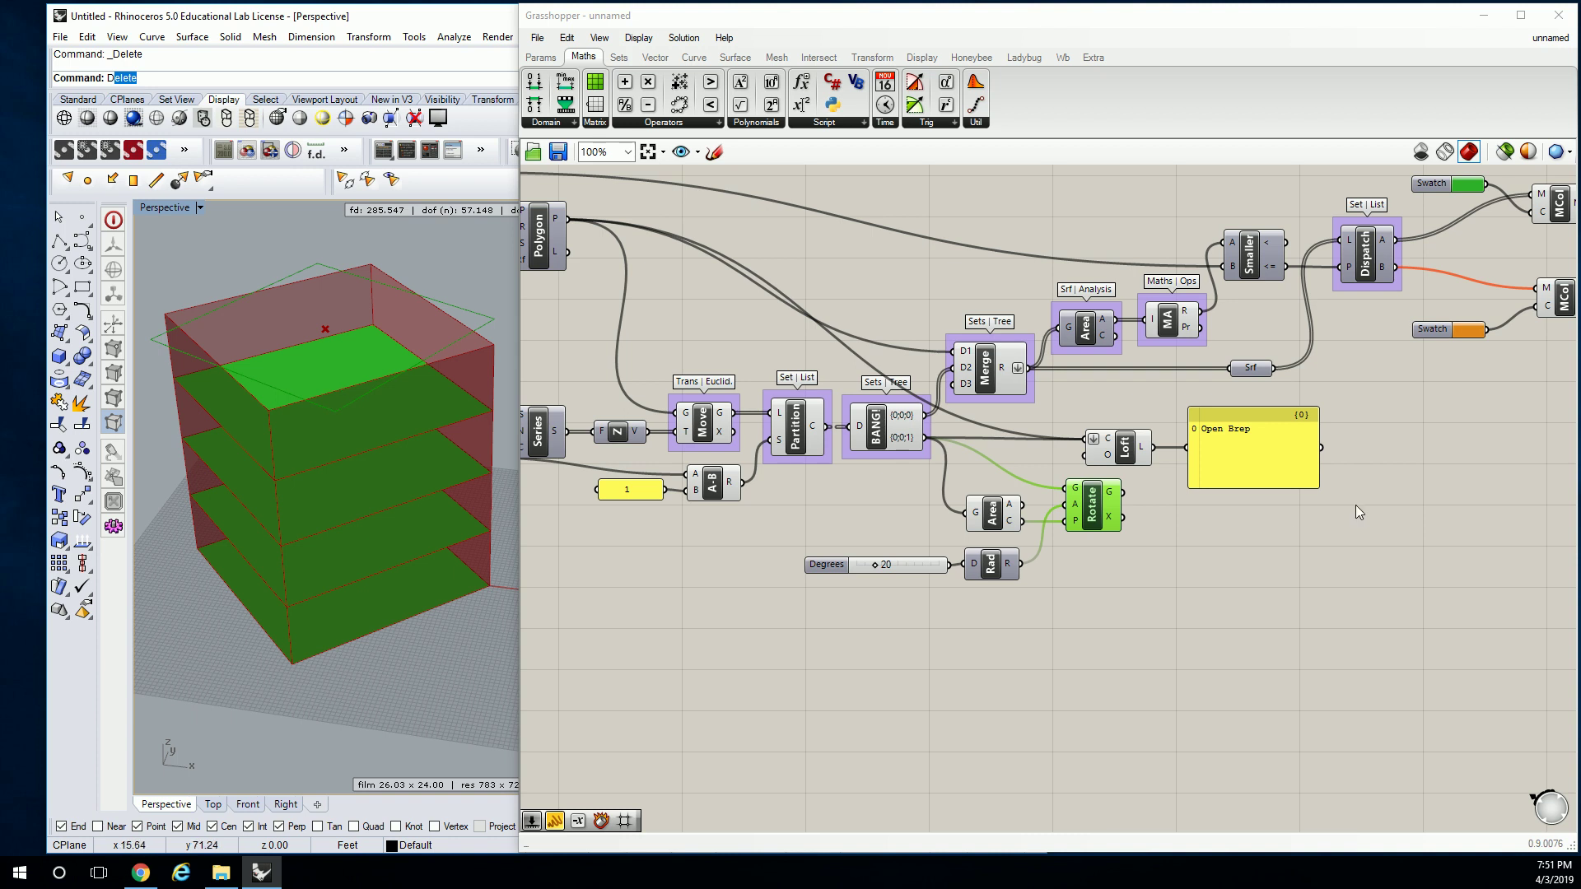
Disconnect BANG! from Loft's C input, leaving only the four floor plates visible
right_drag(1189, 537, 1154, 552)
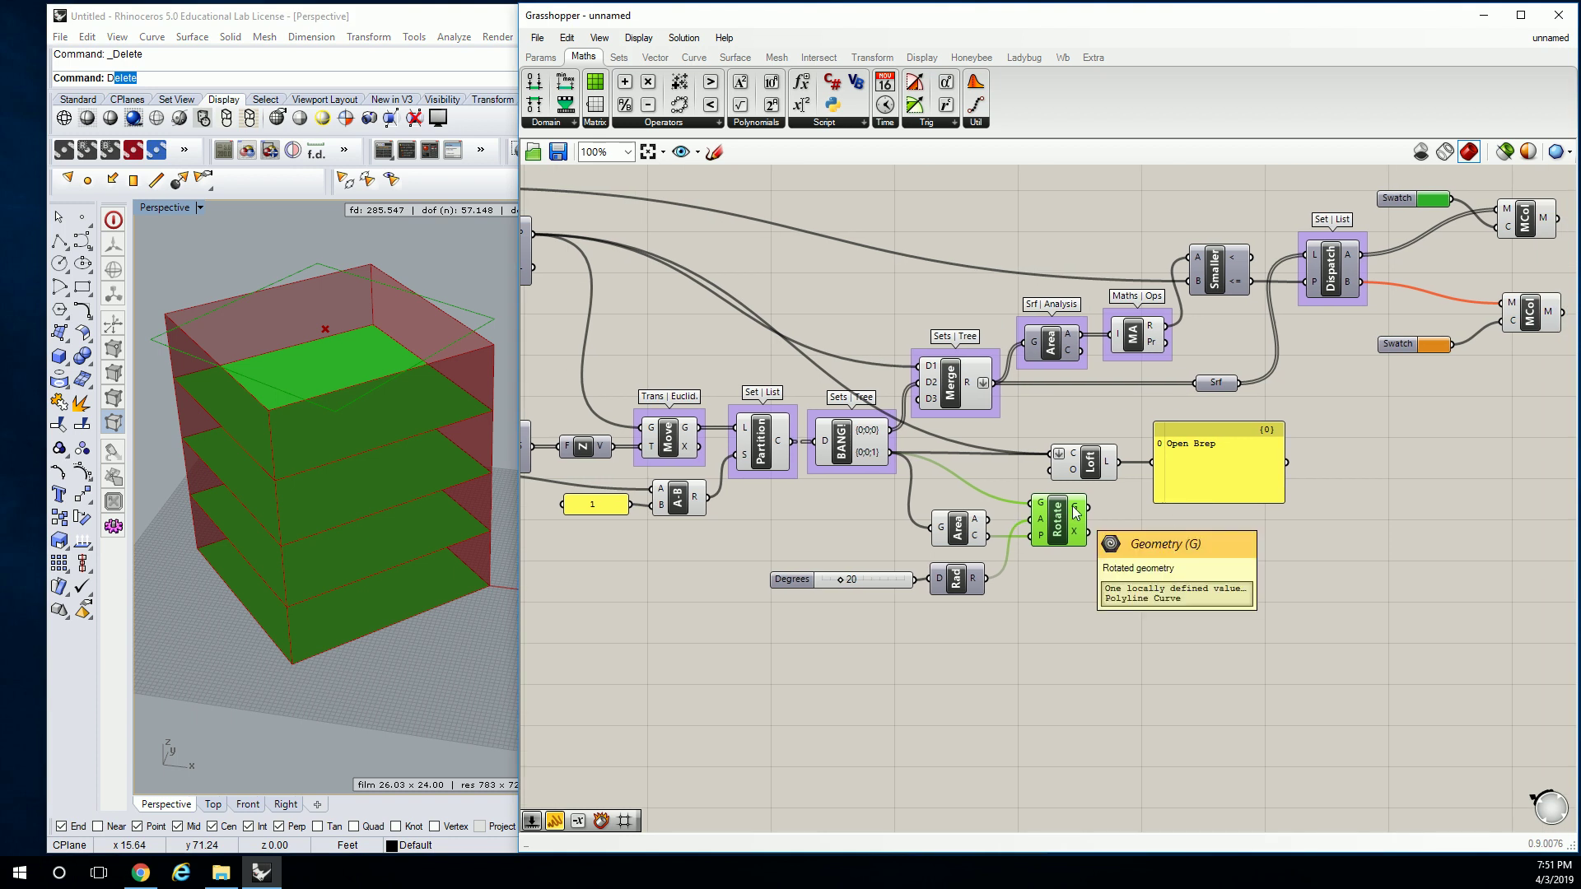
scroll(825, 469, down, 3)
drag(1357, 286, 1076, 425)
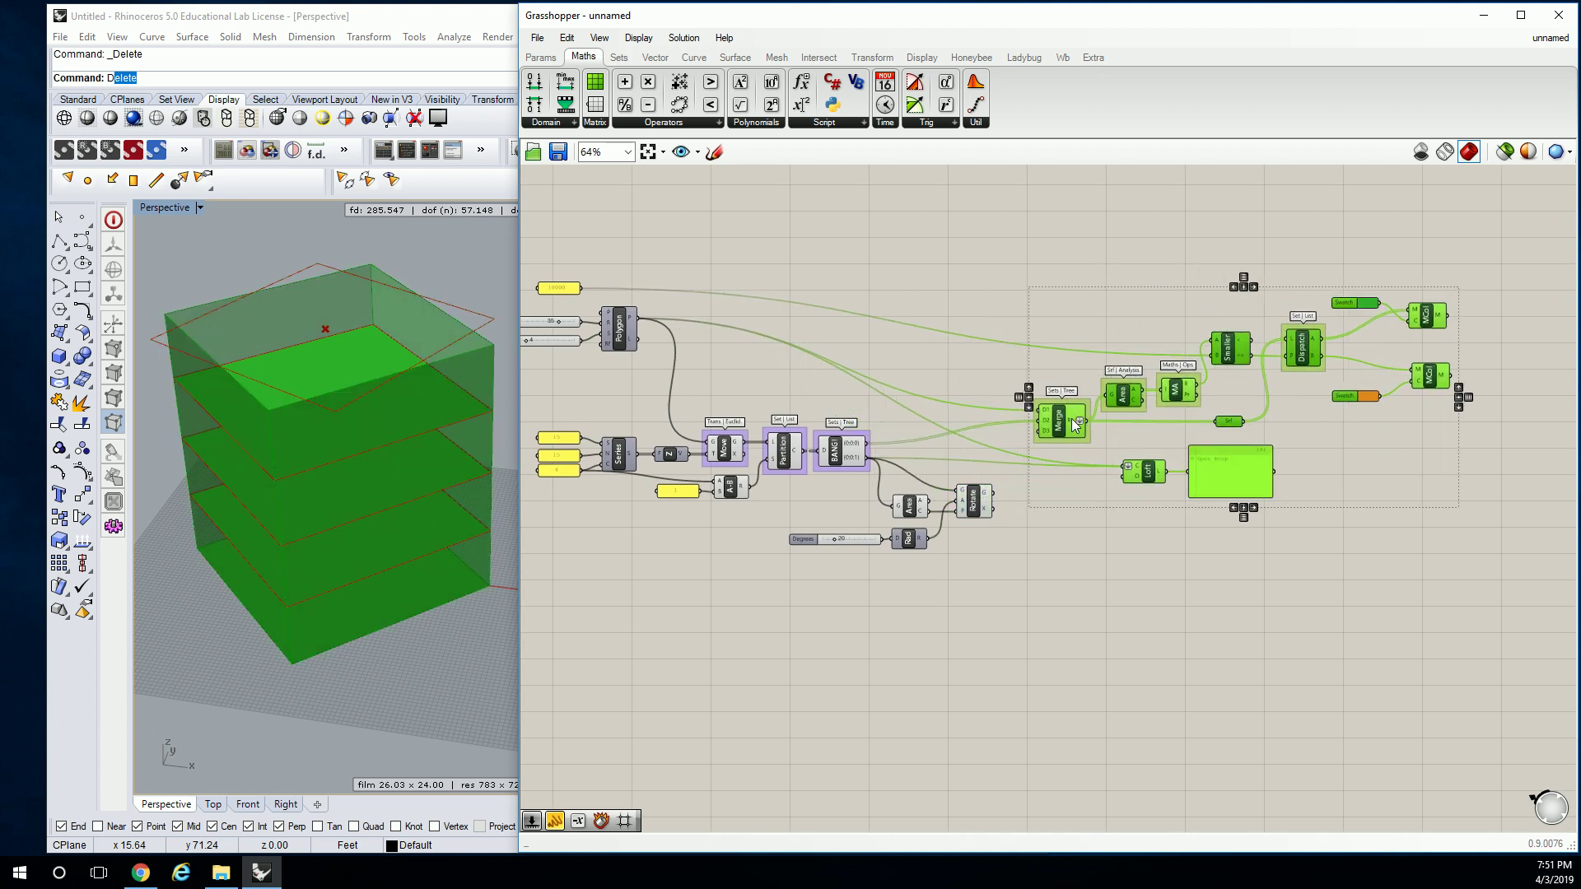
click(1010, 419)
scroll(1021, 452, up, 2)
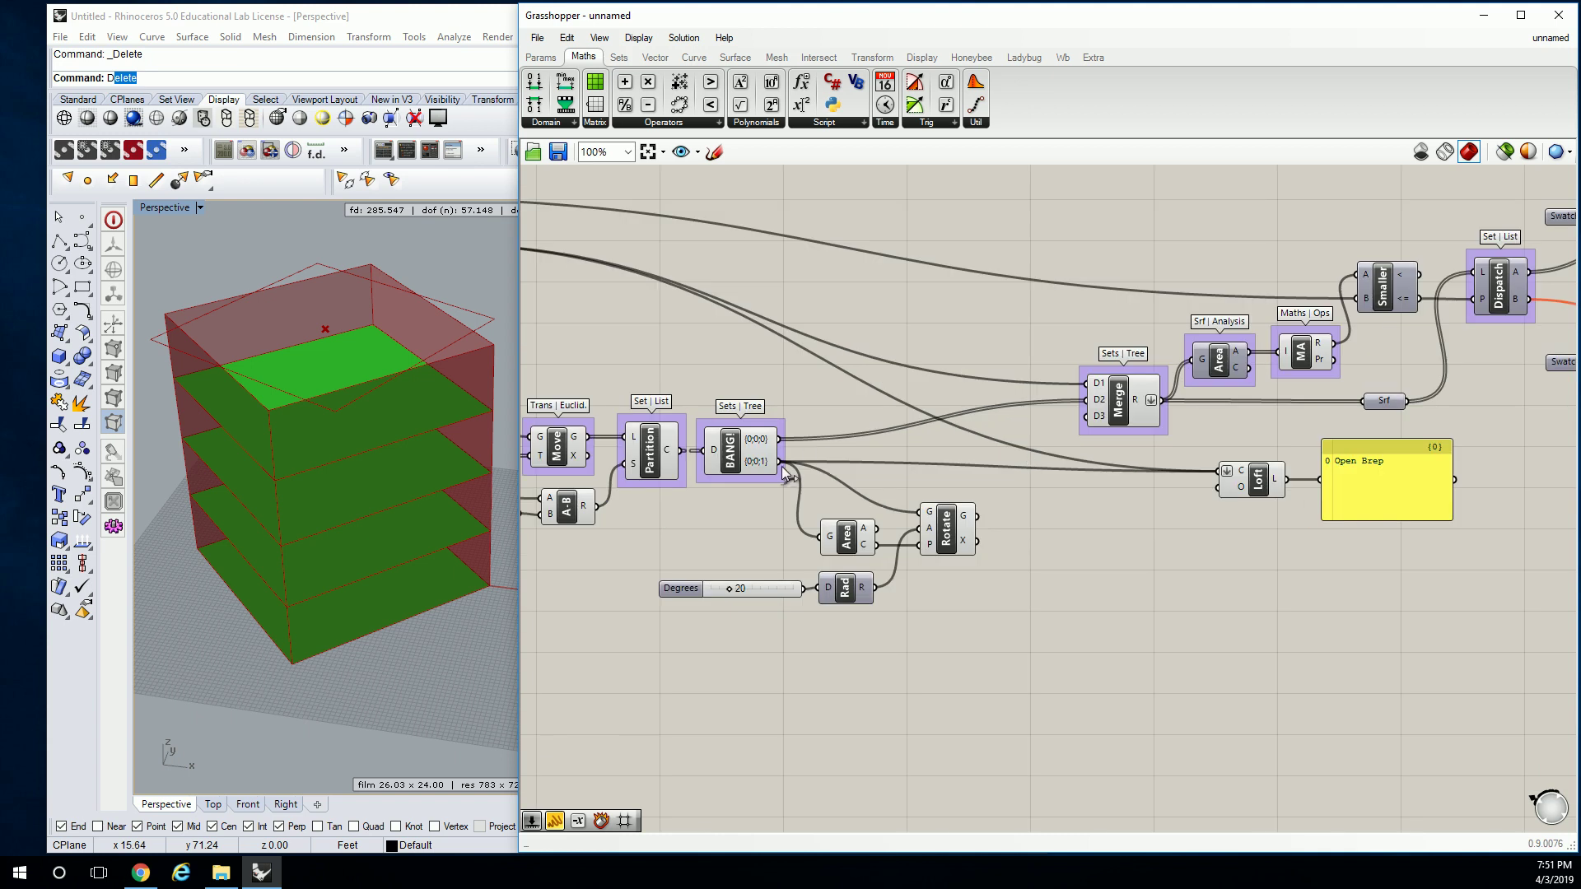
right_click(1243, 479)
mouse_move(1298, 545)
click(1087, 515)
right_click(1242, 478)
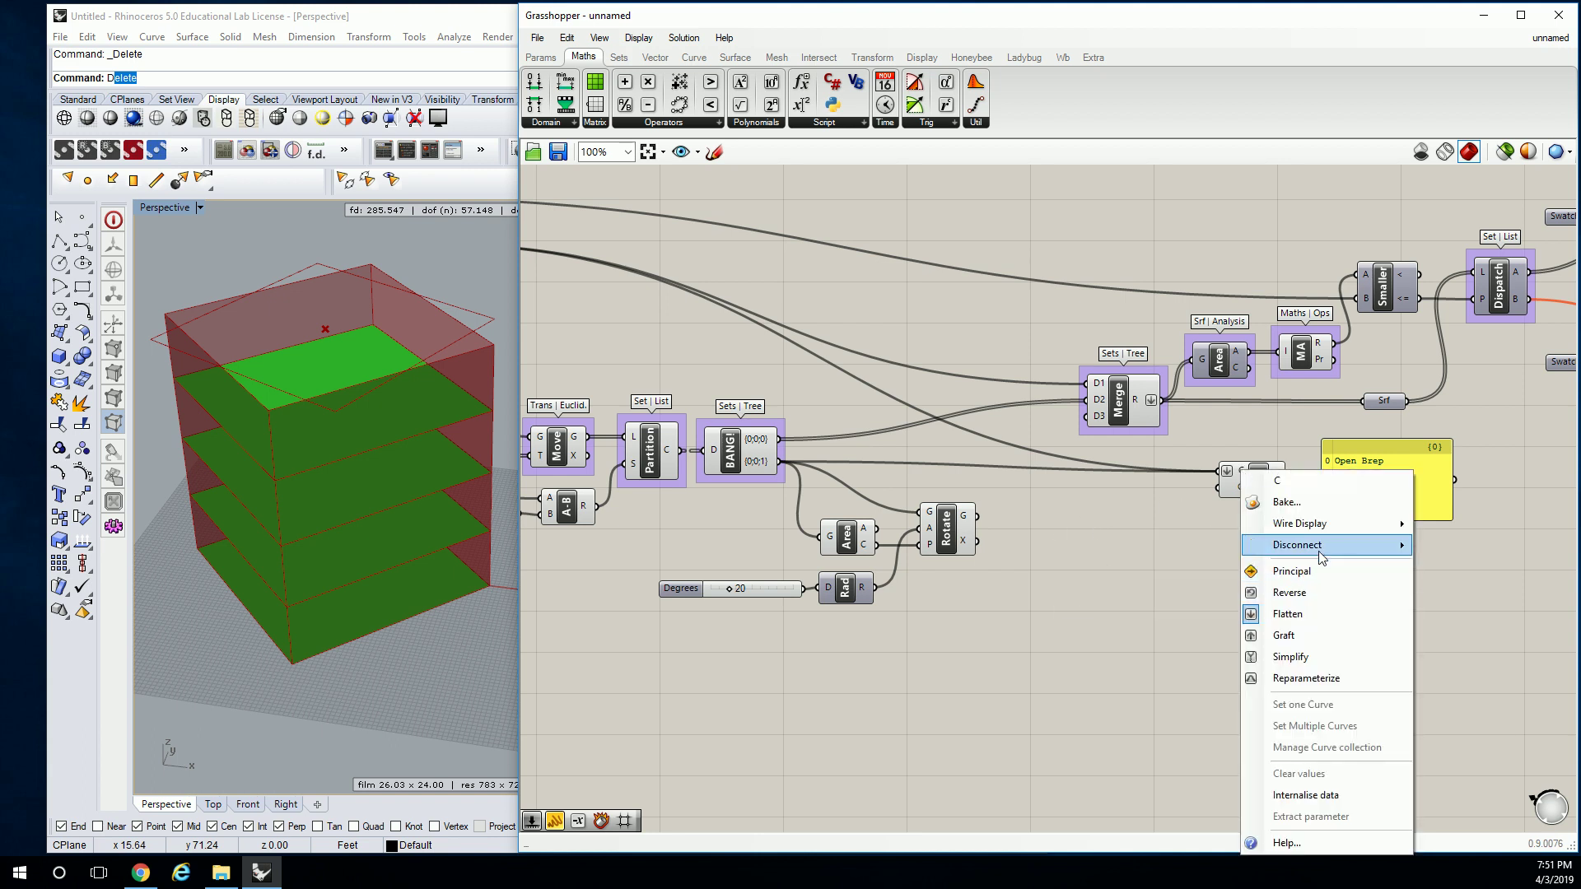
mouse_move(1298, 546)
click(1169, 590)
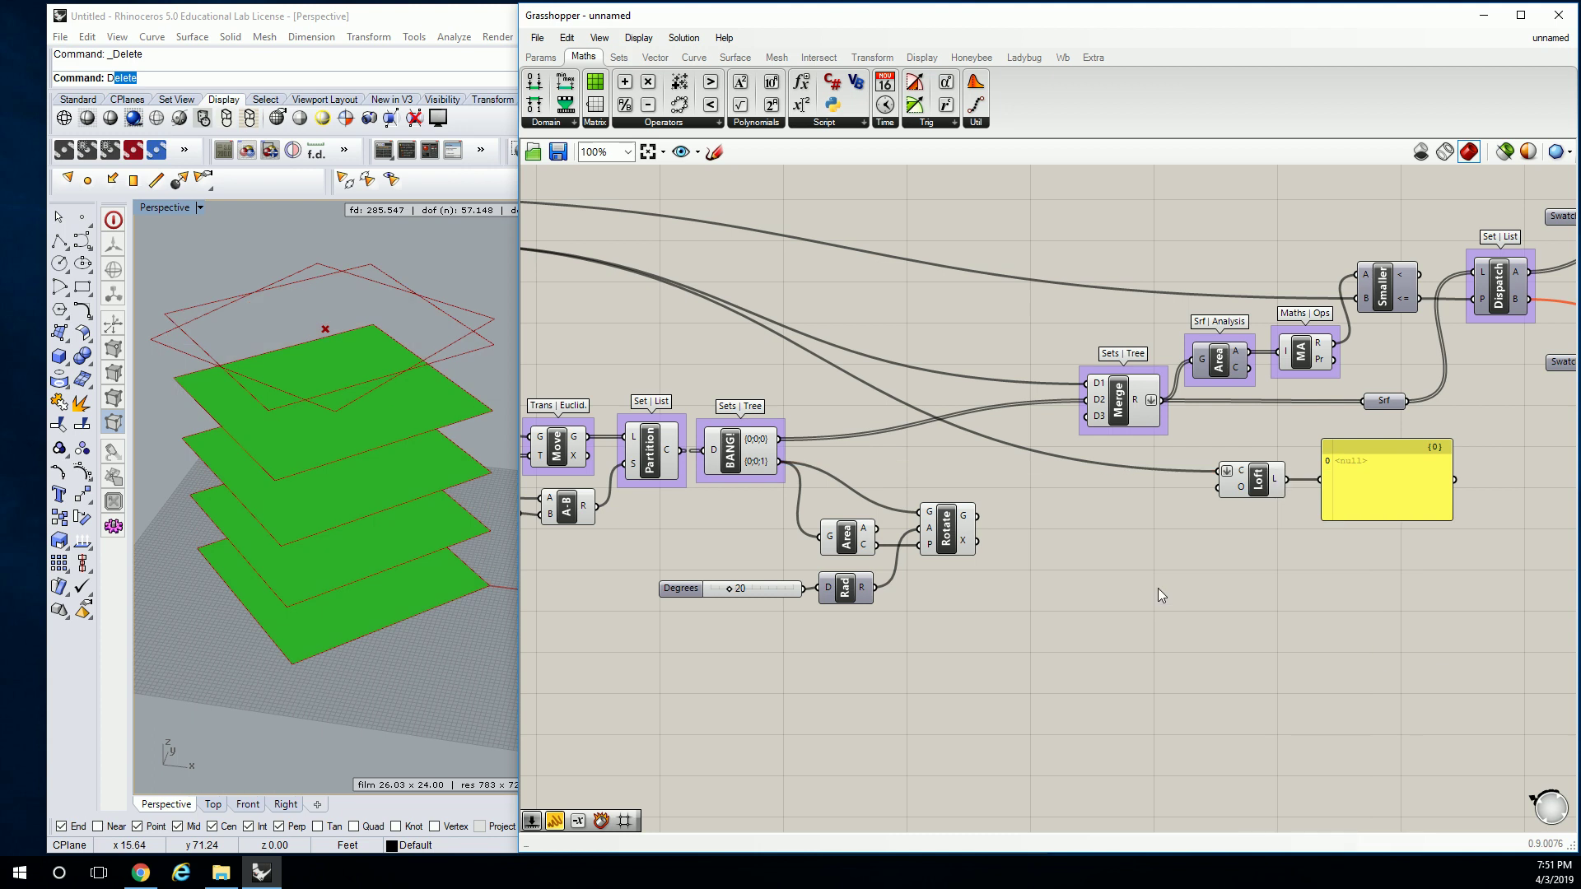
Wire Rotate's G output into Loft's C input, giving a skin twisted 20° at the top
drag(977, 516, 1225, 471)
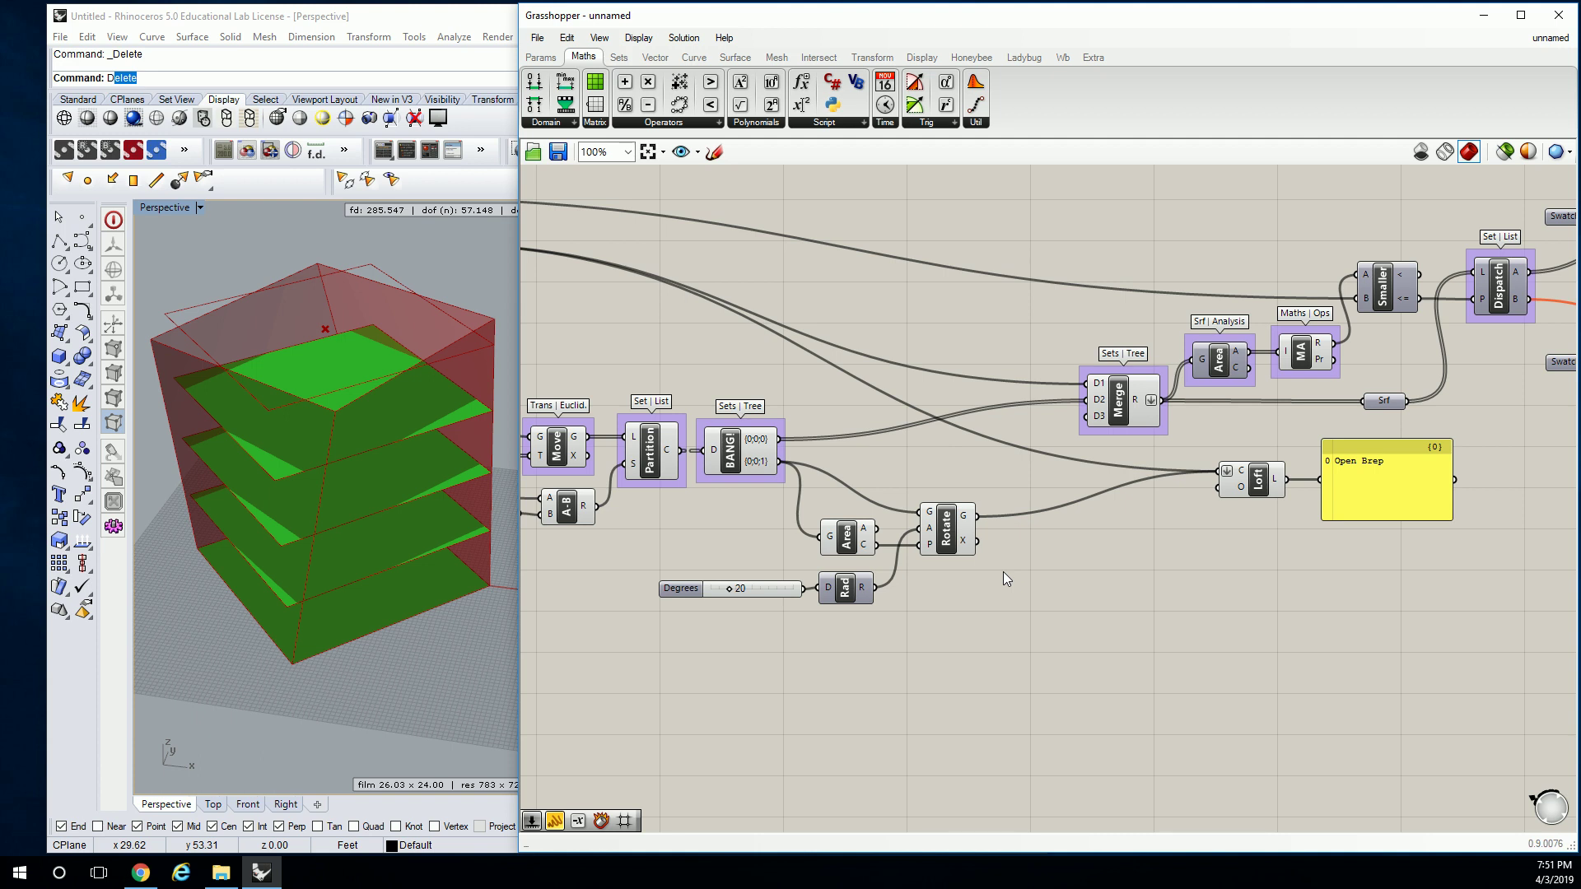
right_drag(323, 480, 421, 433)
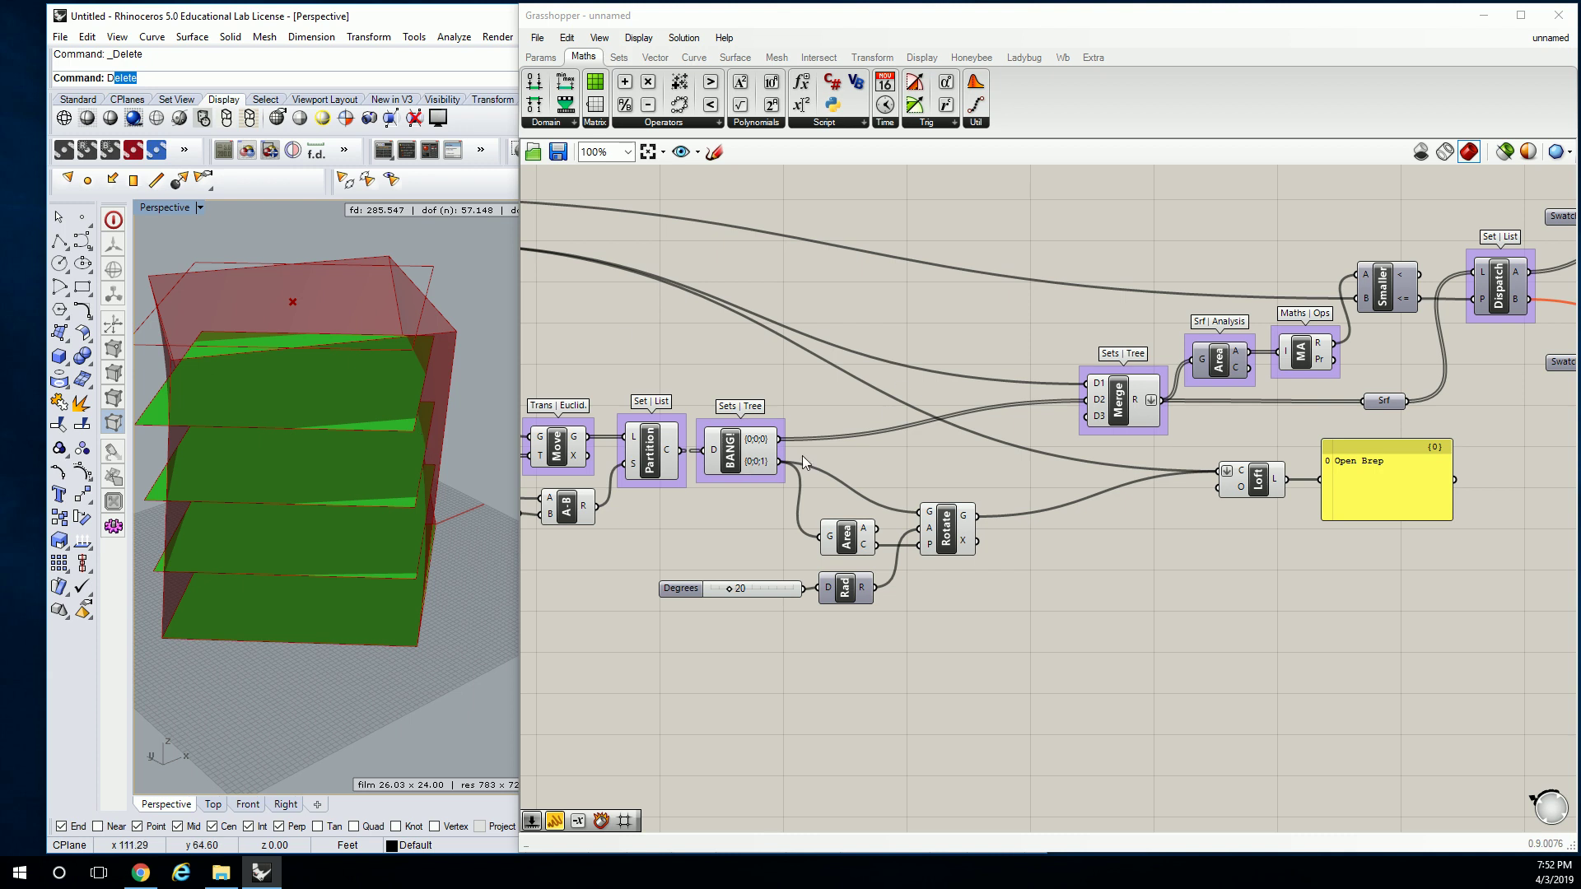
Orbit the Perspective view down to a low, frontal look at the twisted tower
right_drag(443, 471, 428, 462)
scroll(427, 459, down, 2)
scroll(402, 471, up, 3)
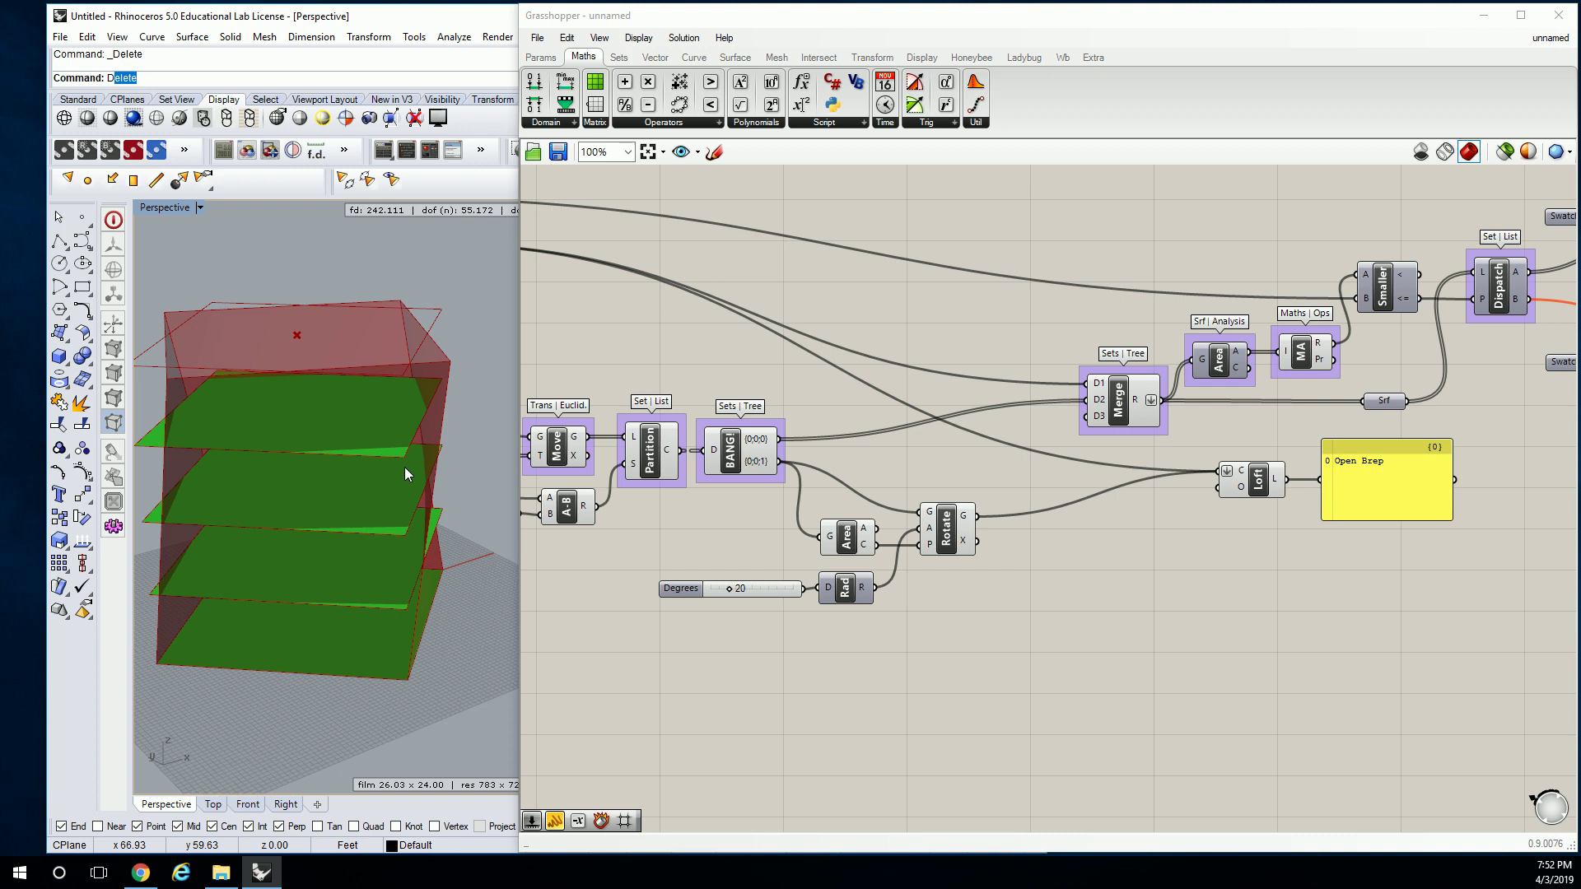
right_drag(403, 467, 423, 424)
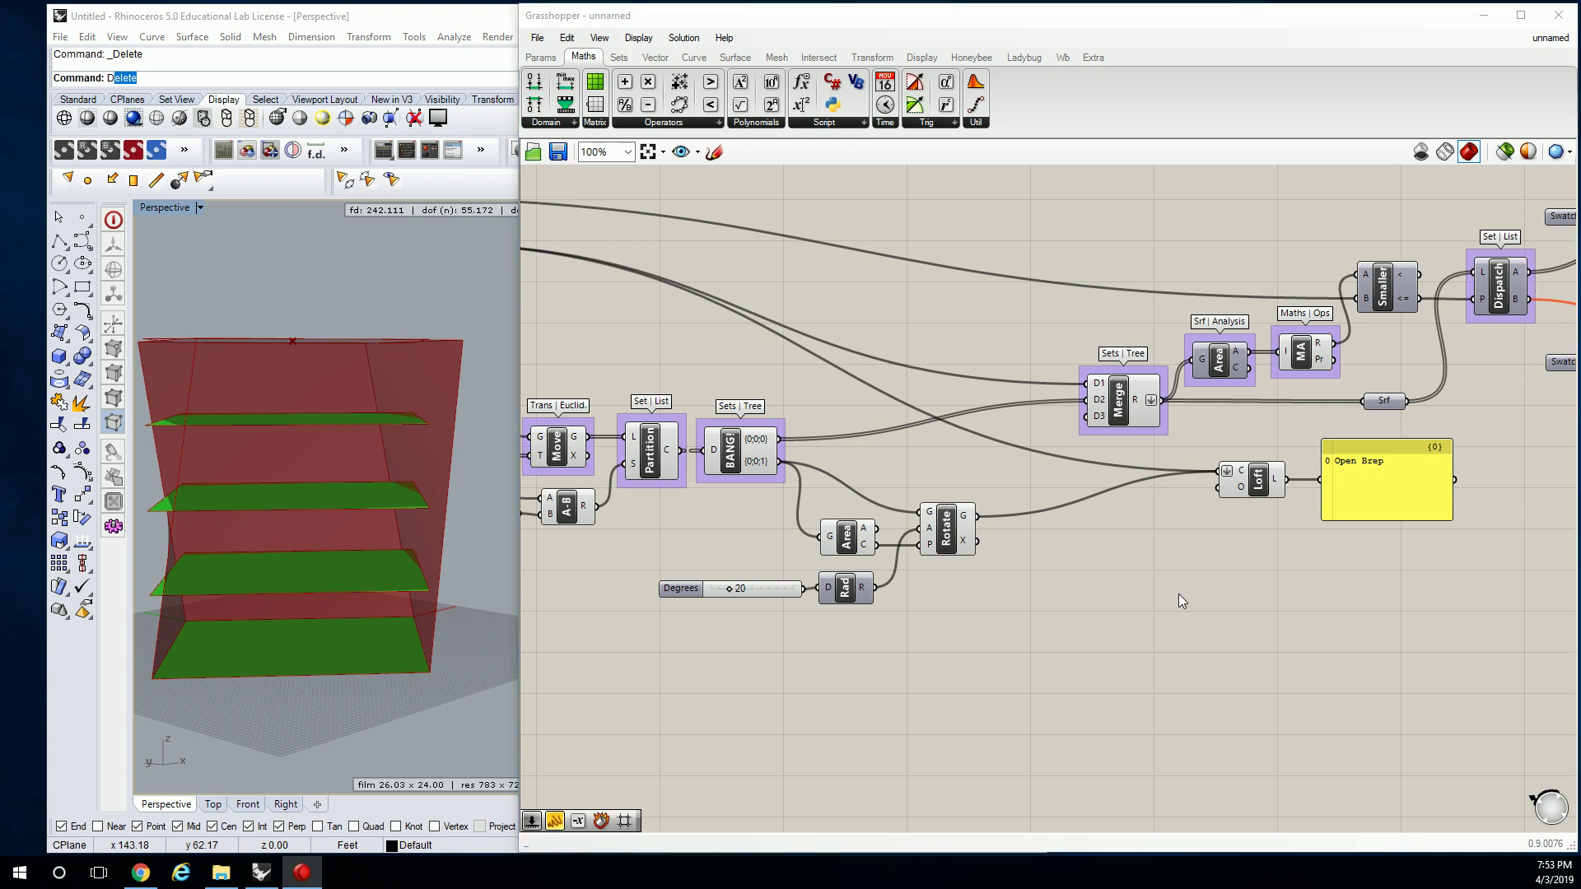
Move the Loft component and its Open Brep panel left toward Rotate
drag(1426, 590, 1133, 504)
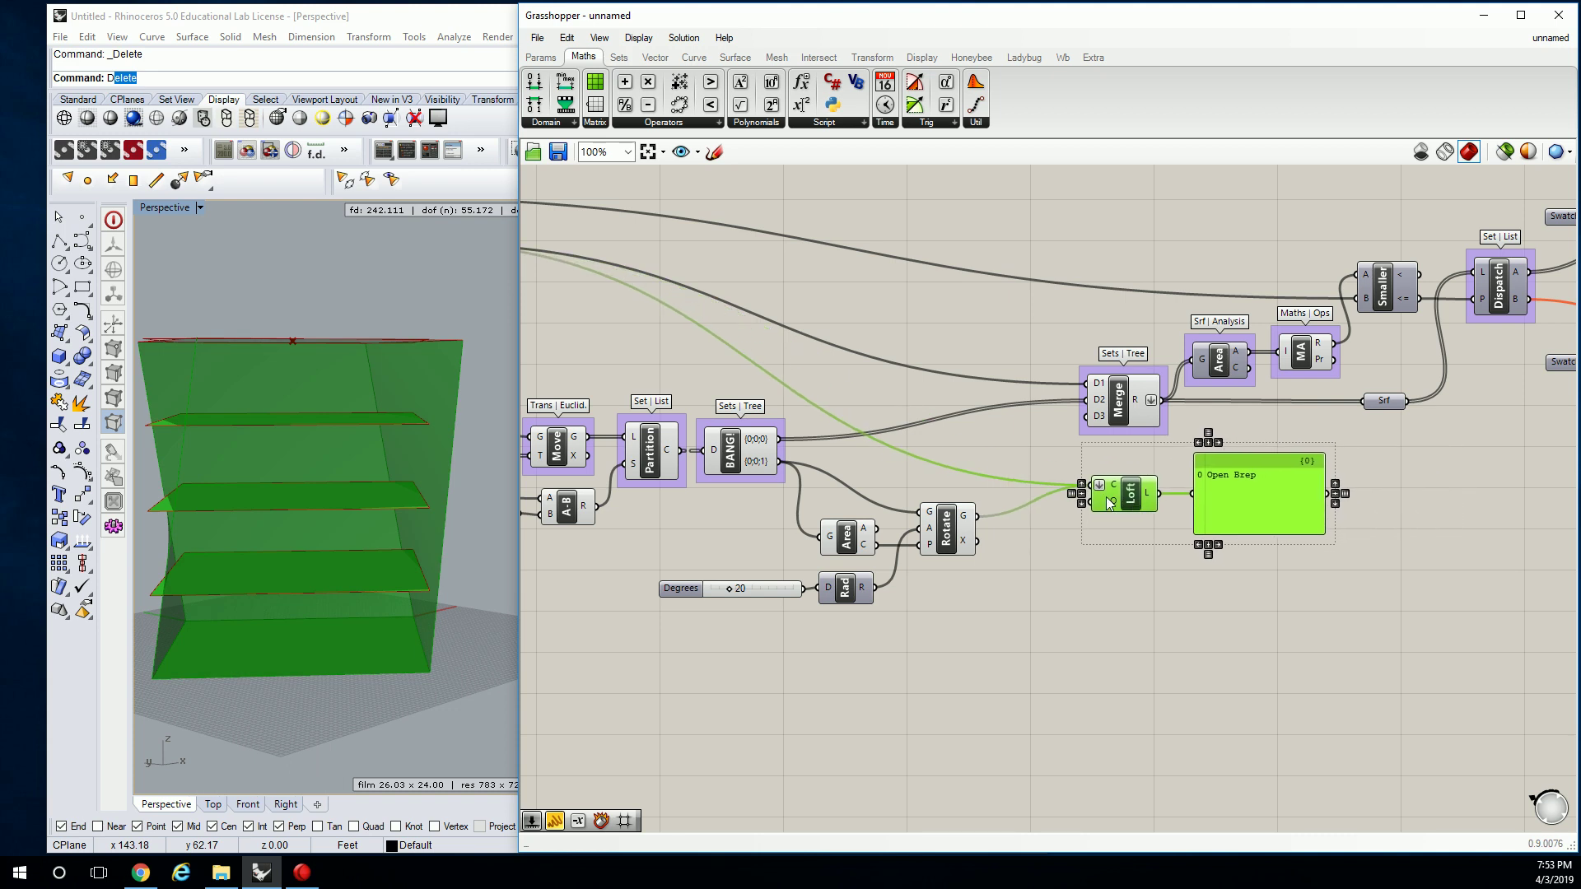
click(1029, 503)
right_drag(494, 502, 346, 515)
Bring the Polygon, Series and Move chain into view and select Polygon and Move to trace it
right_drag(822, 443, 1046, 425)
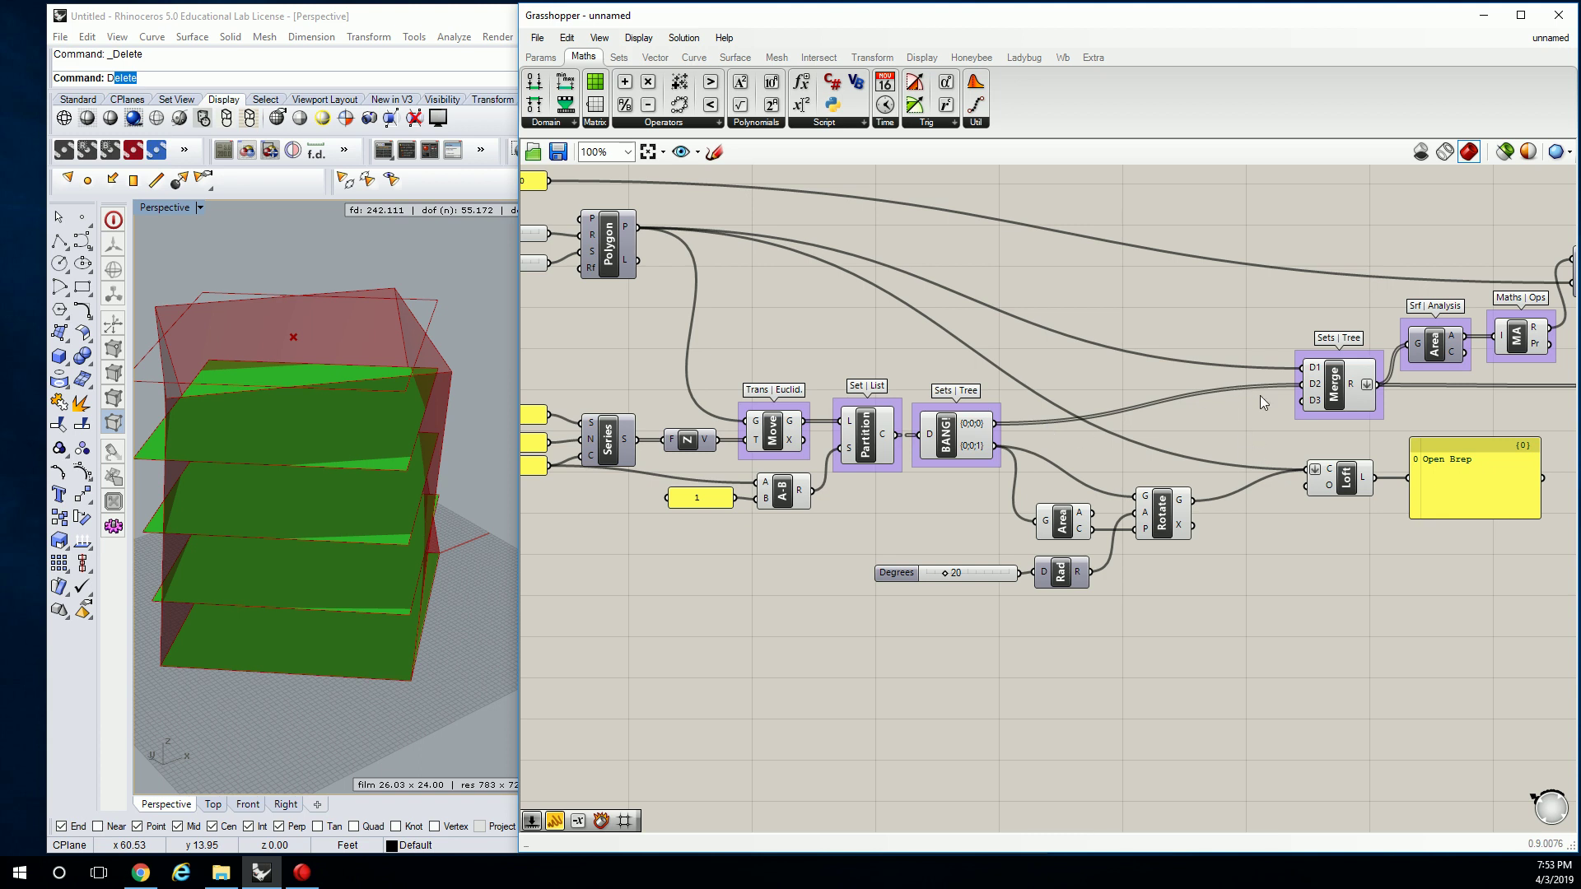
right_drag(883, 425, 1061, 420)
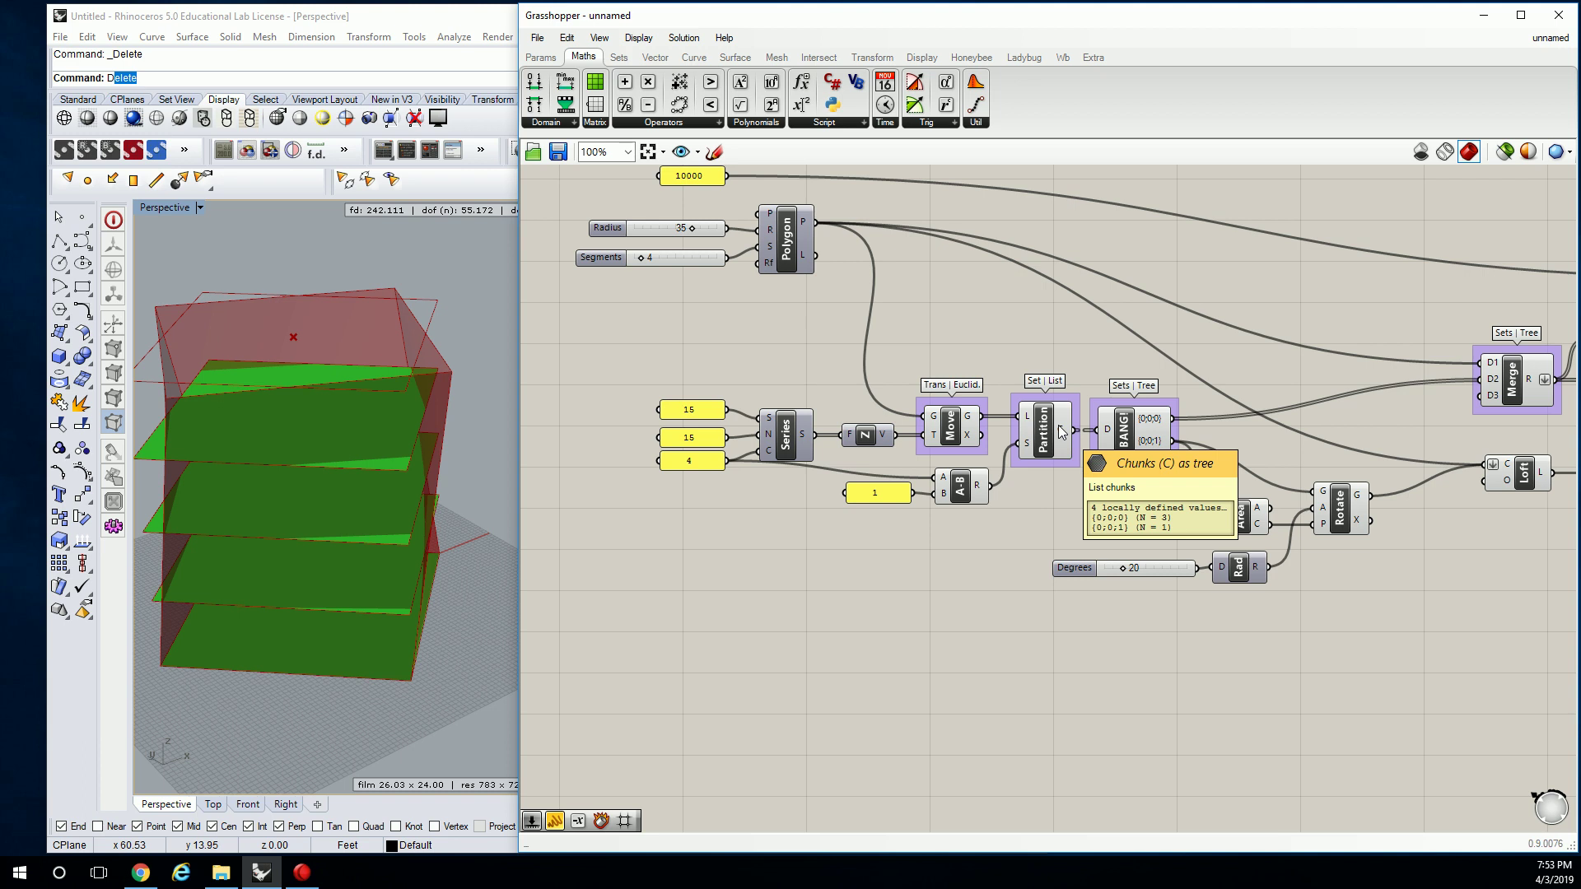
click(807, 231)
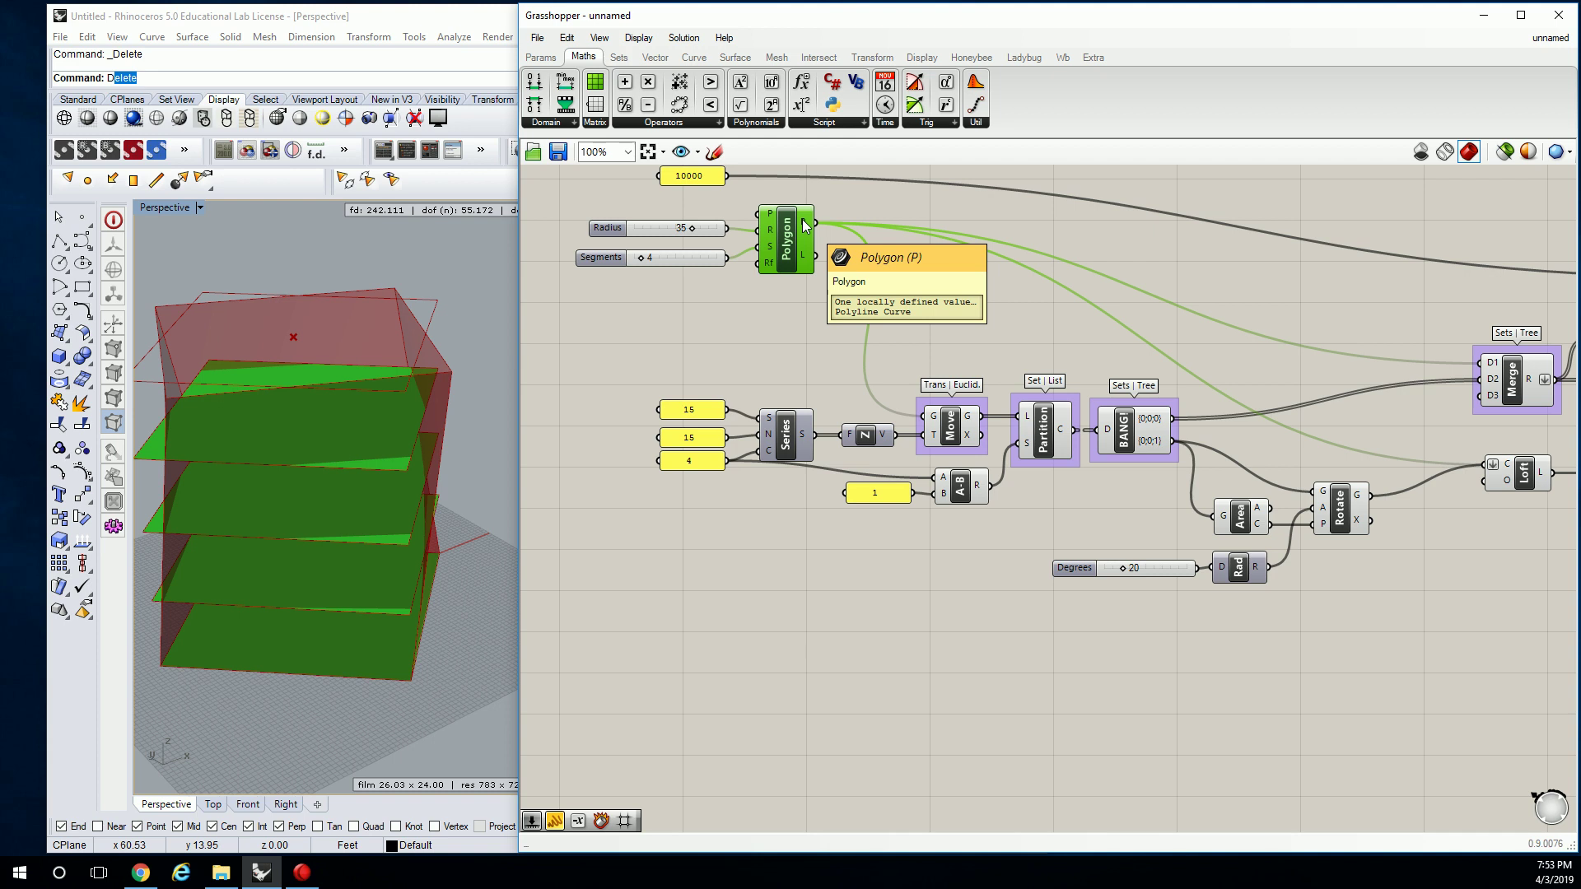
click(958, 425)
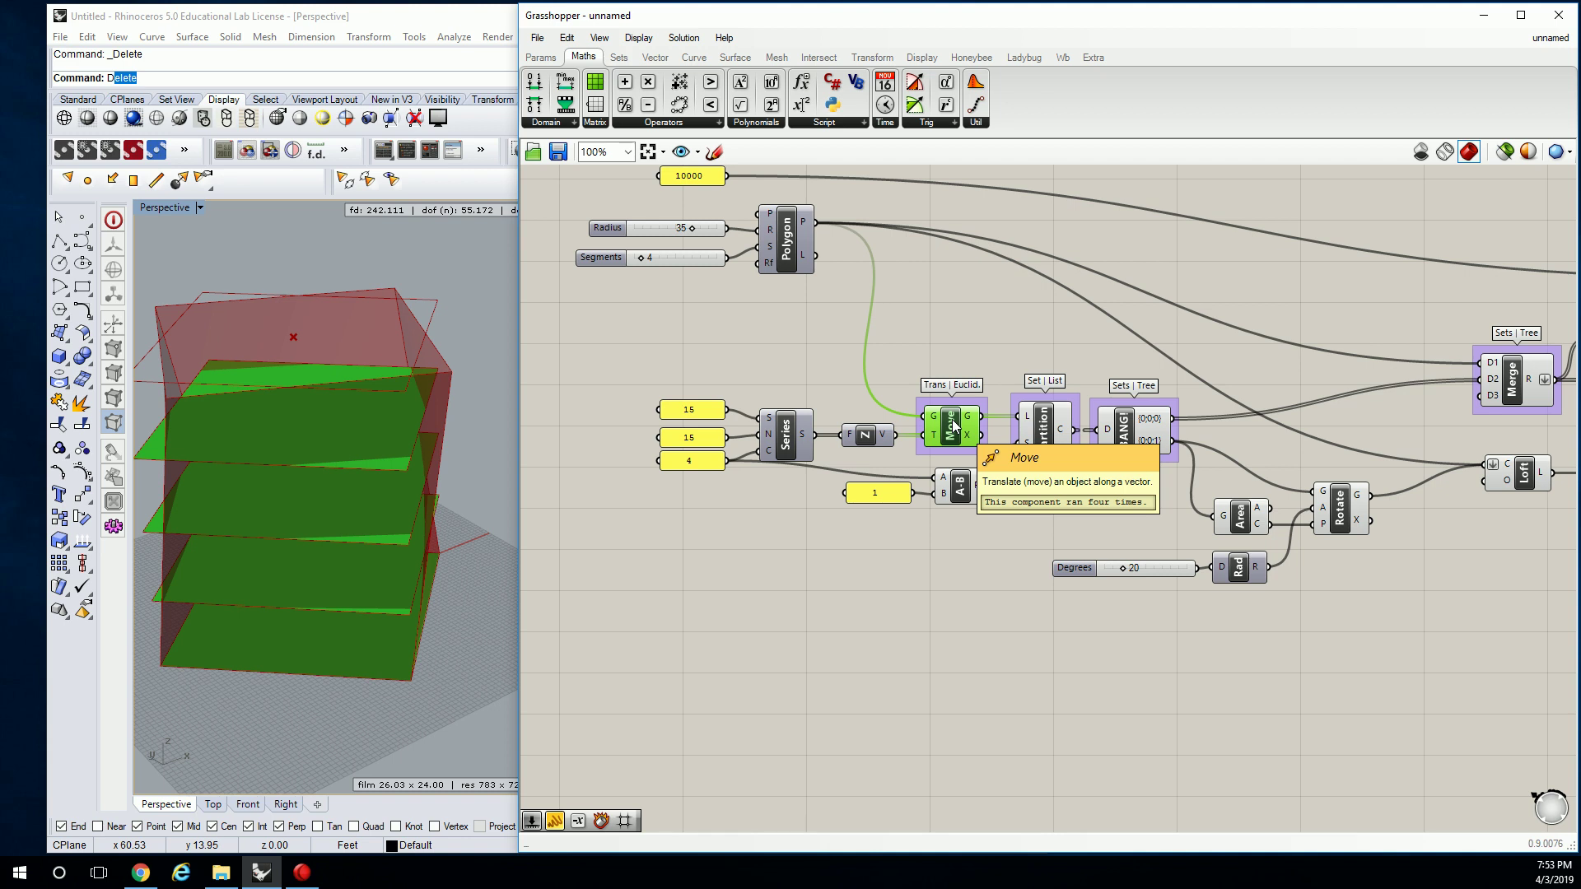
click(1000, 570)
right_drag(995, 648, 980, 522)
mouse_move(956, 298)
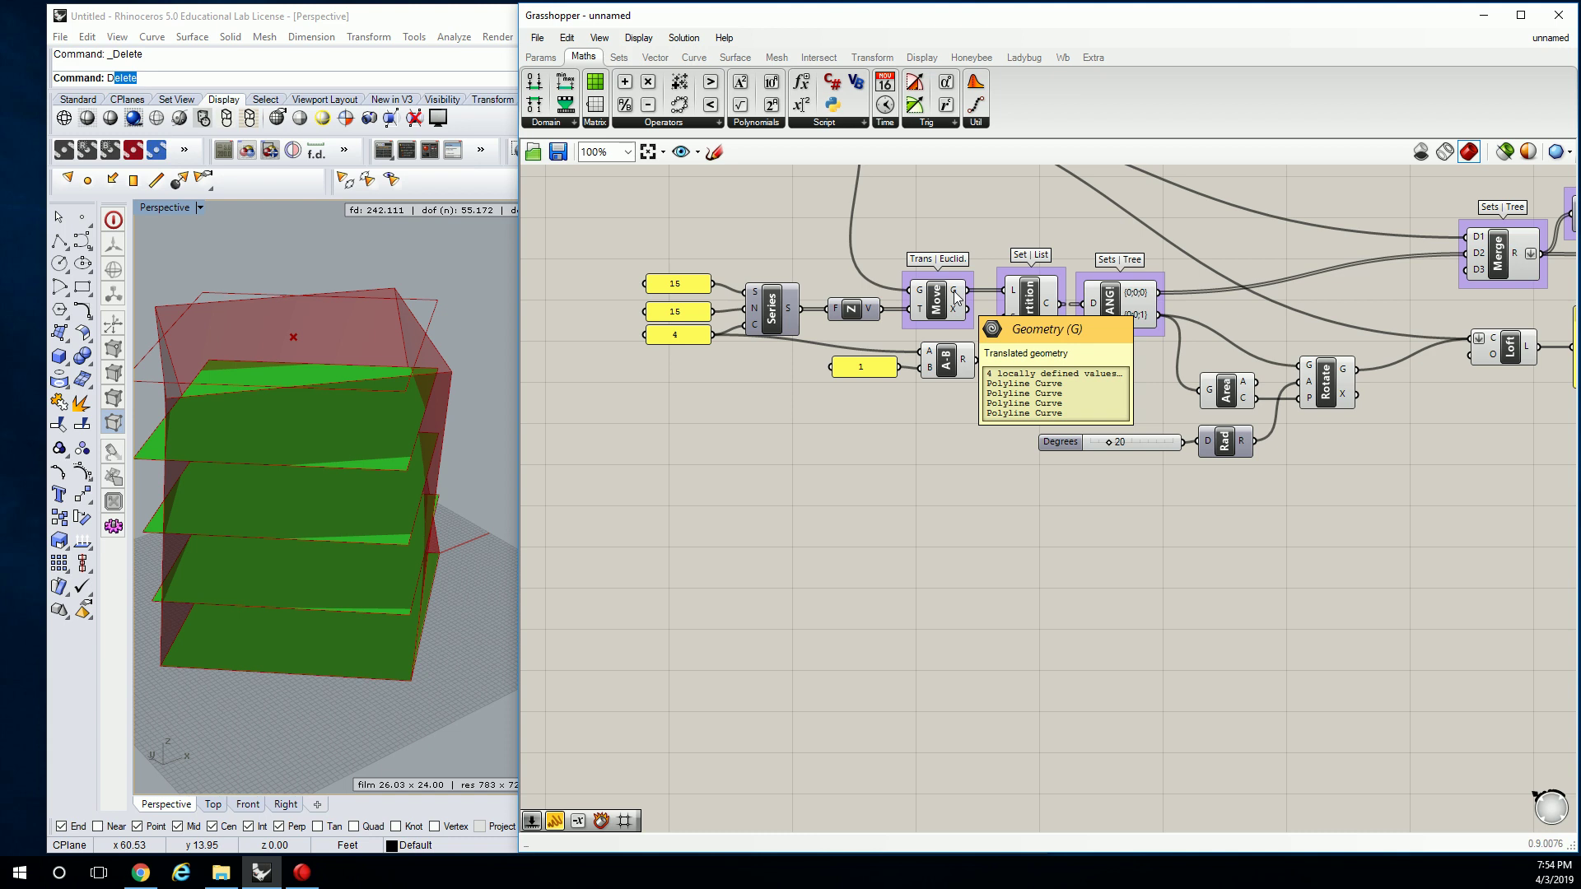
Add a Scale component from Transform > Affine and shift the Polygon, sliders and 10000 panel left
right_drag(954, 290, 856, 480)
right_drag(706, 228, 929, 241)
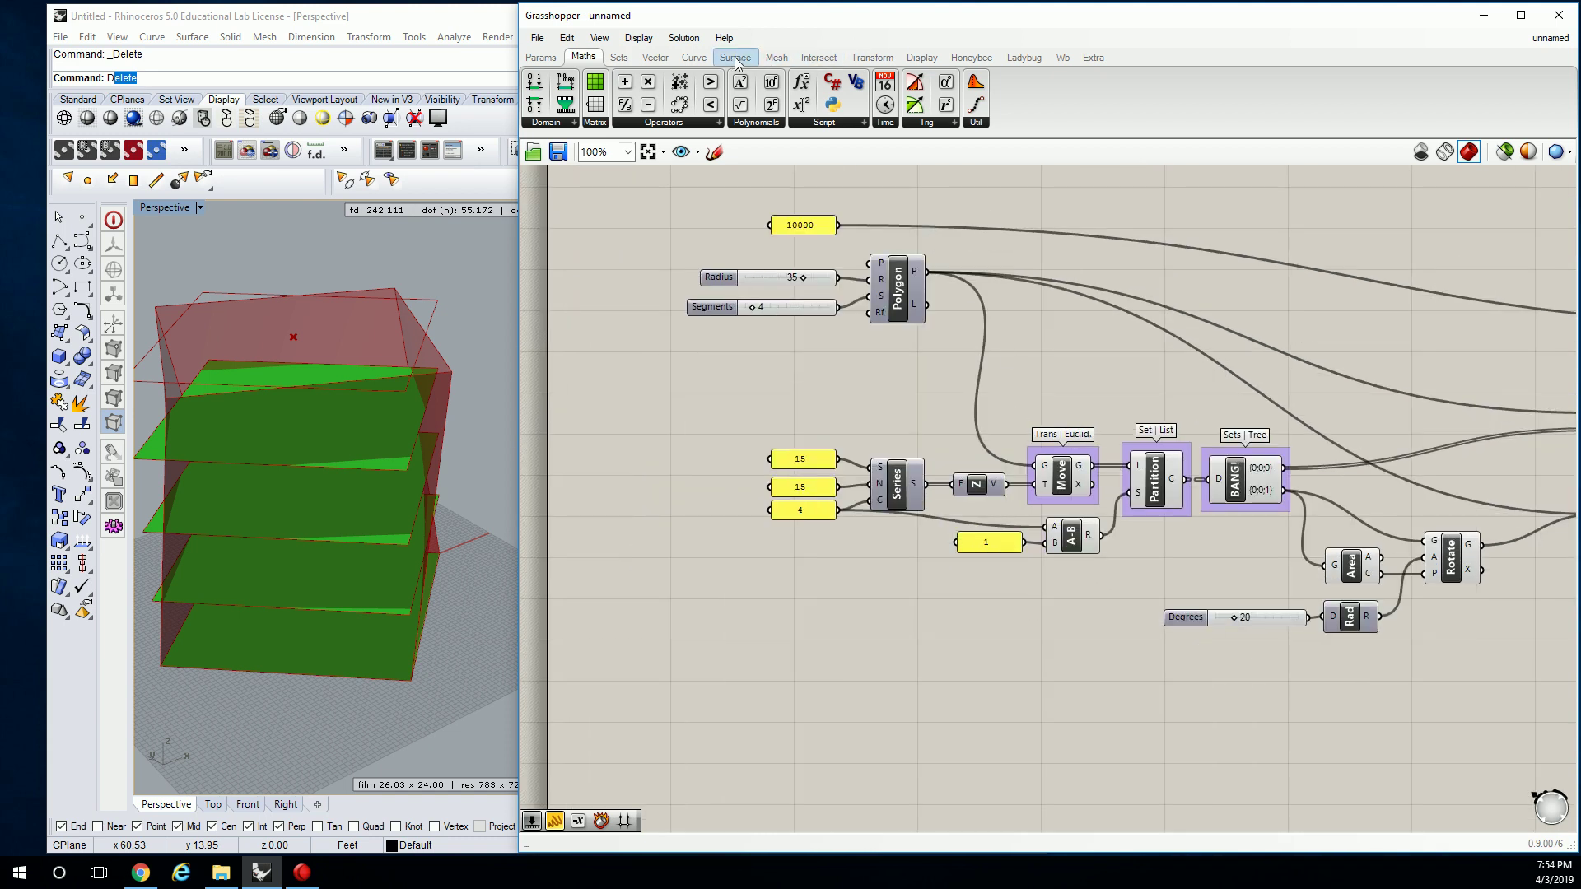
click(873, 57)
click(590, 125)
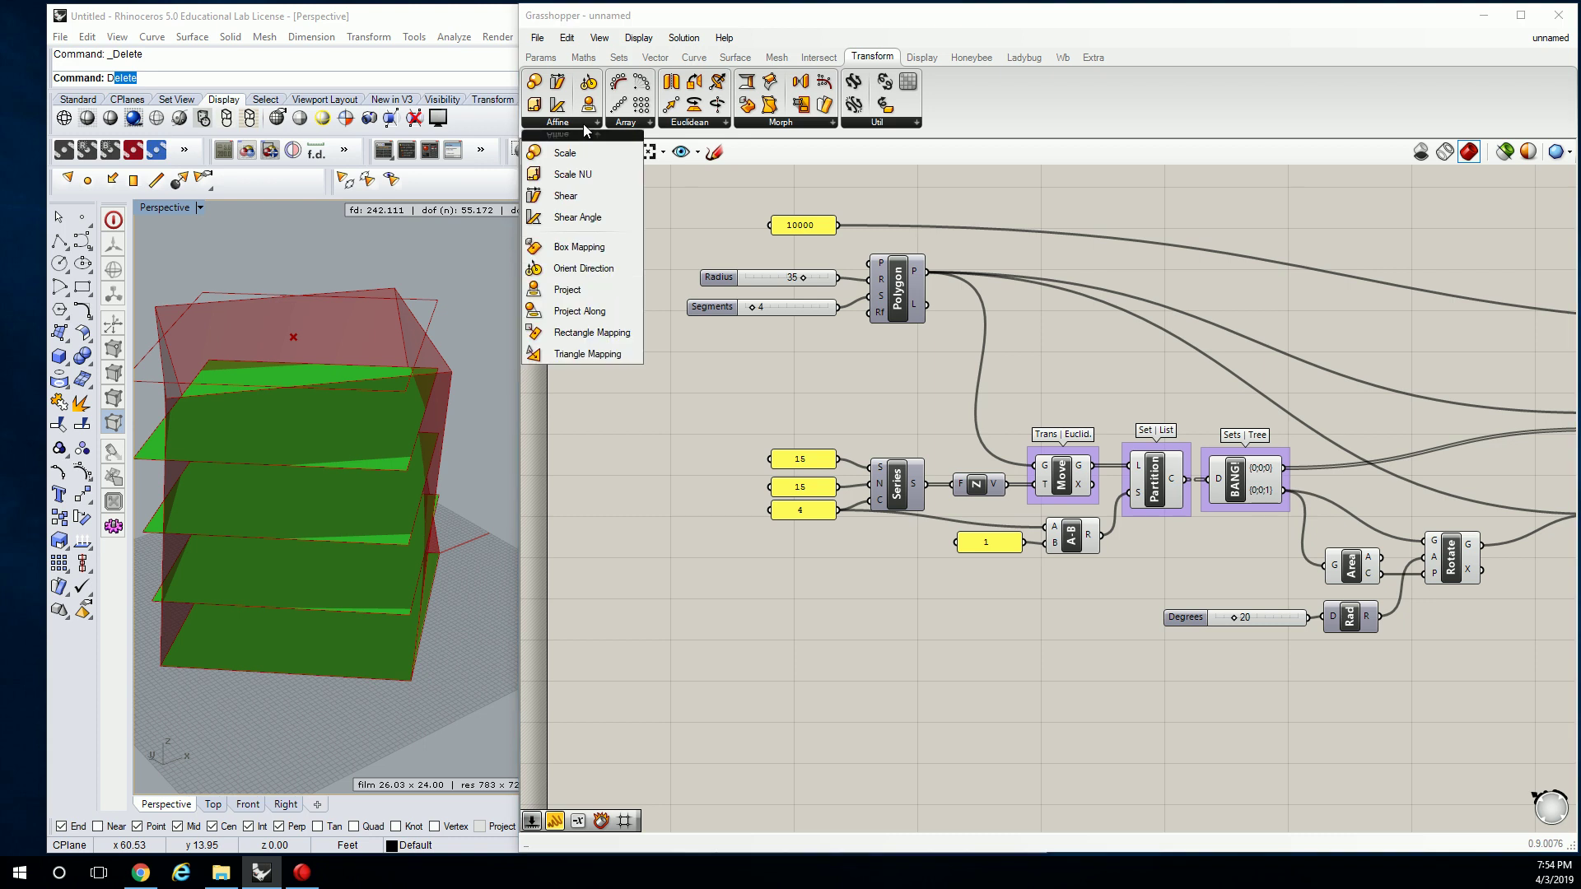
click(568, 162)
click(1035, 264)
right_drag(1034, 264, 1071, 301)
drag(981, 217, 774, 381)
drag(933, 330, 785, 325)
Place Scale beside the Polygon and feed the polygon into Scale's G input
click(1073, 312)
drag(1073, 312, 918, 299)
drag(815, 305, 934, 265)
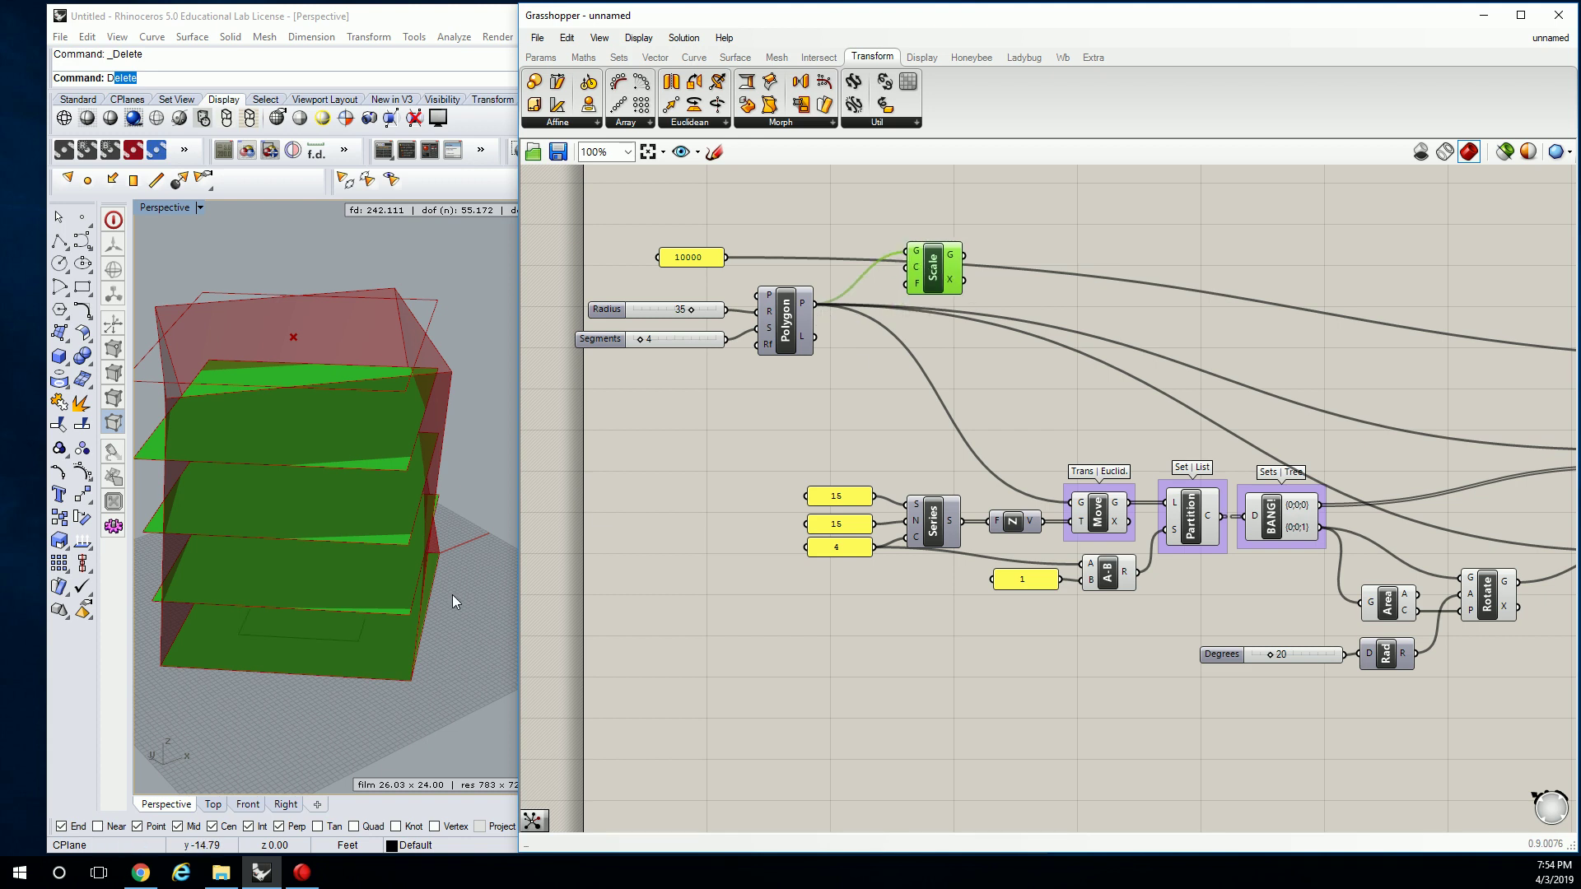
right_drag(463, 589, 471, 508)
scroll(471, 506, down, 3)
scroll(917, 255, up, 4)
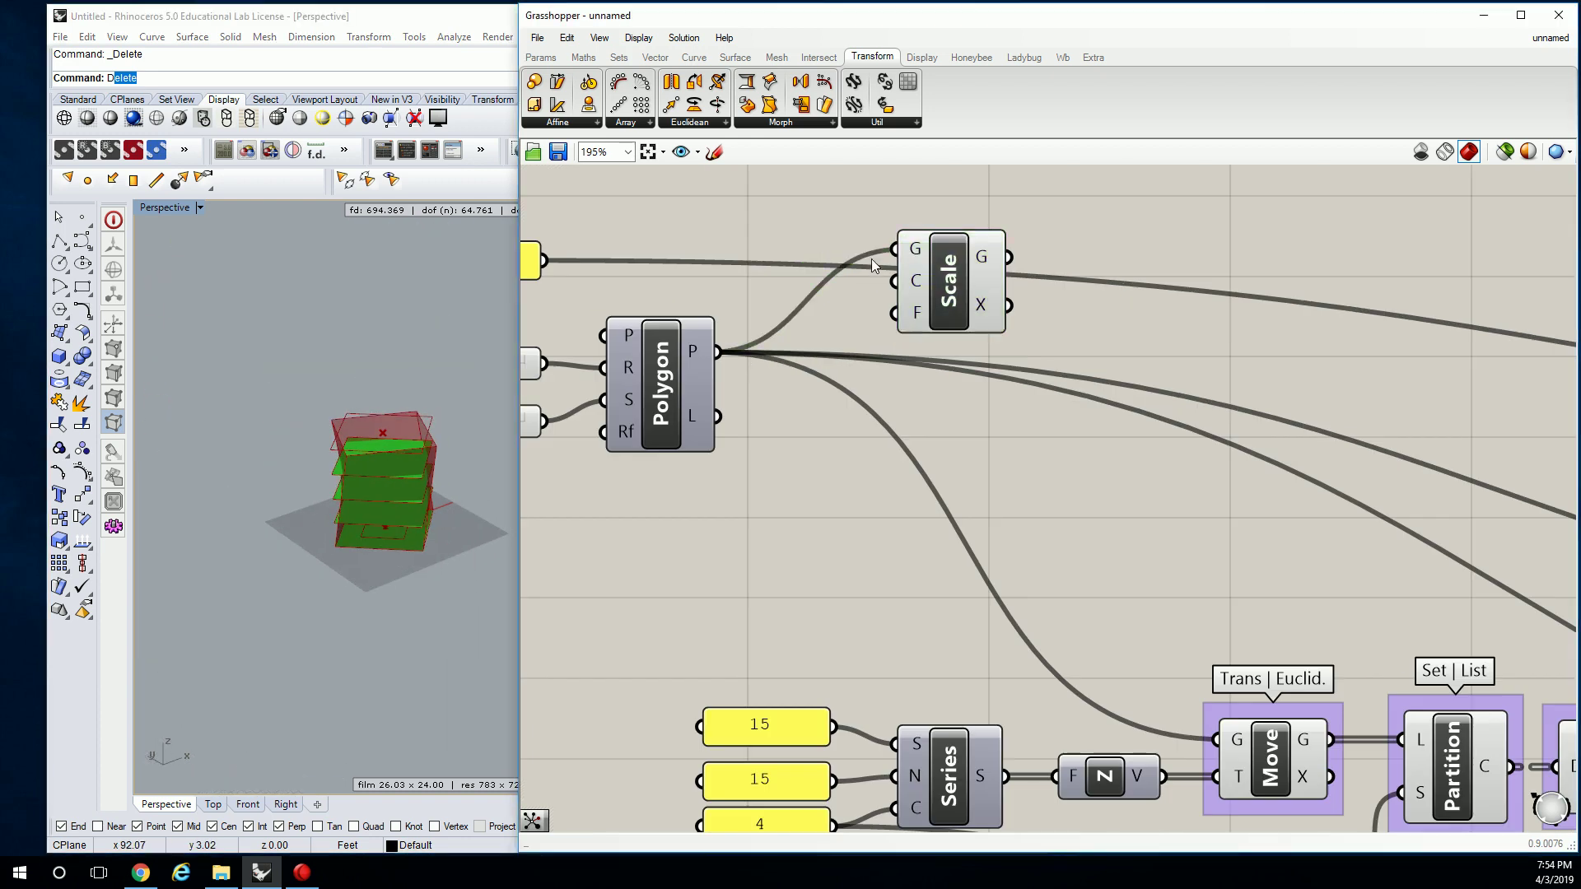
mouse_move(923, 288)
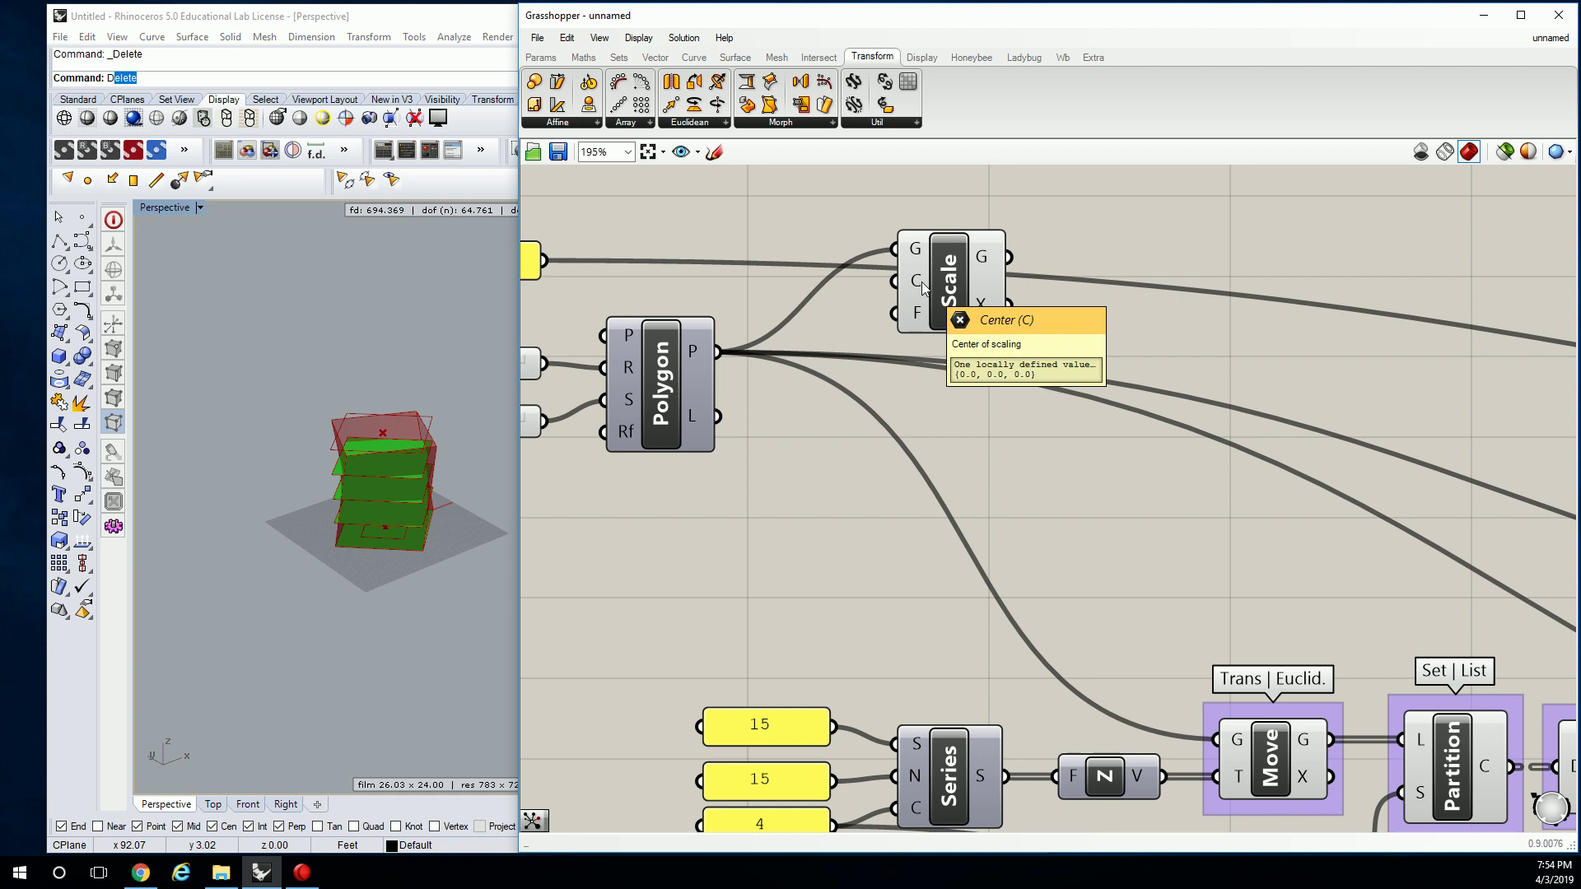
Add an Area component on the polygon and use its centroid as Scale's center
click(736, 57)
drag(579, 90, 830, 246)
drag(718, 353, 1057, 306)
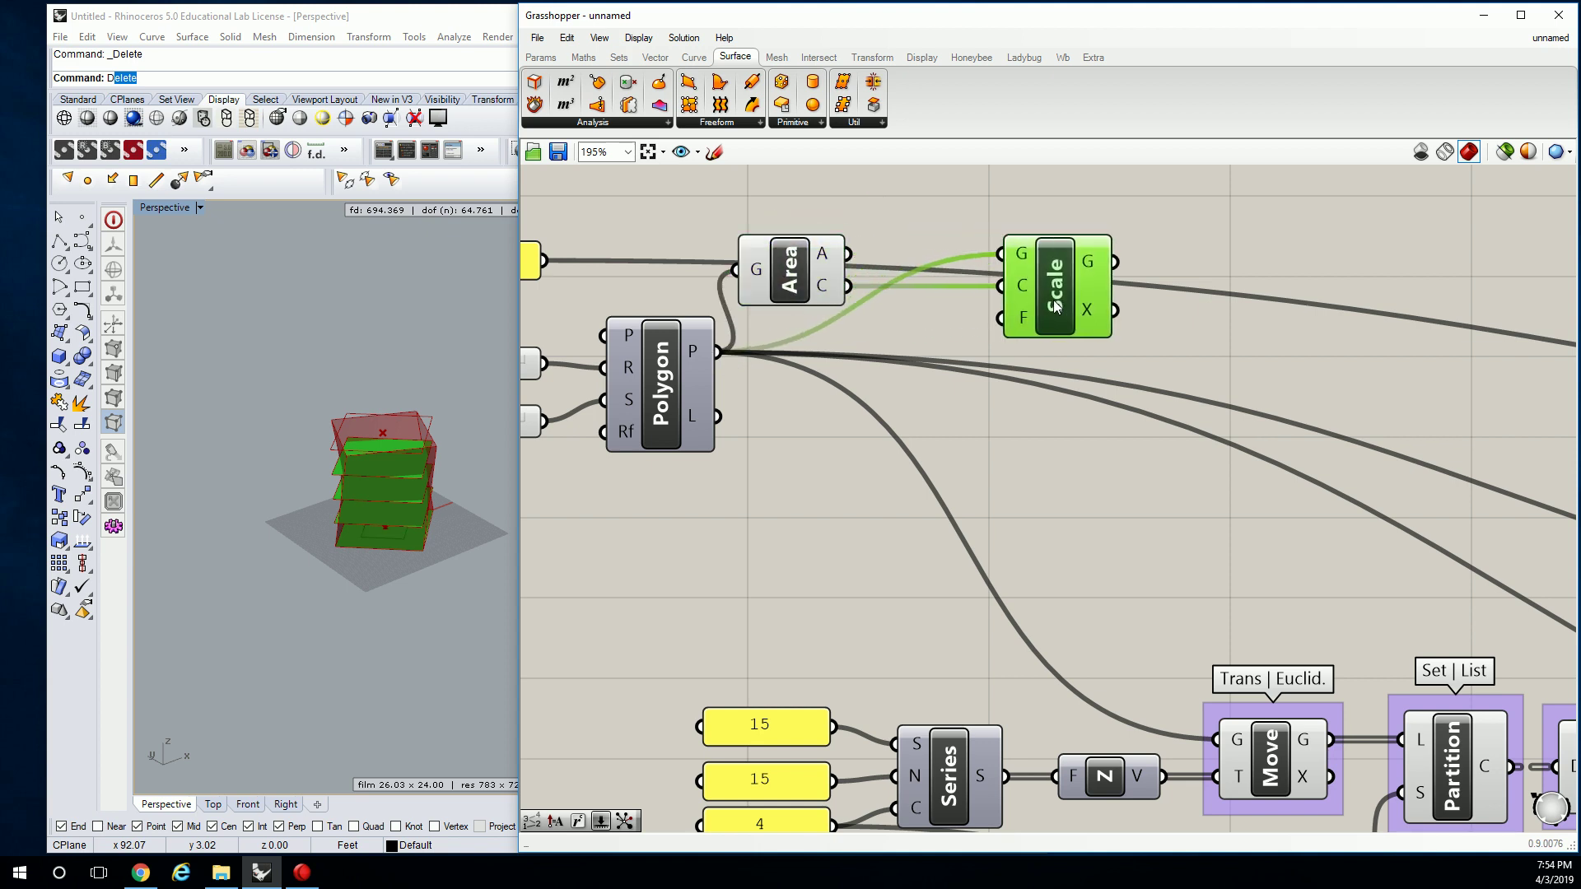
drag(789, 271, 819, 298)
drag(1025, 319, 1022, 347)
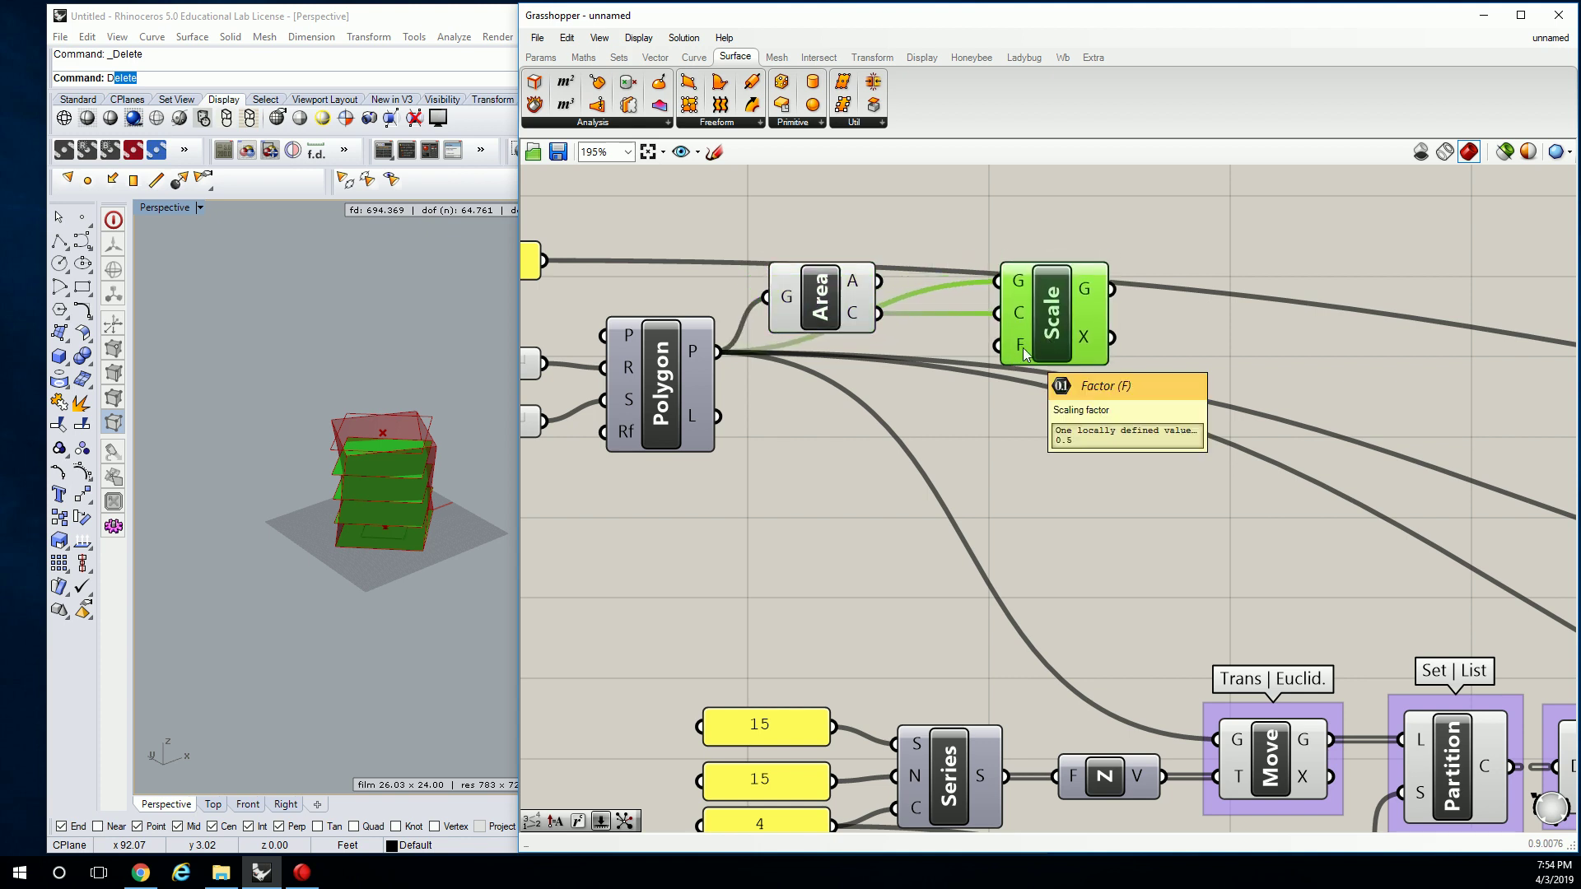
right_drag(976, 312, 1009, 349)
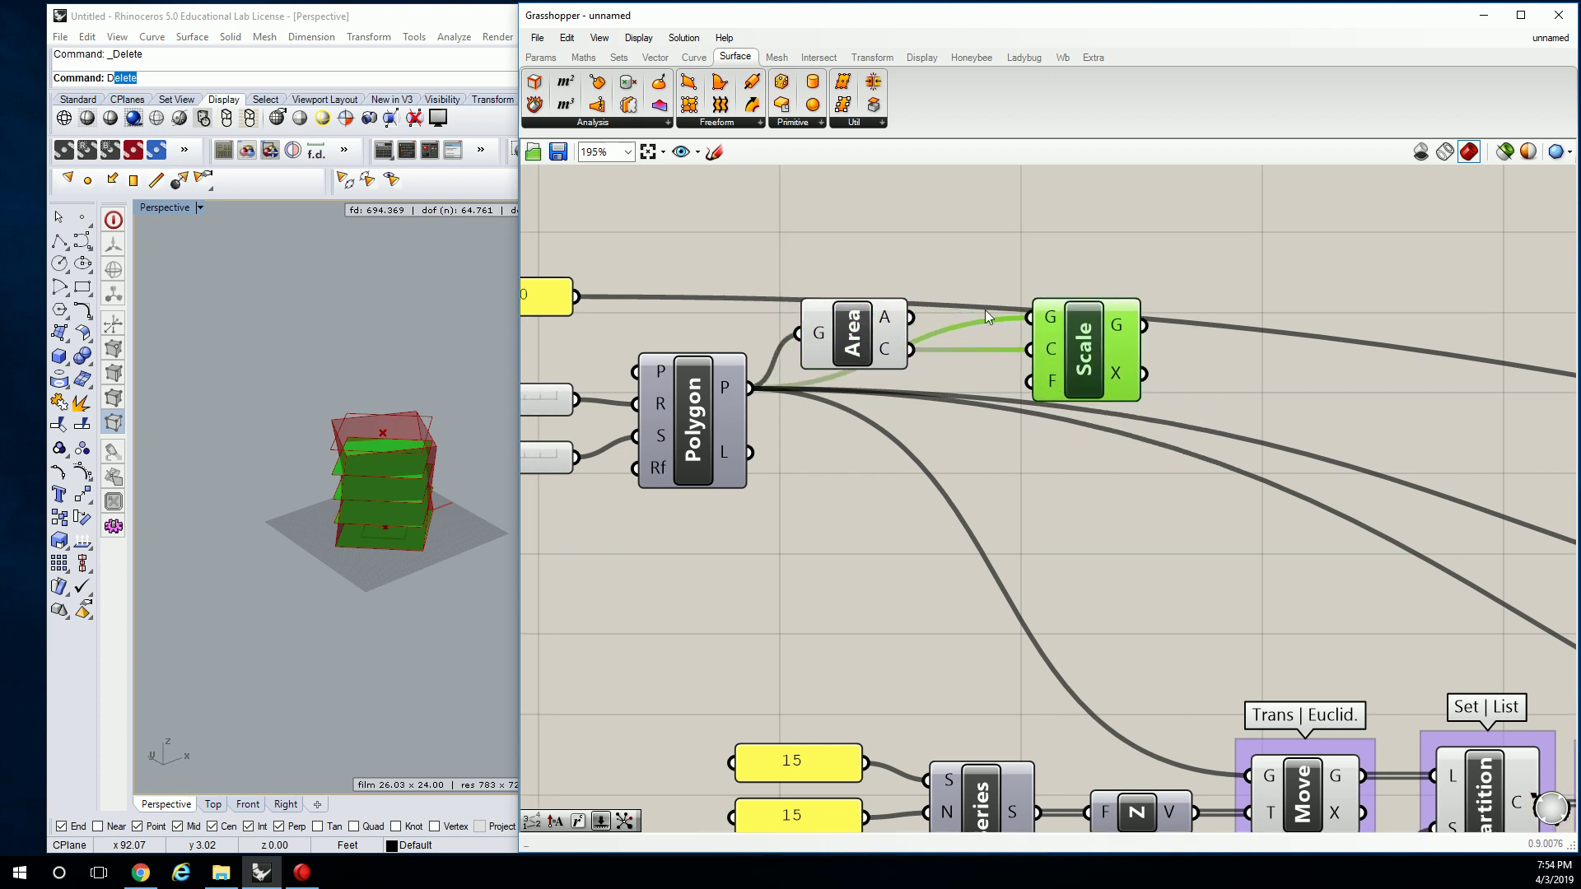
Feed a Panel reading 3 into Scale's factor input F
click(541, 57)
drag(747, 104, 857, 190)
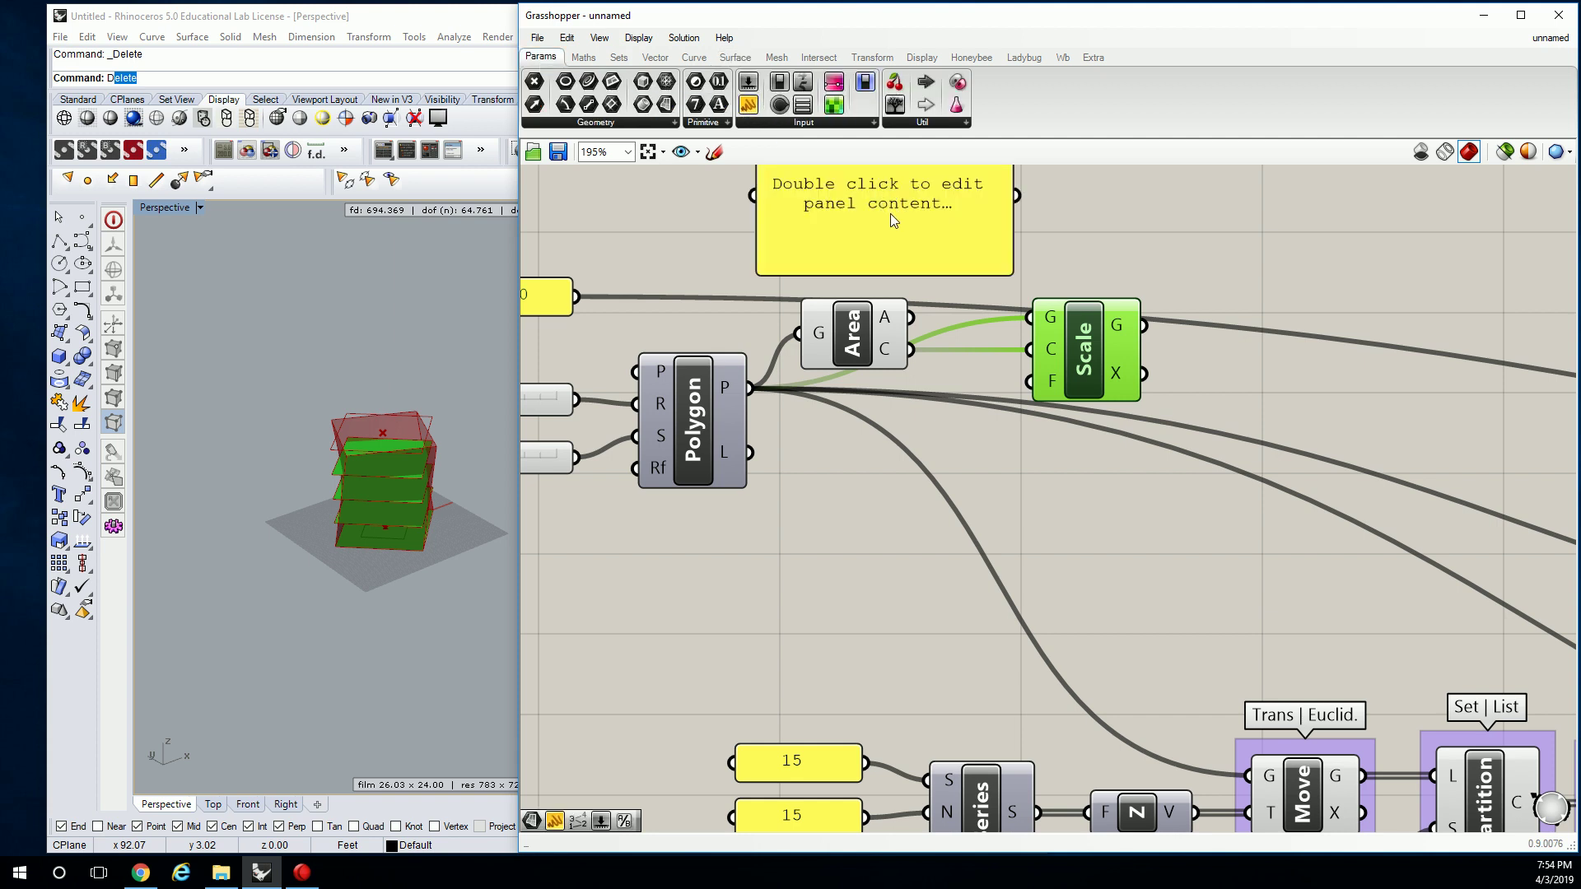
double_click(892, 201)
click(980, 298)
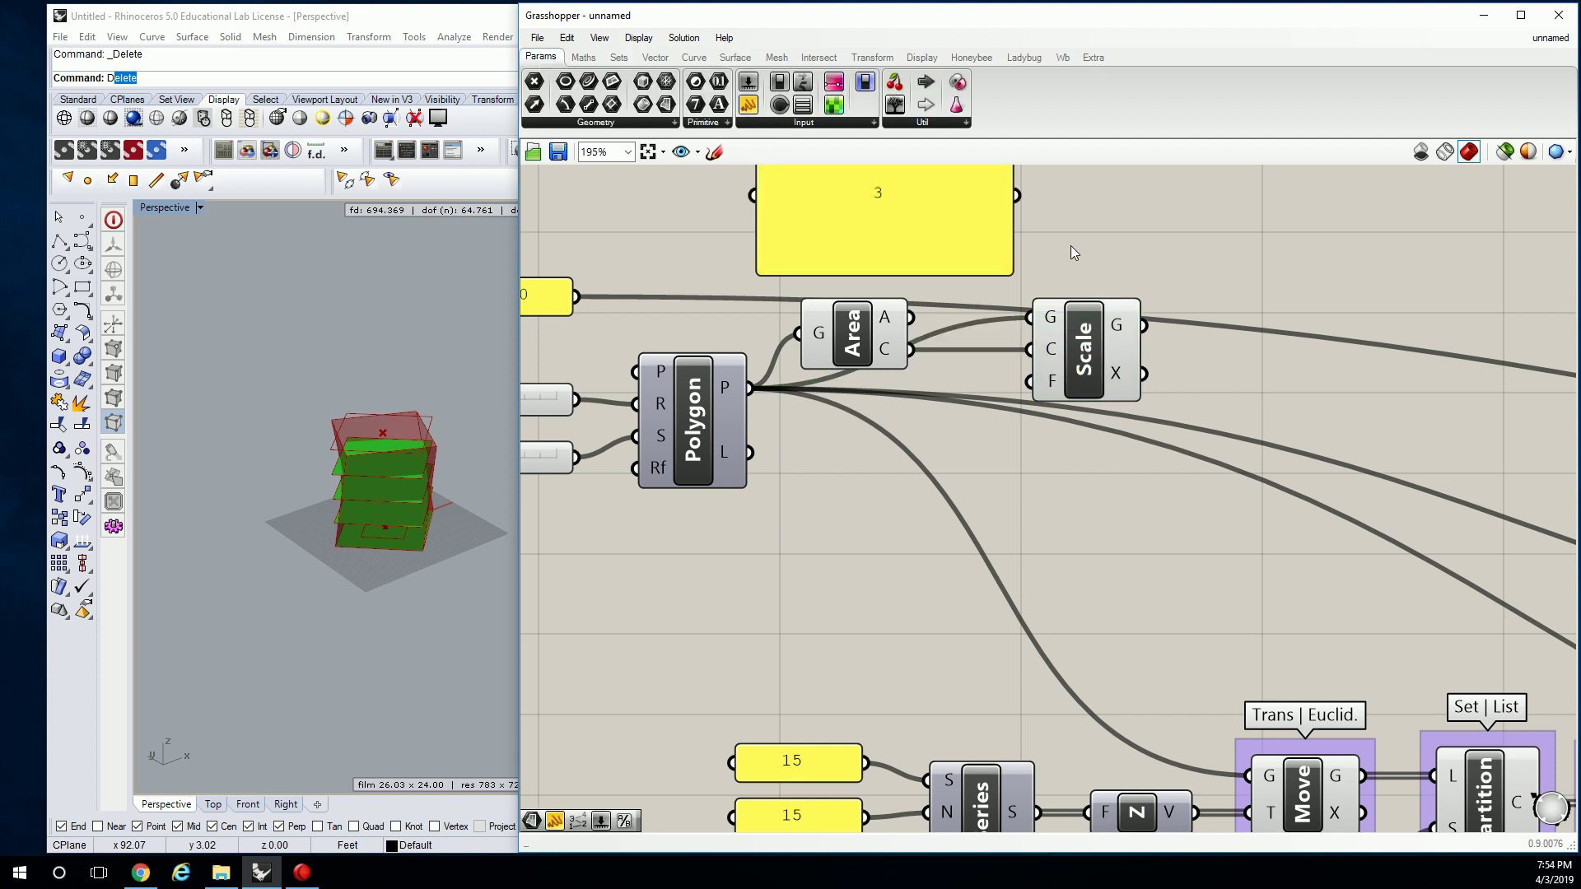
drag(1001, 274, 914, 186)
right_drag(856, 231, 852, 276)
drag(820, 191, 1025, 427)
drag(1071, 419, 1016, 419)
right_drag(384, 596, 406, 335)
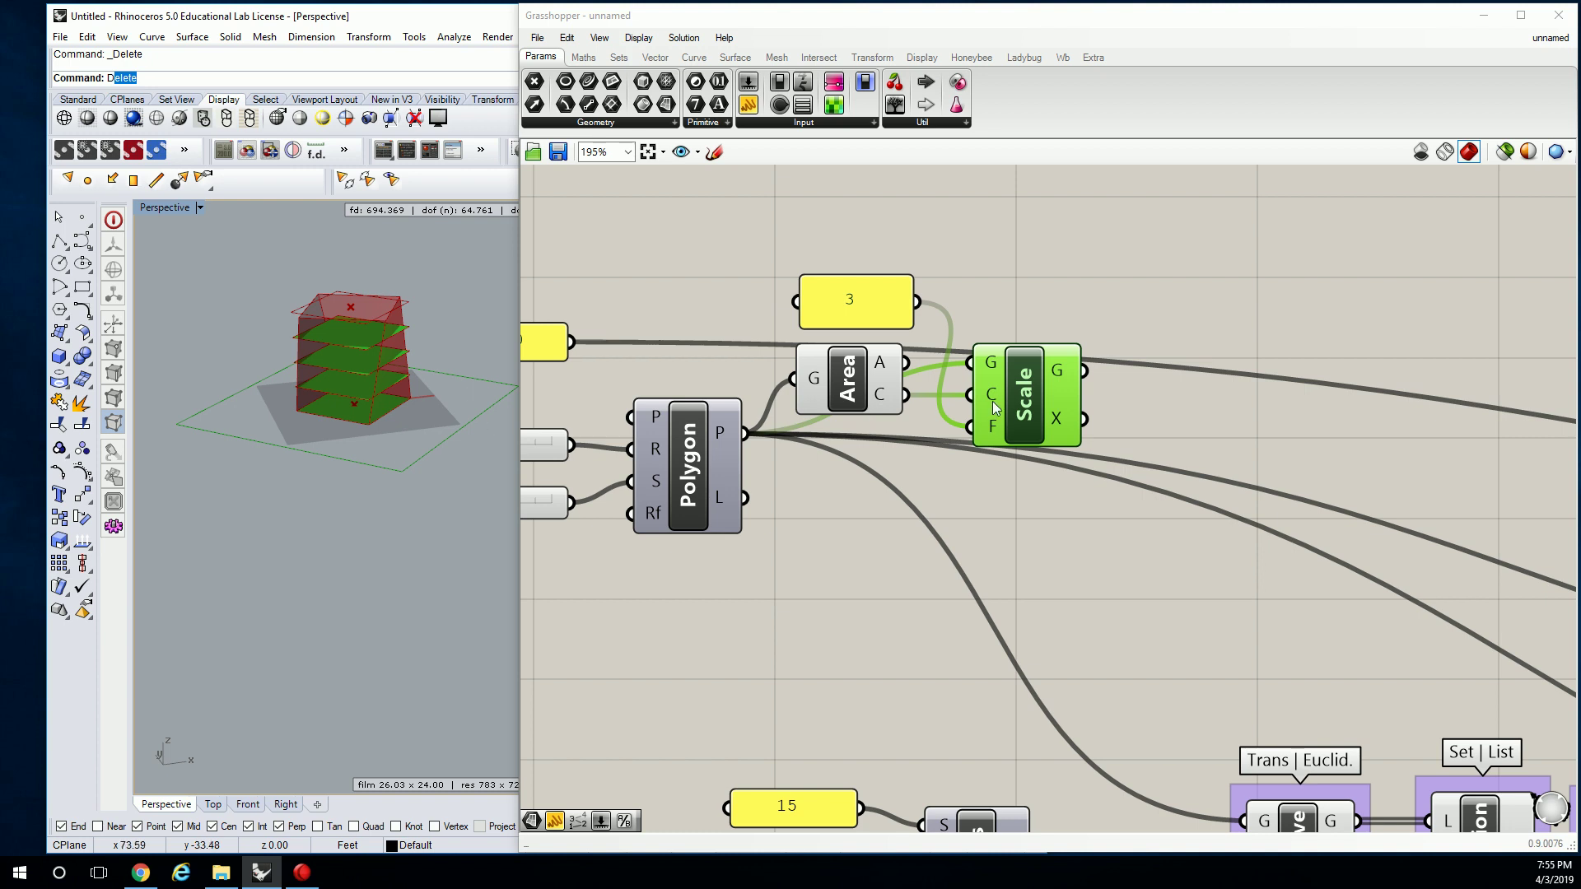
right_drag(980, 412, 977, 375)
scroll(976, 333, down, 2)
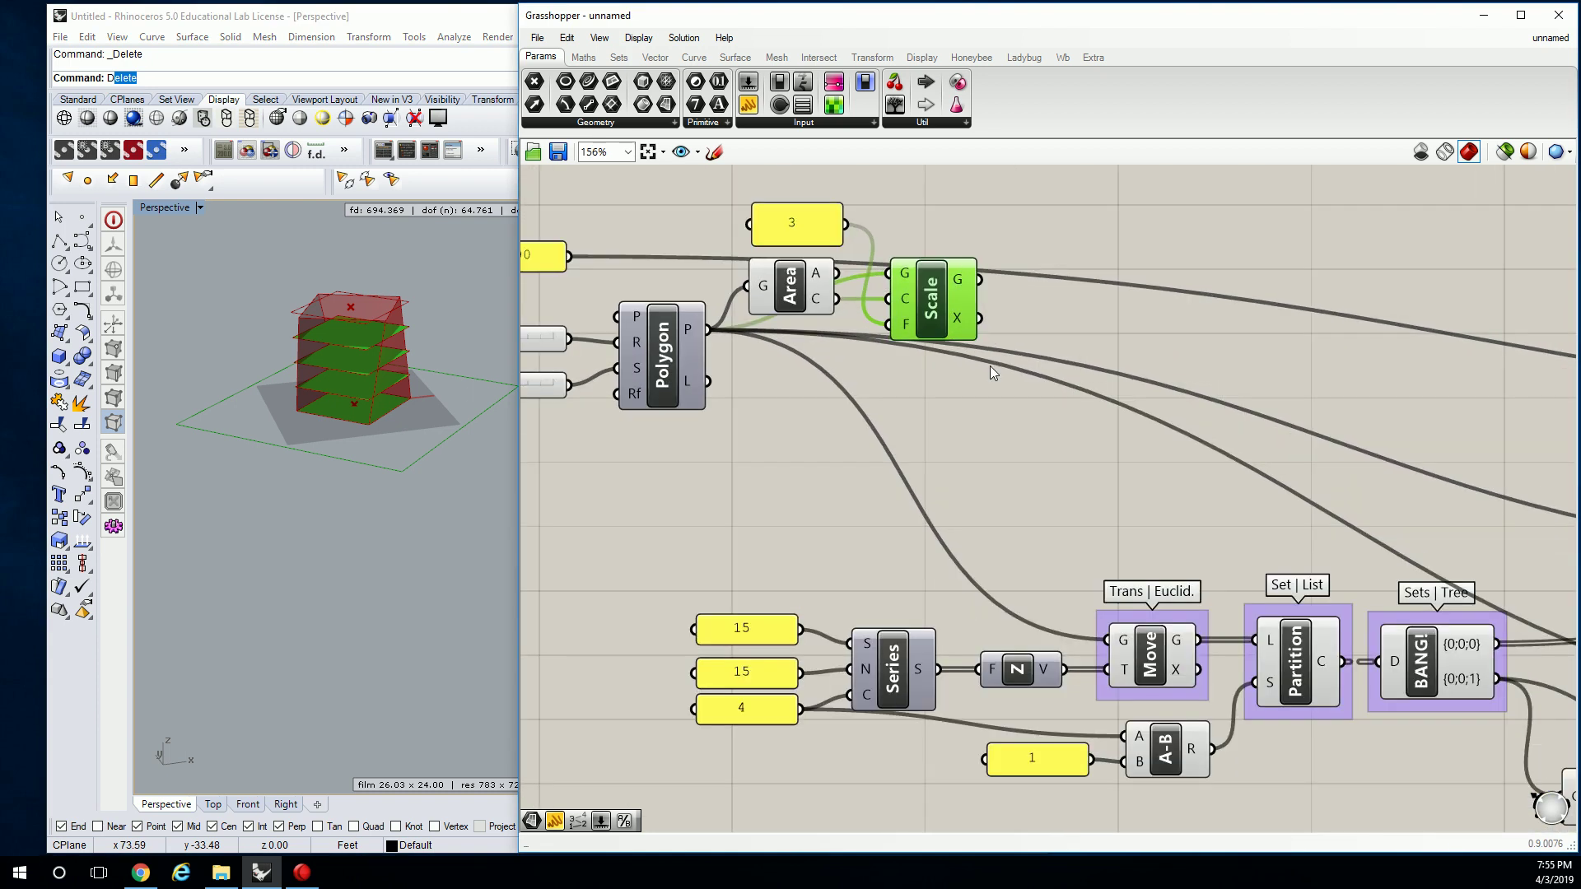
scroll(1051, 422, down, 3)
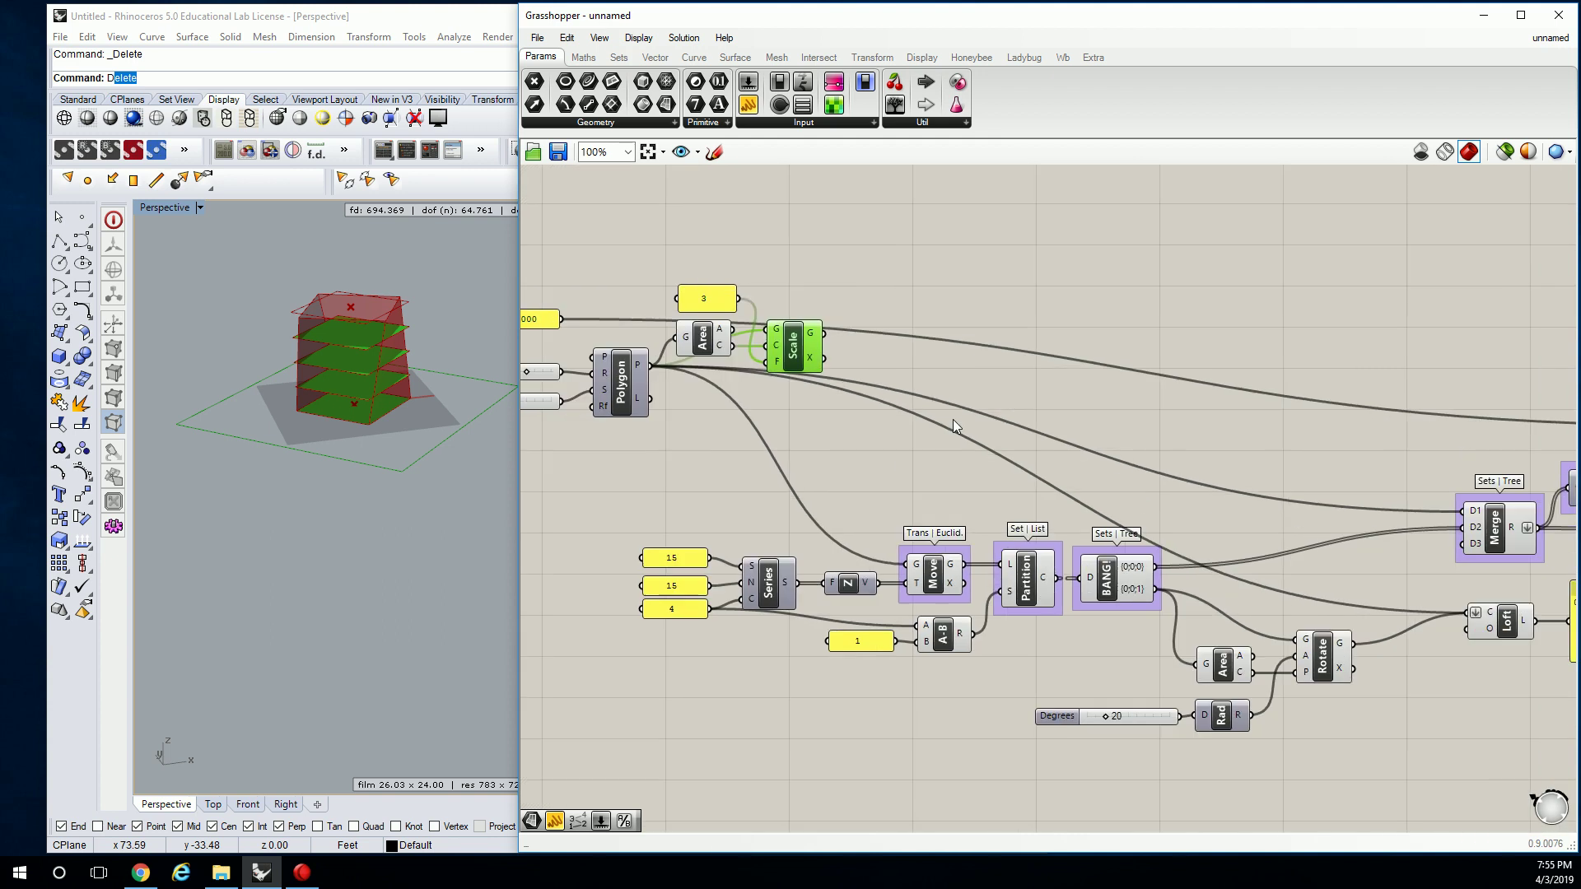
right_drag(947, 413, 690, 383)
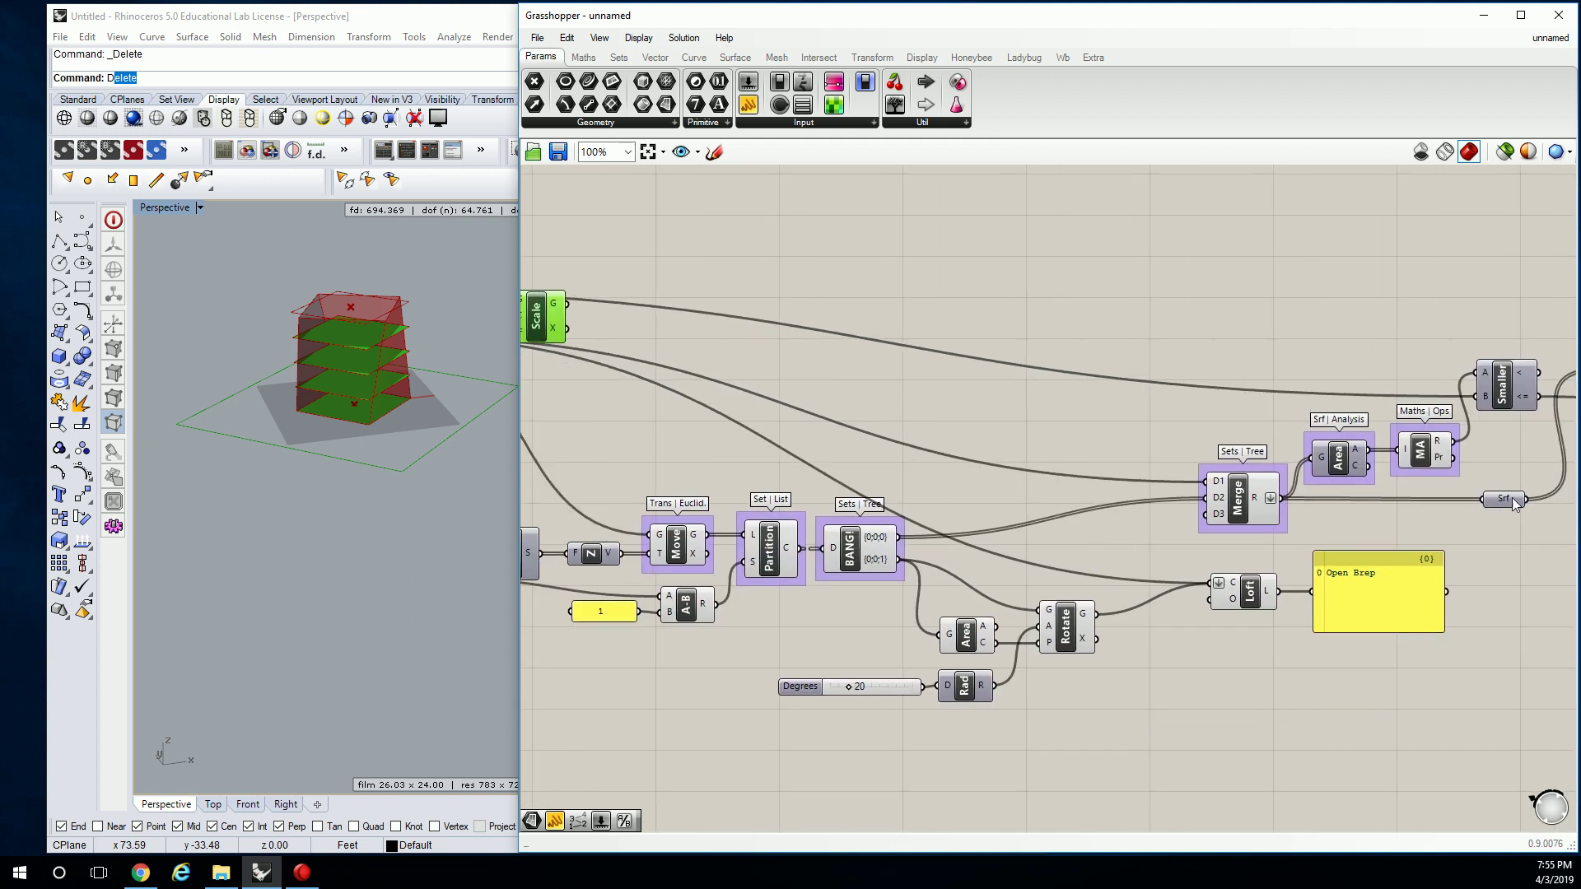
right_drag(870, 411, 1253, 449)
scroll(1133, 389, up, 2)
right_drag(1133, 383, 1073, 378)
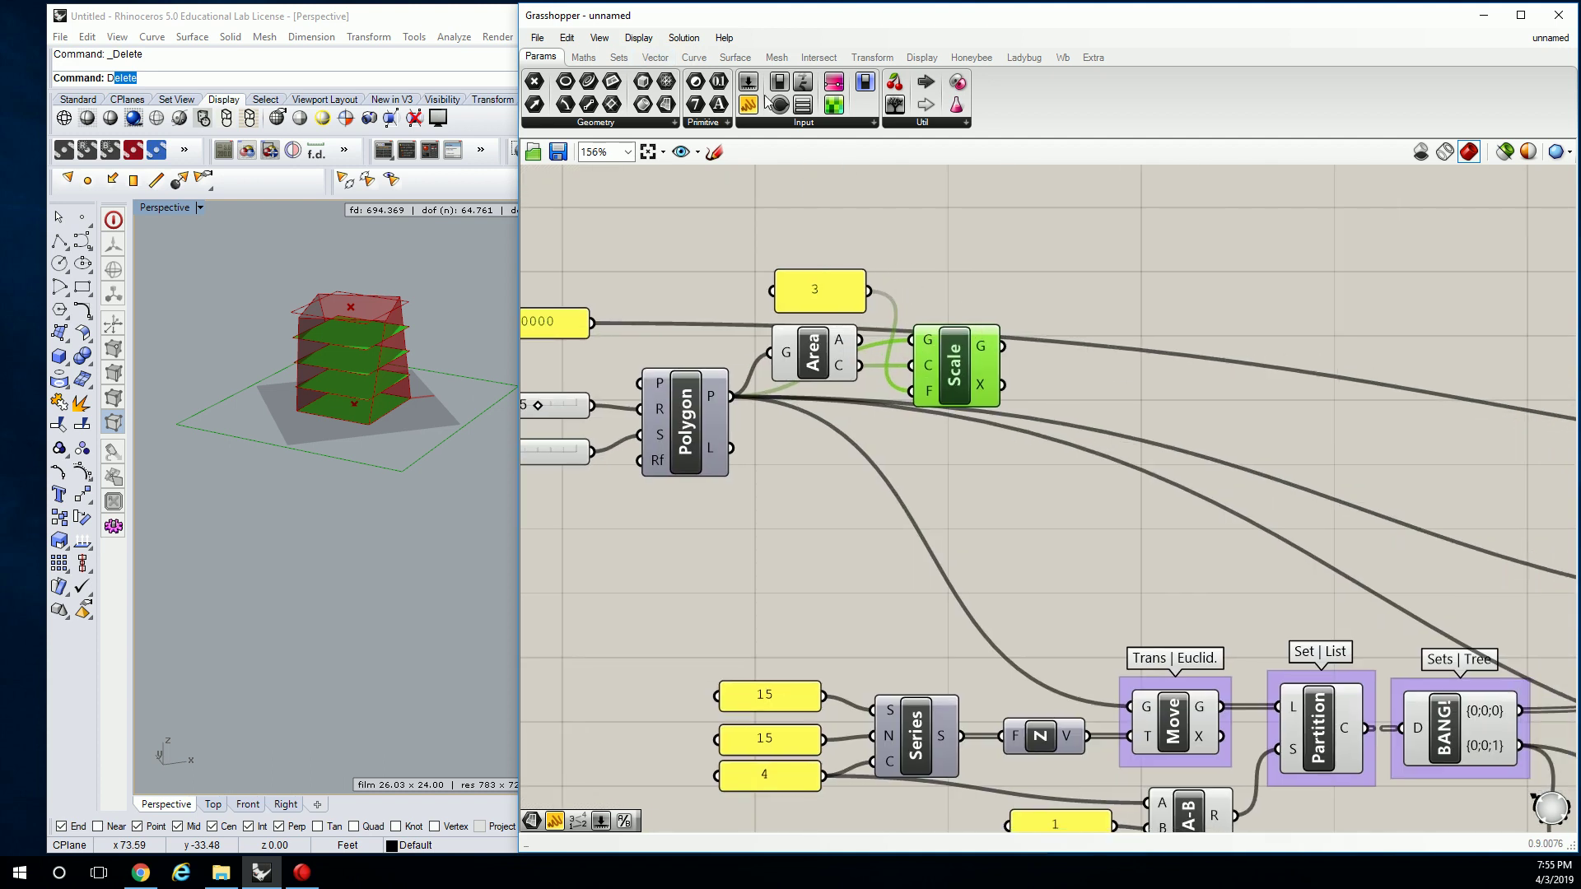
right_drag(1008, 355, 852, 244)
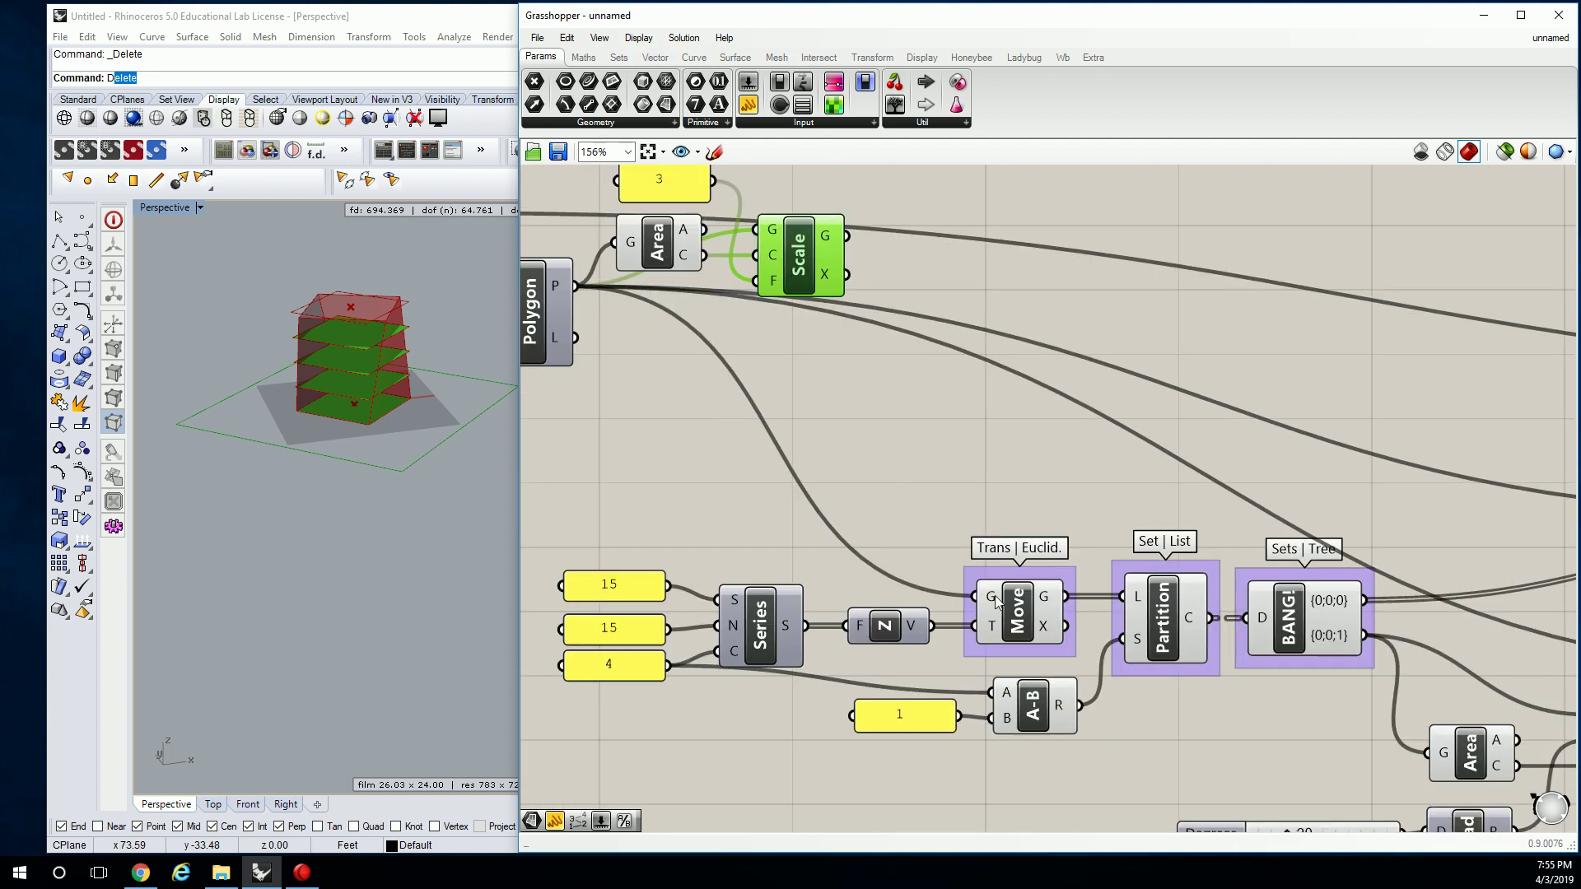
drag(848, 237, 980, 596)
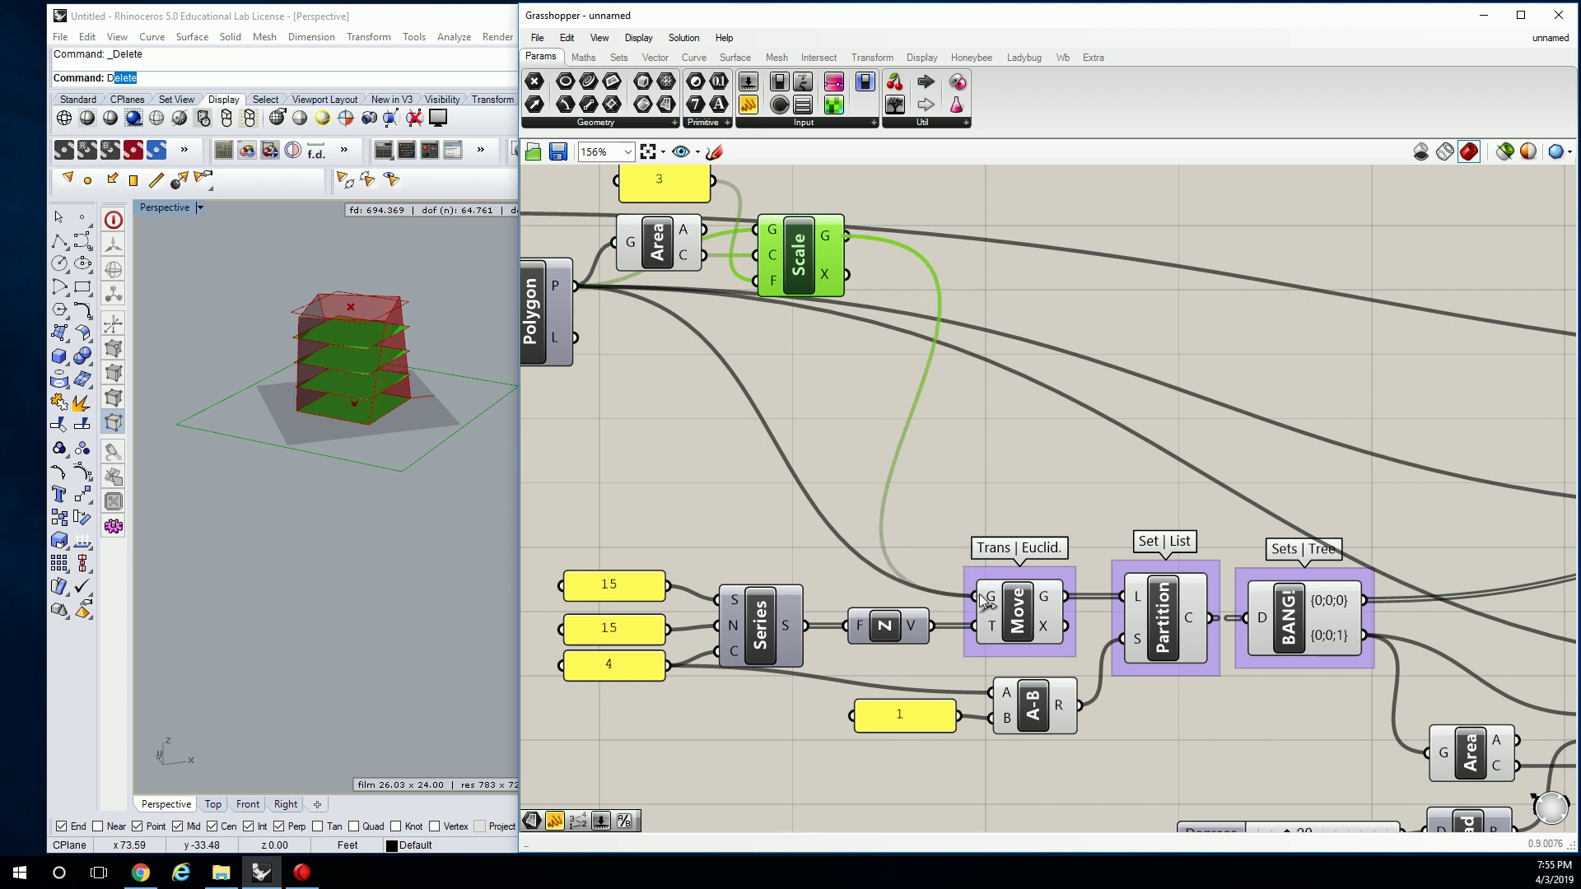
right_drag(474, 338, 423, 374)
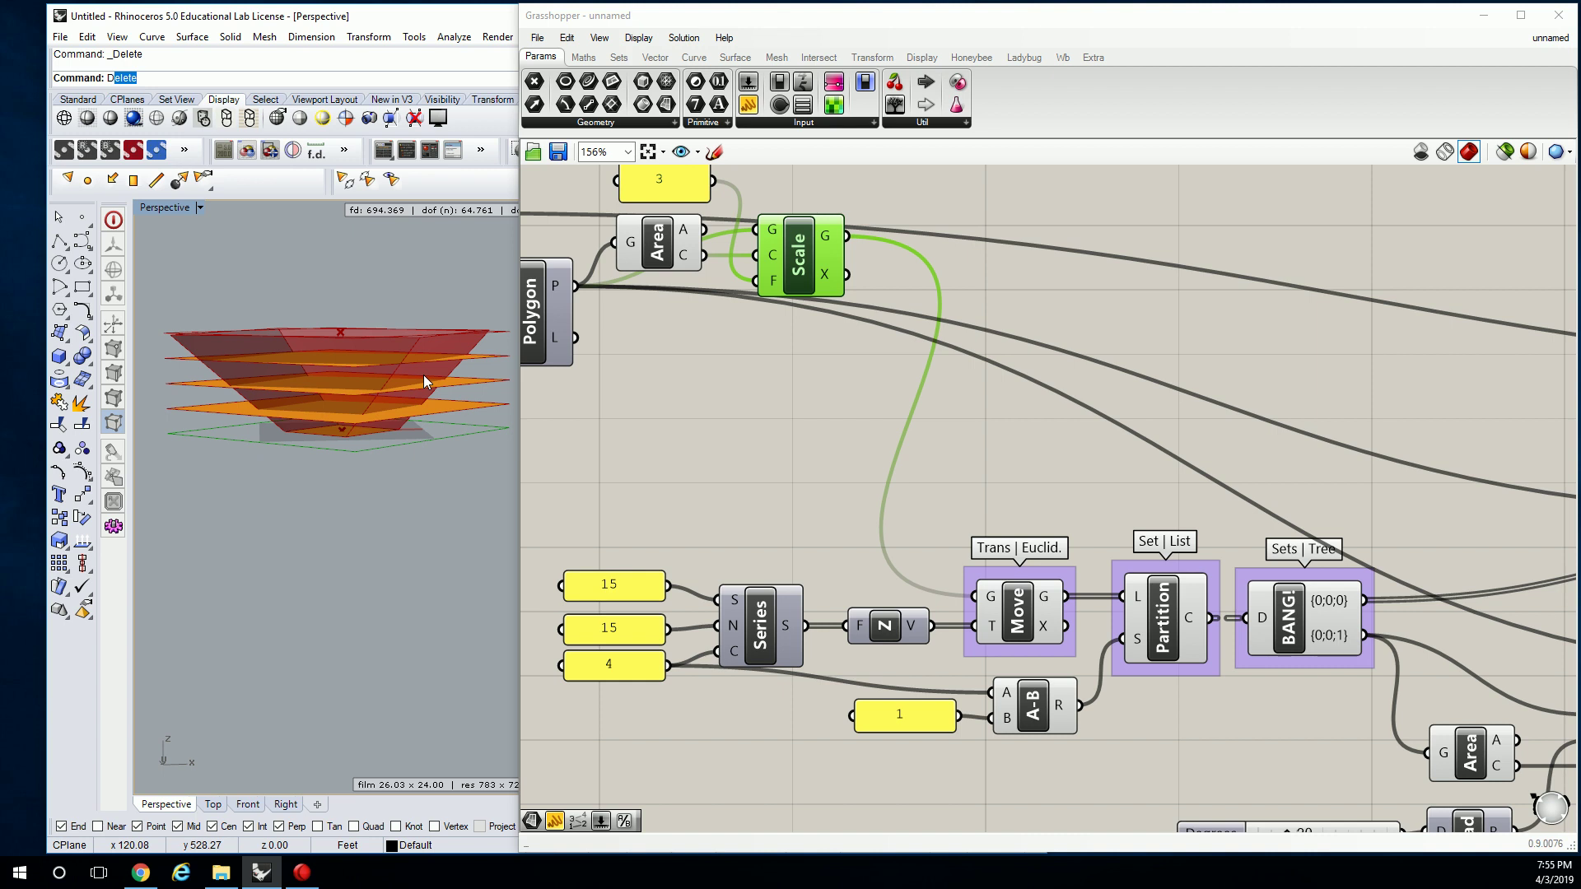
right_drag(1333, 663, 1044, 511)
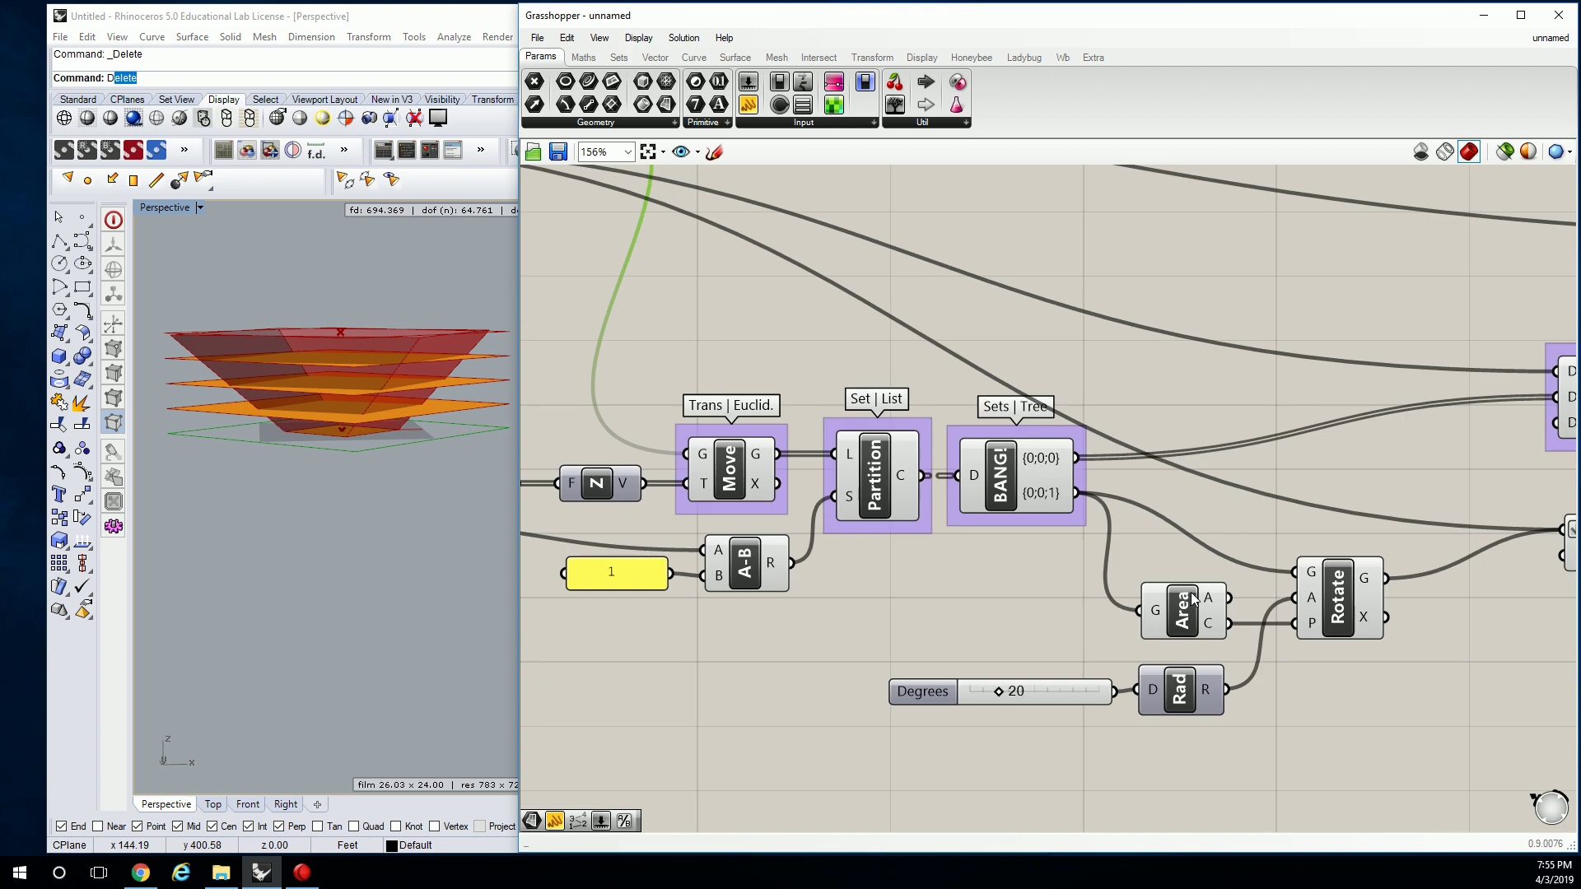
mouse_move(1053, 499)
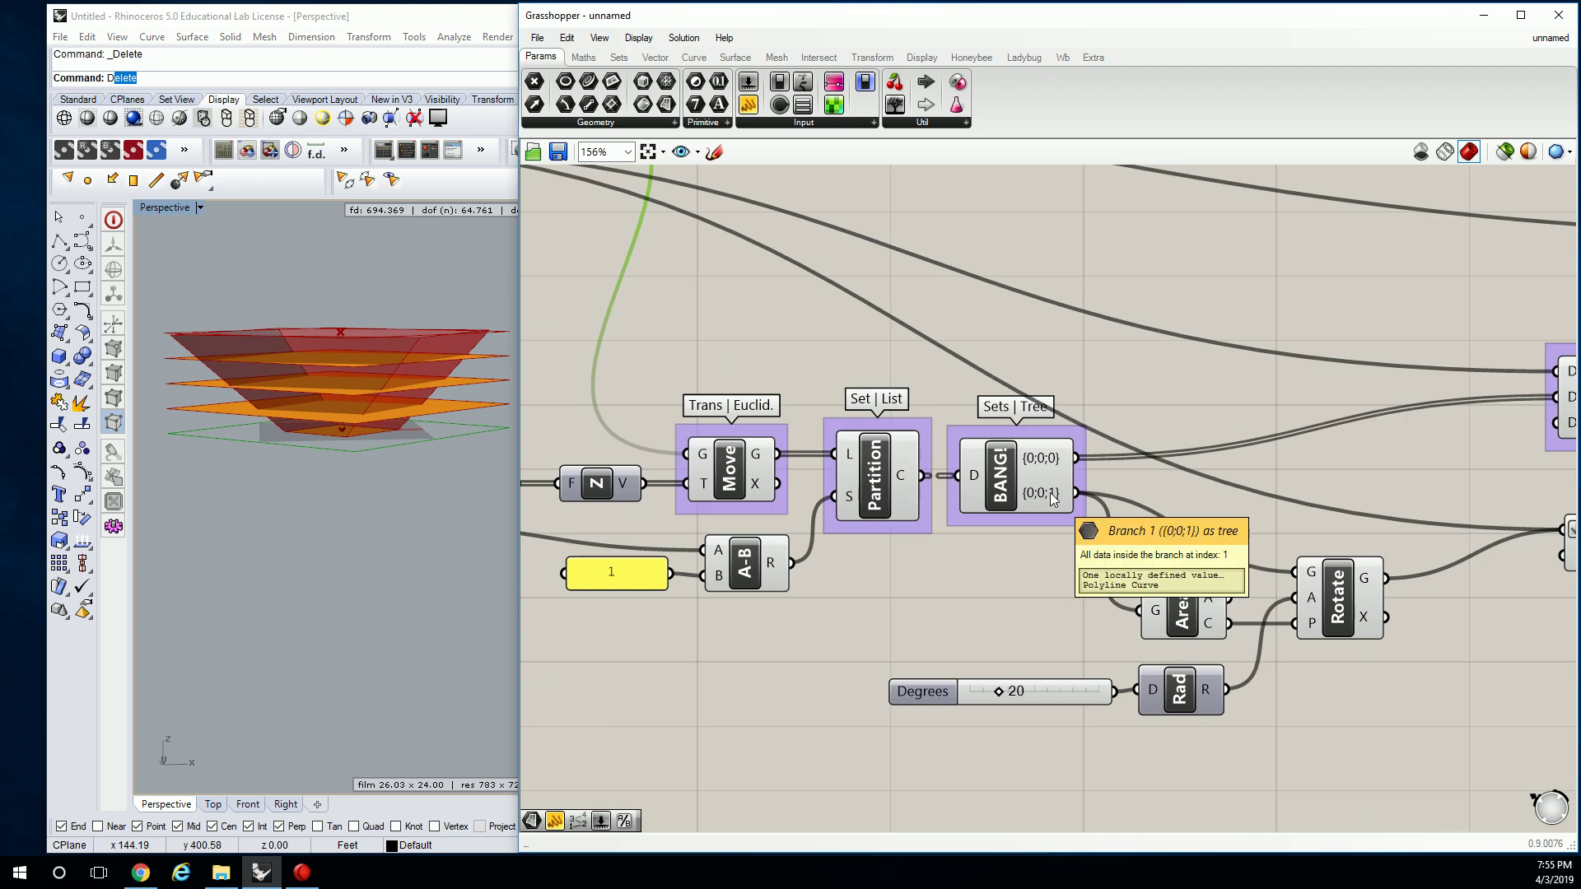
scroll(1053, 499, down, 4)
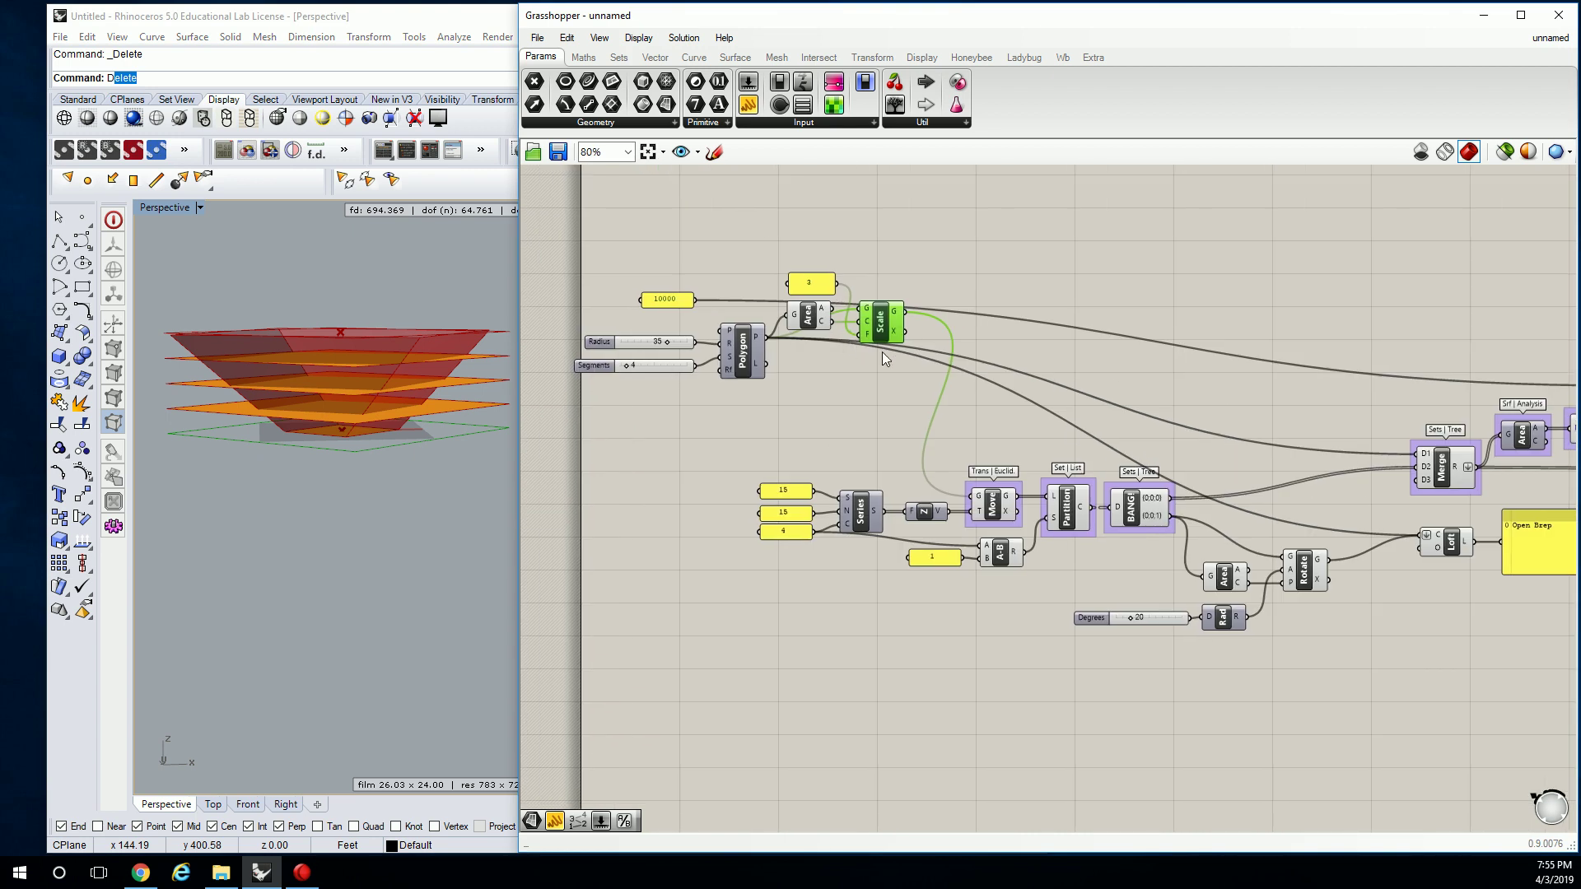
Disconnect the BANG! (Explode Tree) wire from Merge's D2 input, leaving only the base plate shaded
right_drag(888, 393, 923, 407)
right_drag(297, 412, 336, 446)
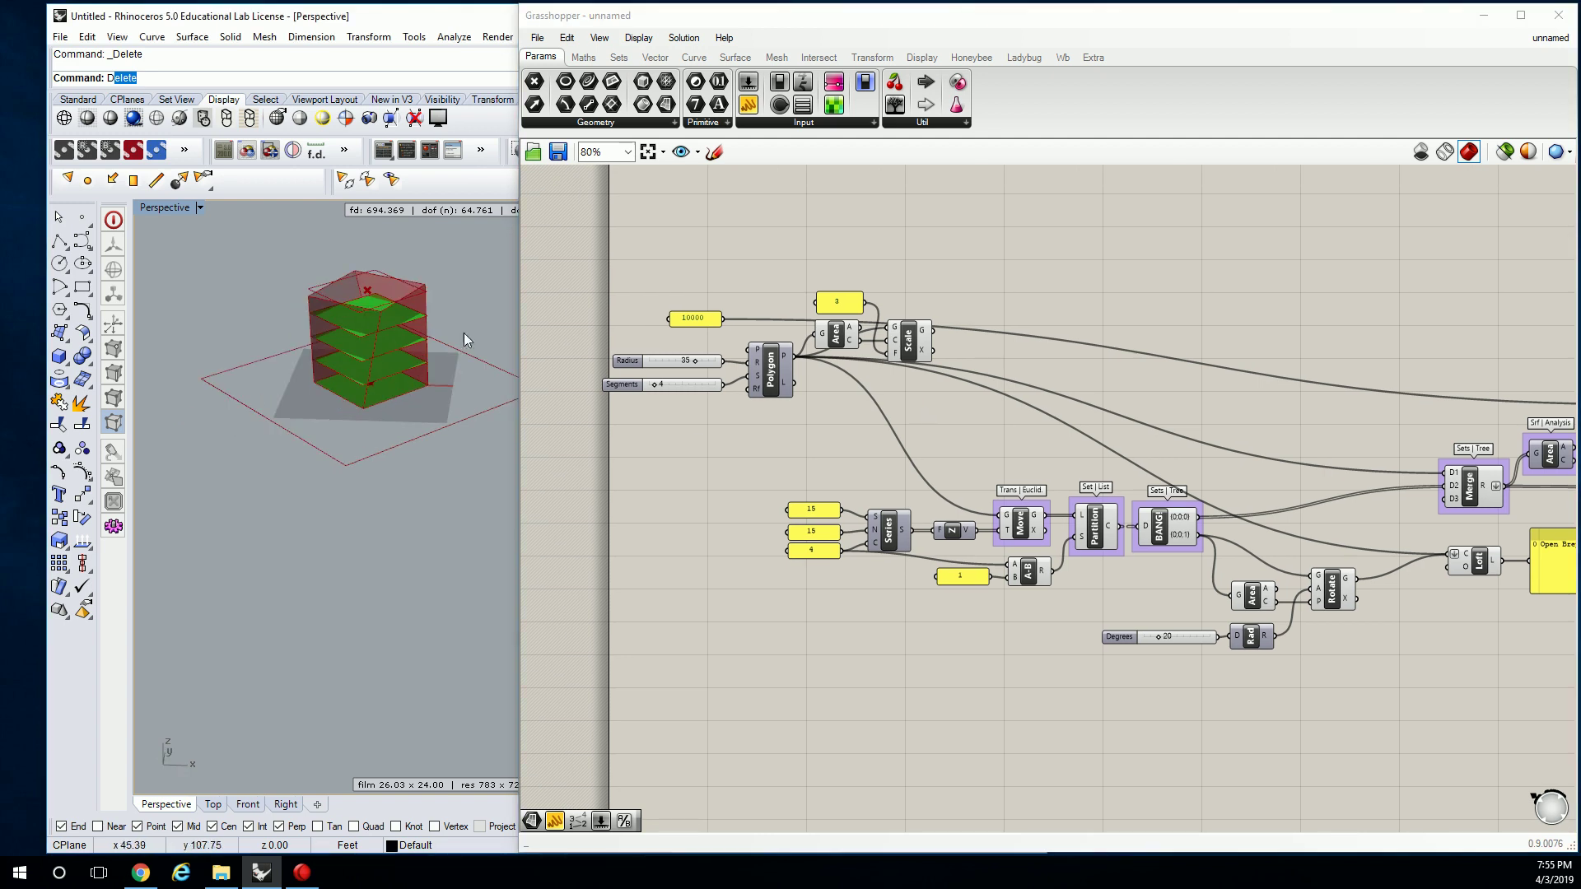
scroll(1044, 491, up, 1)
scroll(1054, 527, up, 1)
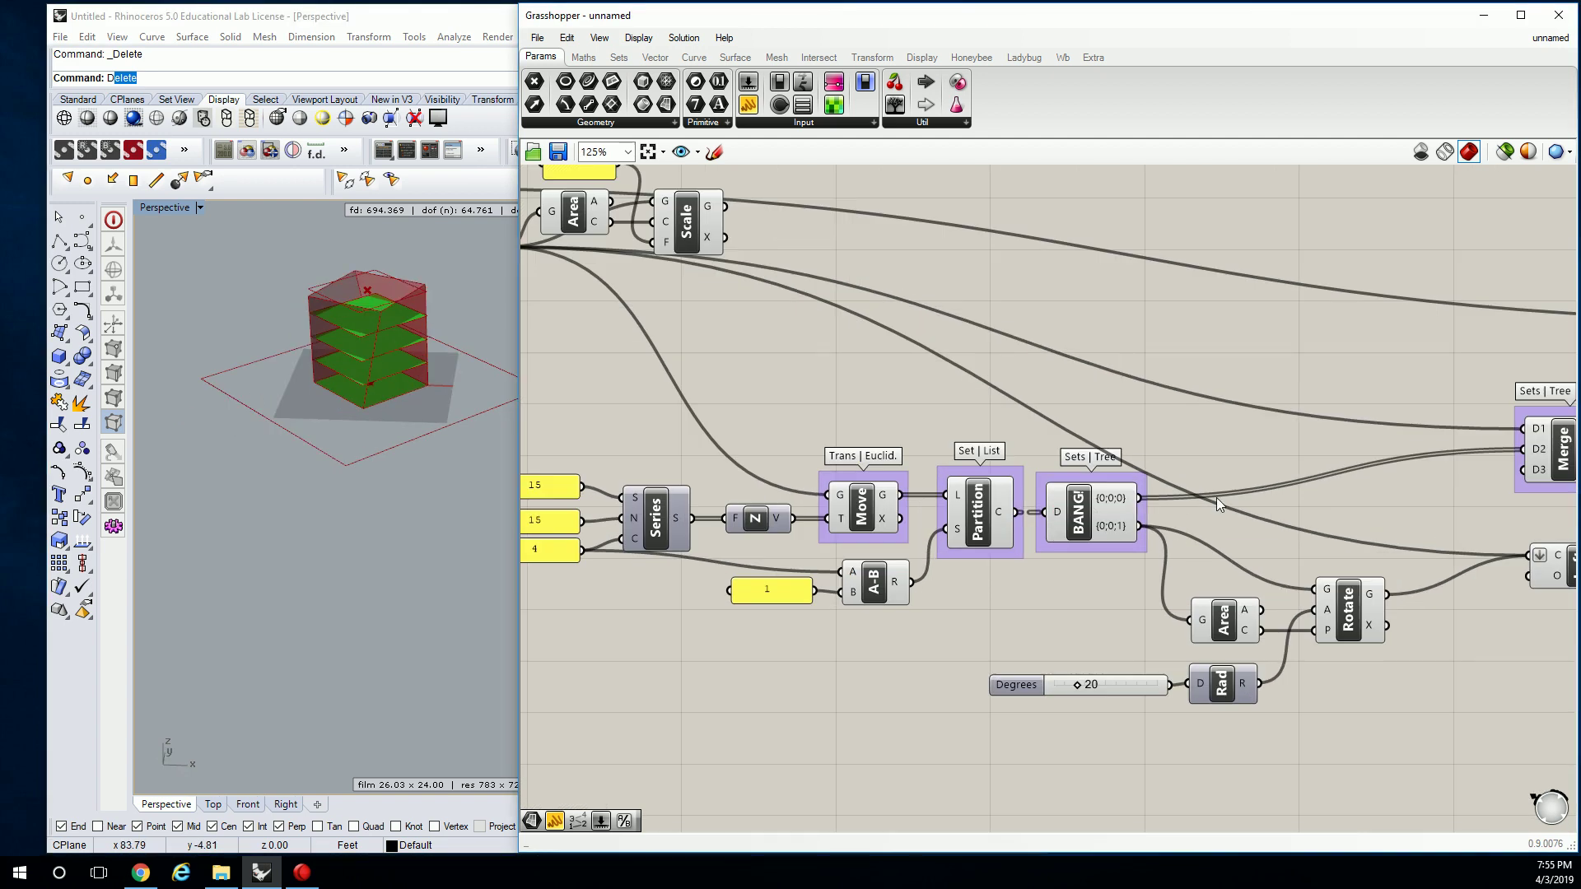
right_drag(1183, 497, 1026, 490)
right_click(1395, 453)
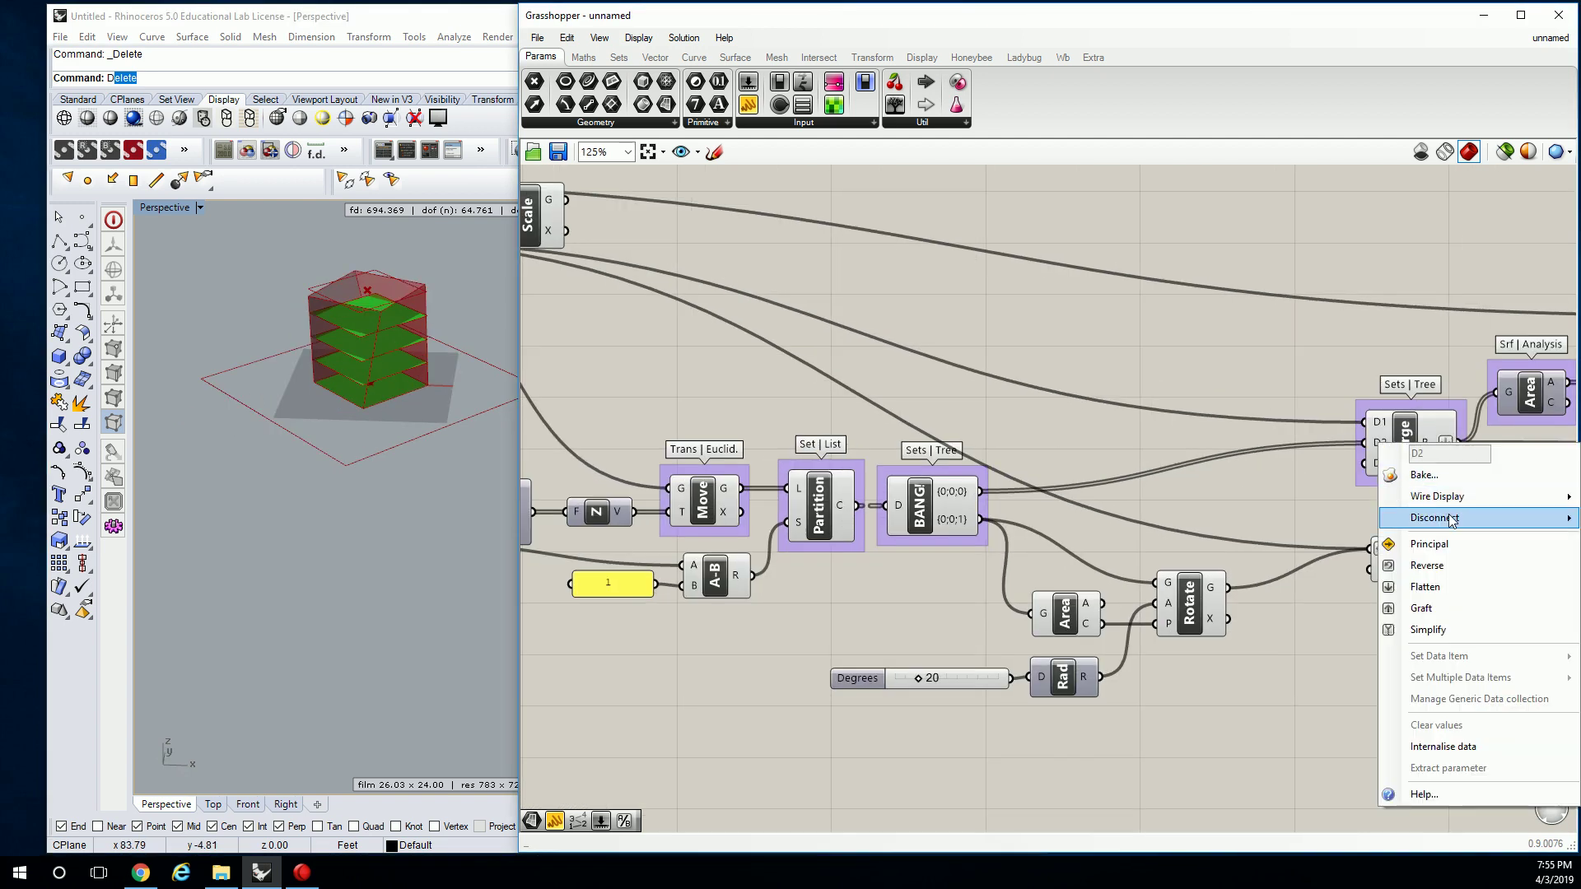
right_drag(1182, 441, 812, 308)
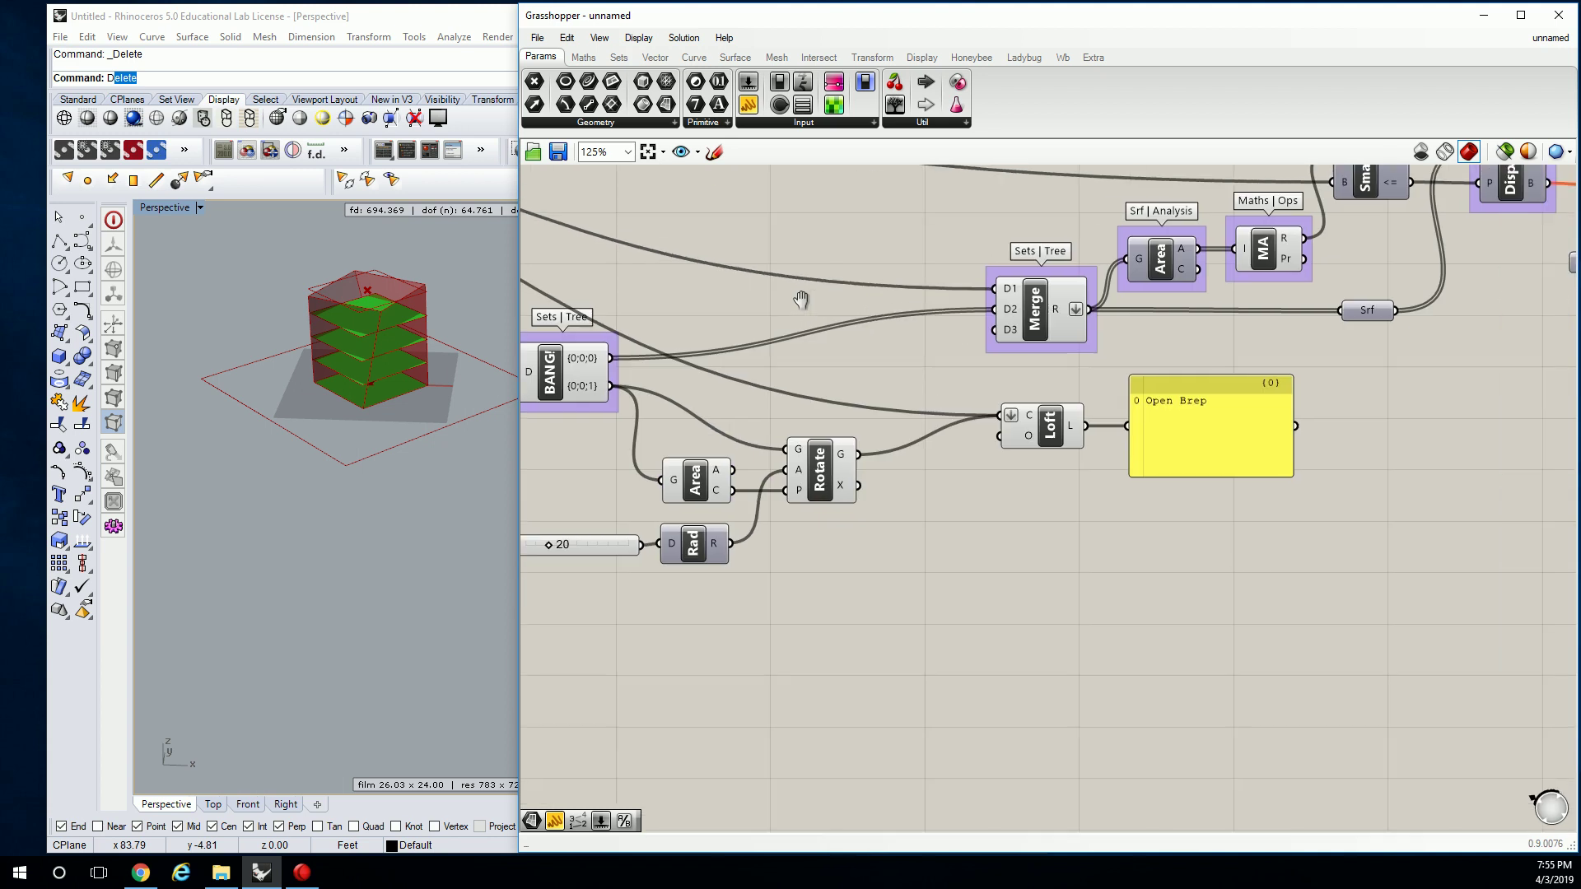
right_click(1013, 313)
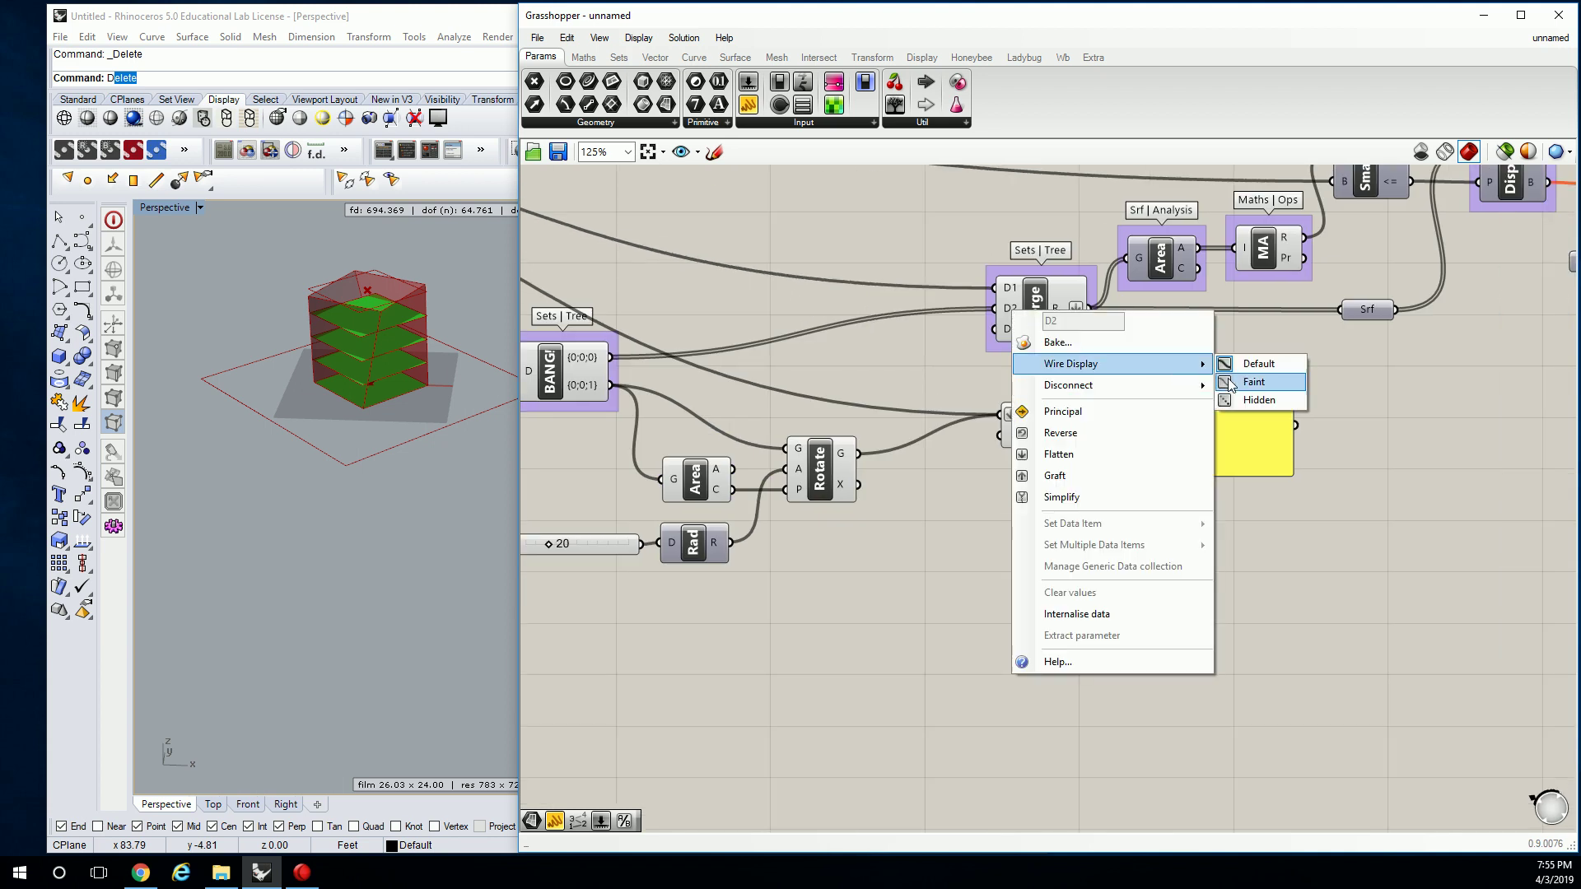
mouse_move(1186, 385)
click(1241, 394)
scroll(909, 322, down, 1)
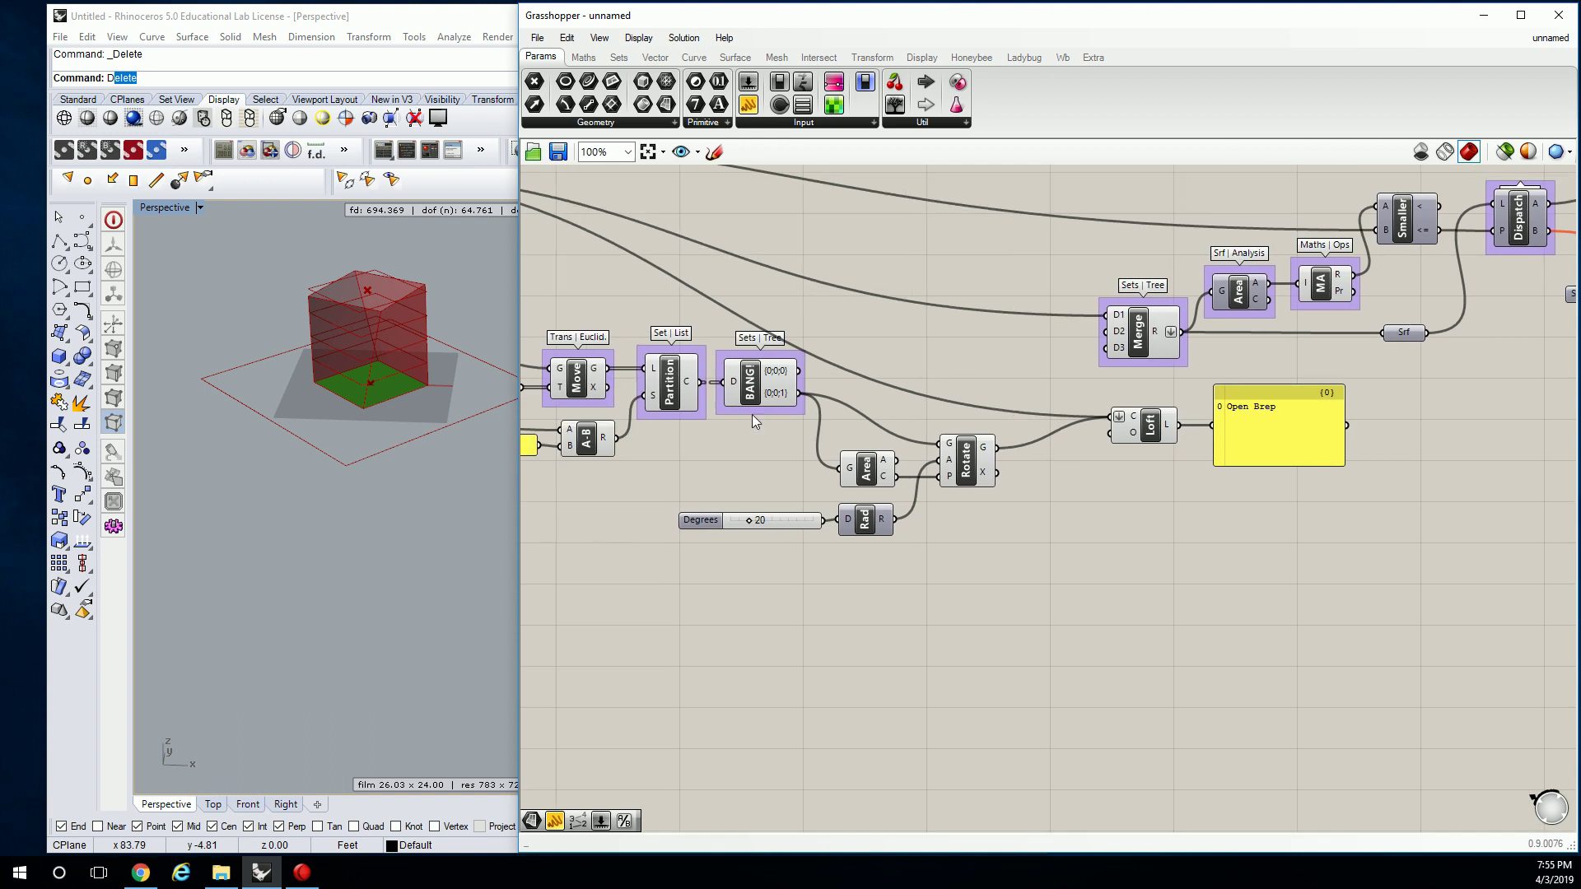
right_drag(910, 344, 1078, 383)
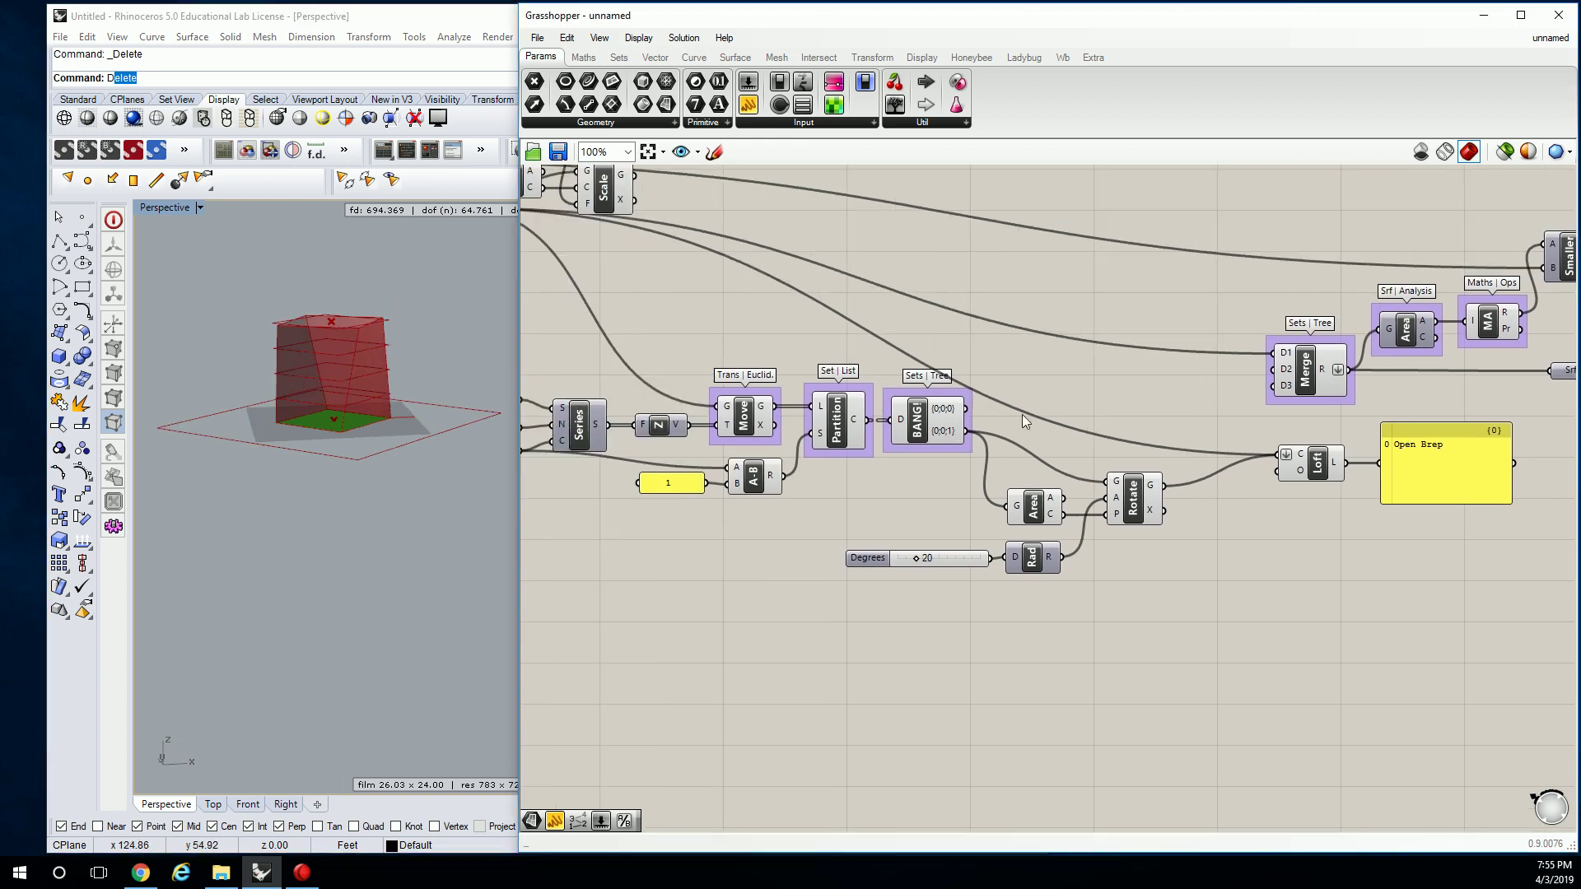
click(918, 418)
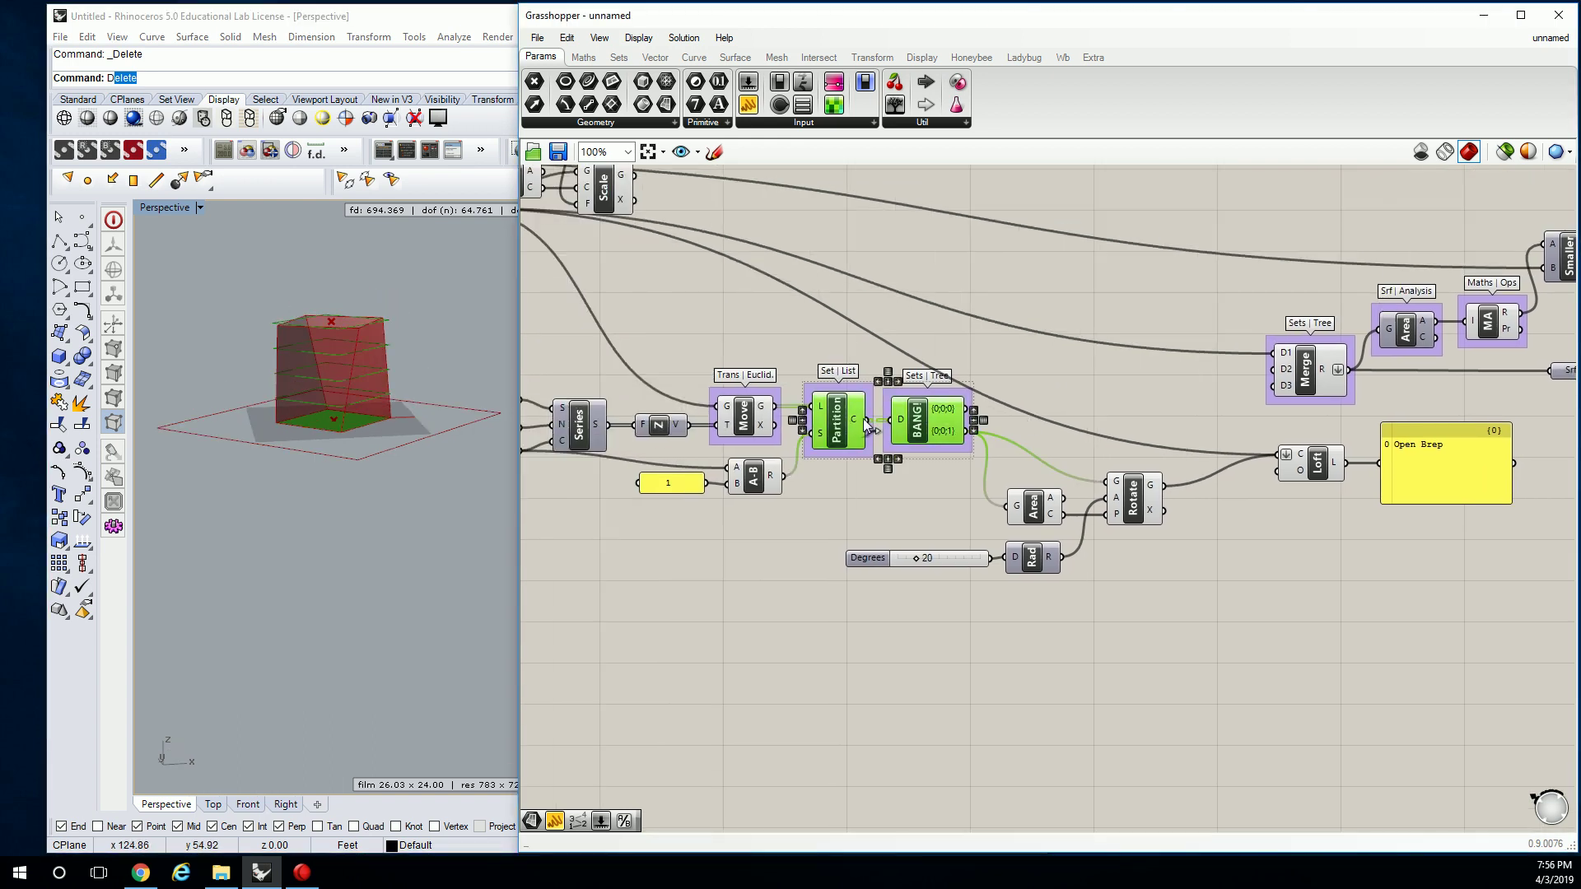
click(1018, 372)
click(922, 420)
middle_click(924, 422)
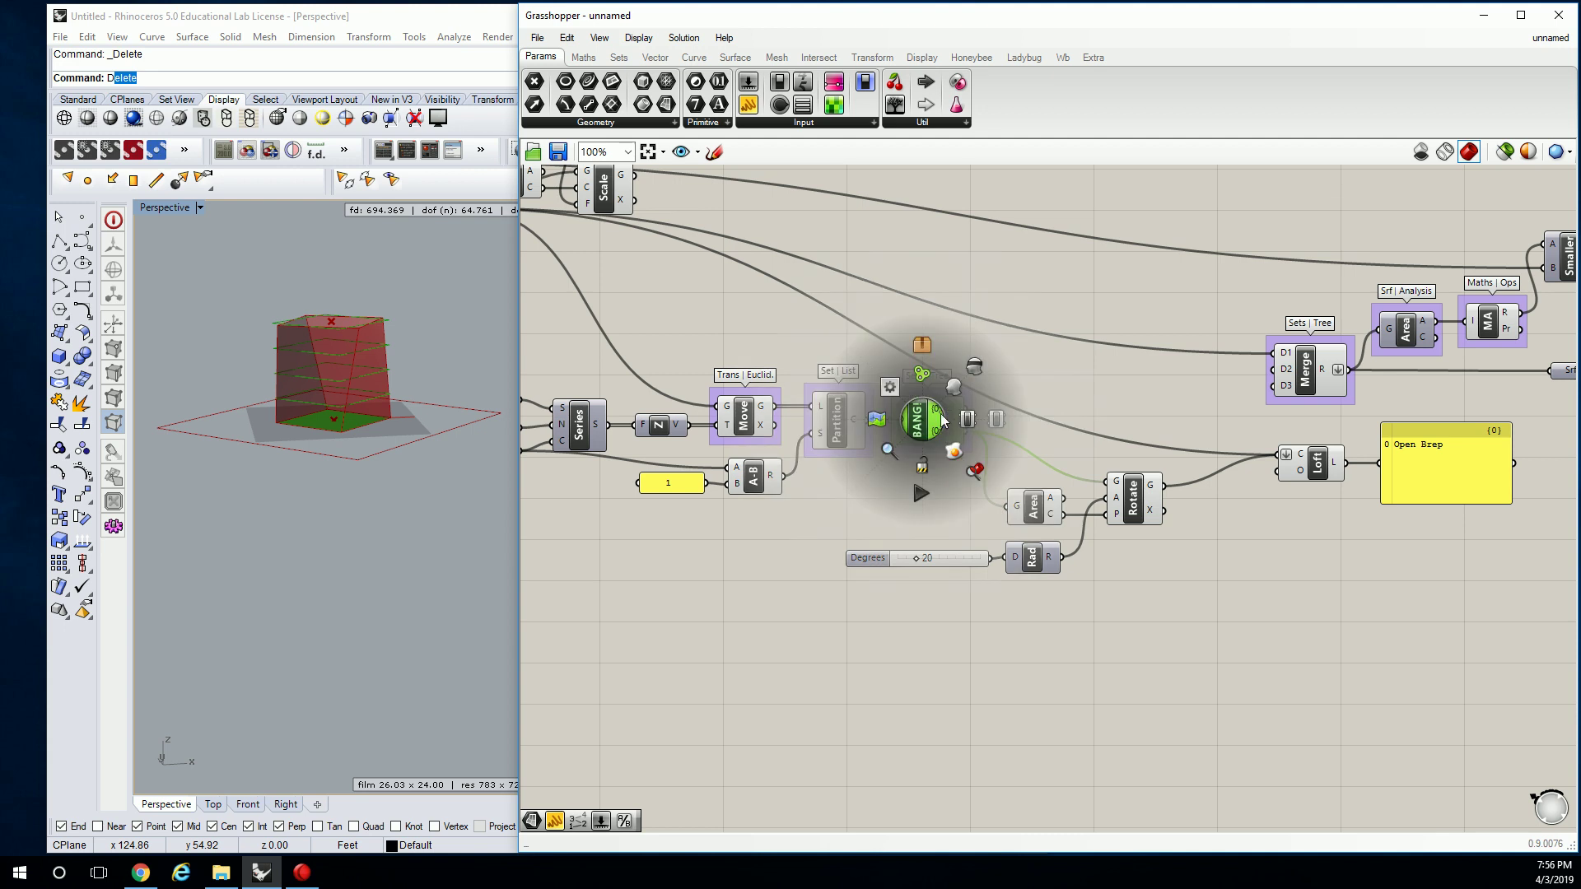
click(842, 409)
middle_click(840, 418)
click(745, 417)
middle_click(747, 419)
right_drag(789, 366, 912, 382)
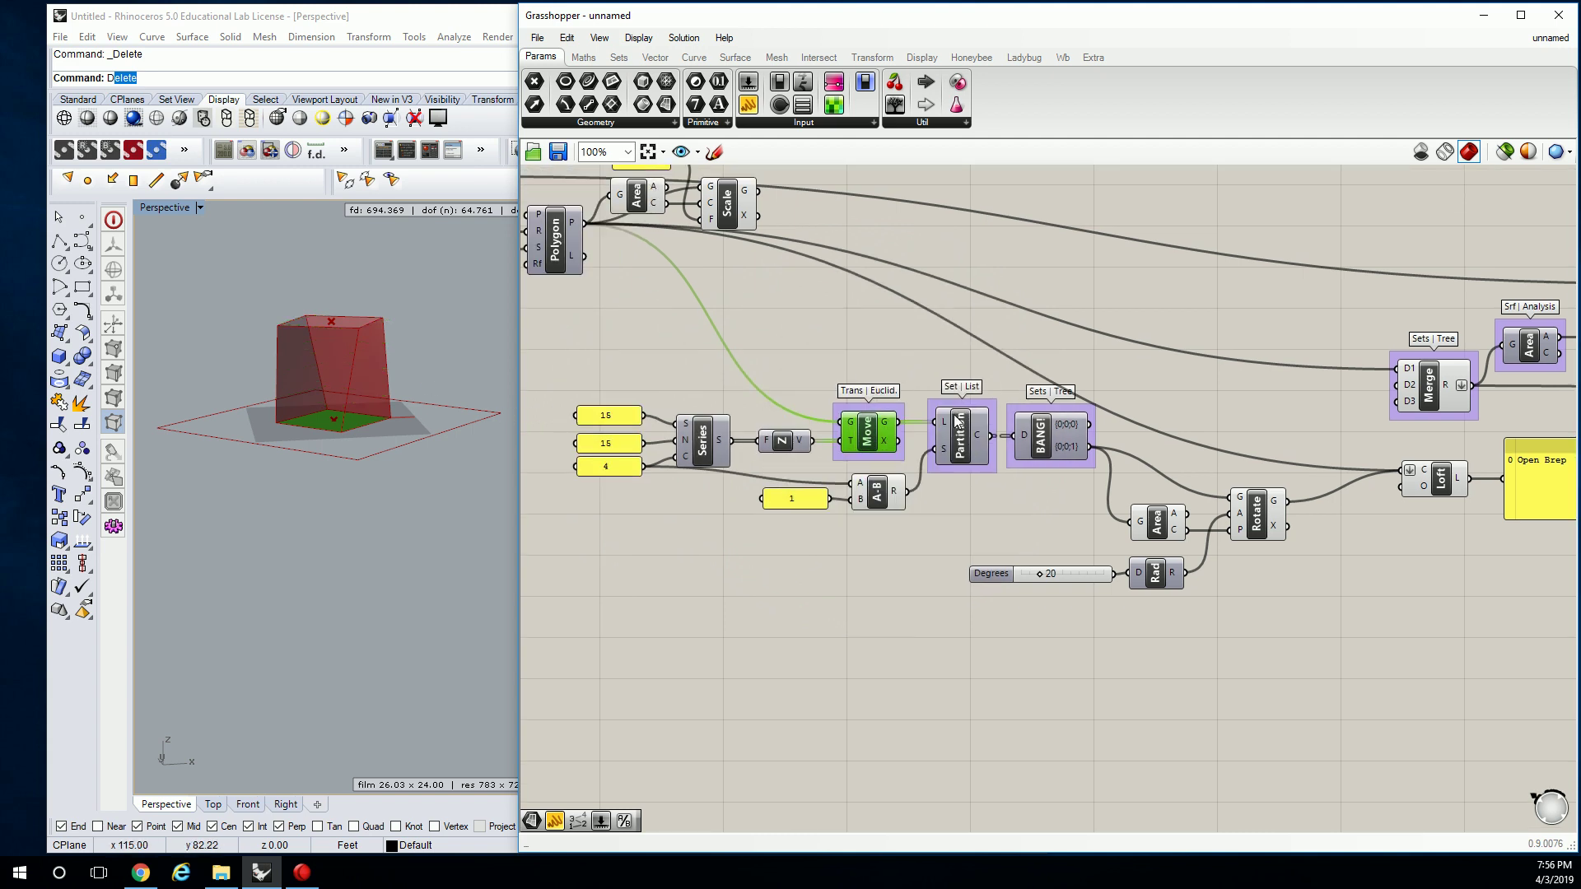
scroll(701, 434, up, 1)
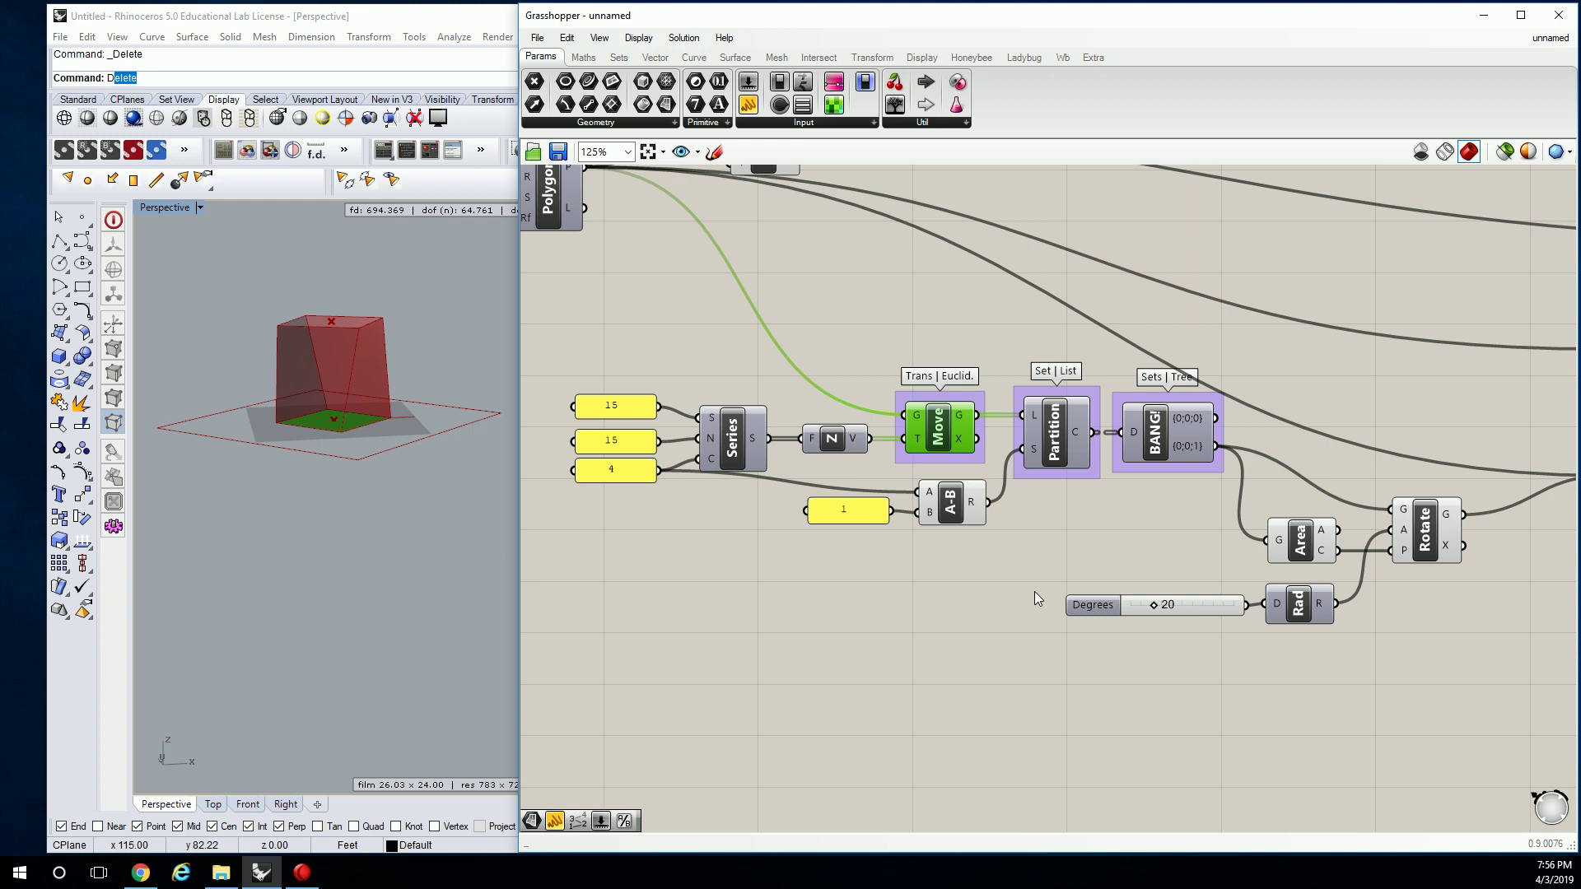
Delete the Series component, restore it with Ctrl+Z, and nudge it slightly down-right
click(746, 431)
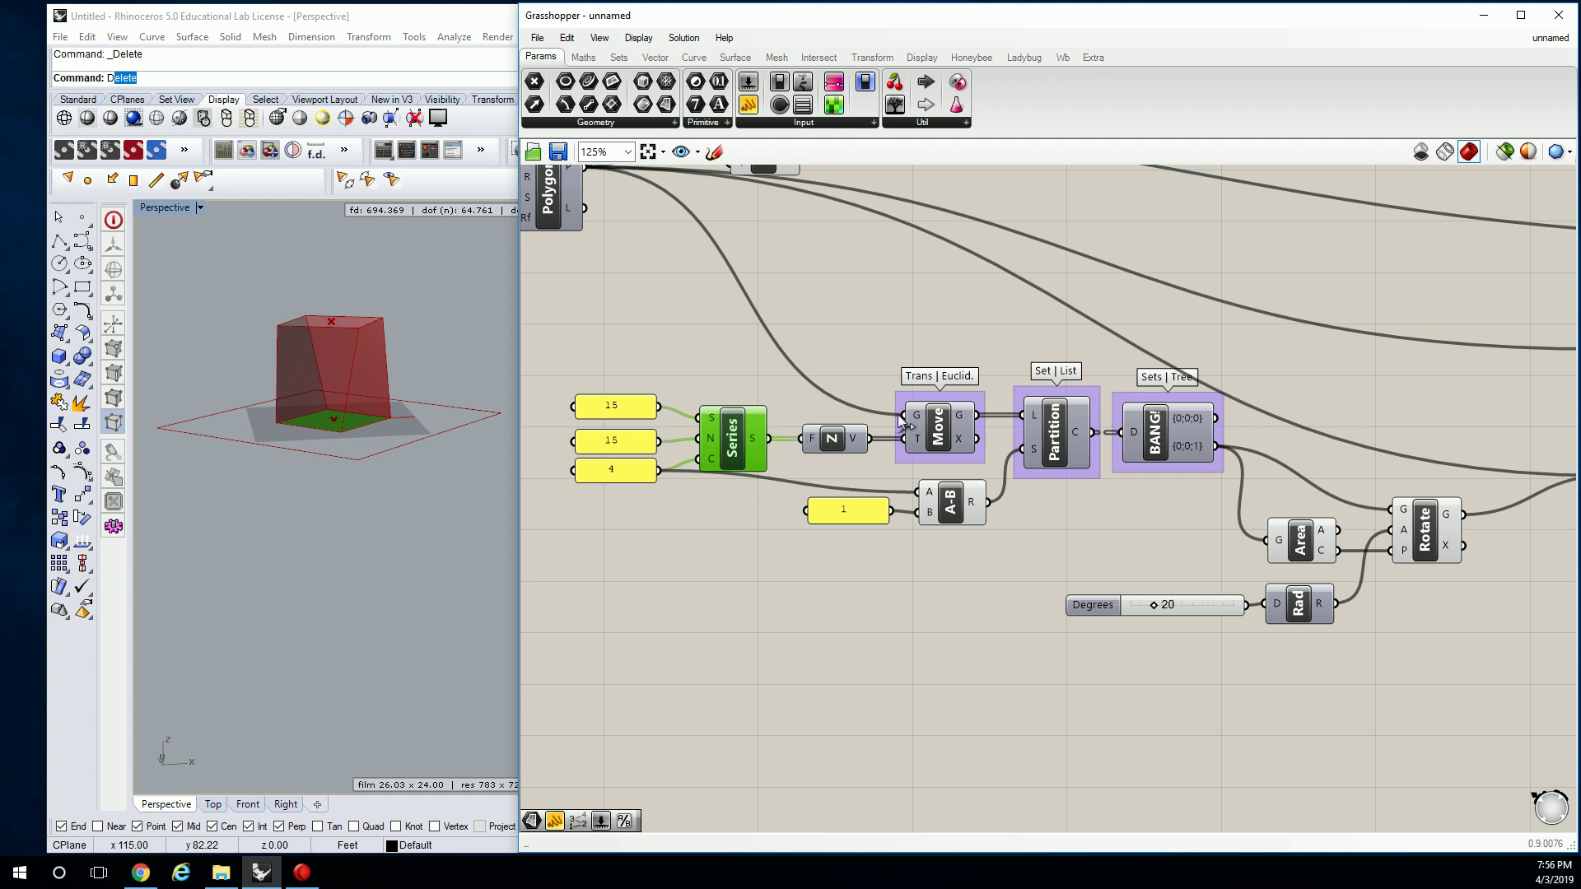
right_drag(696, 308, 815, 326)
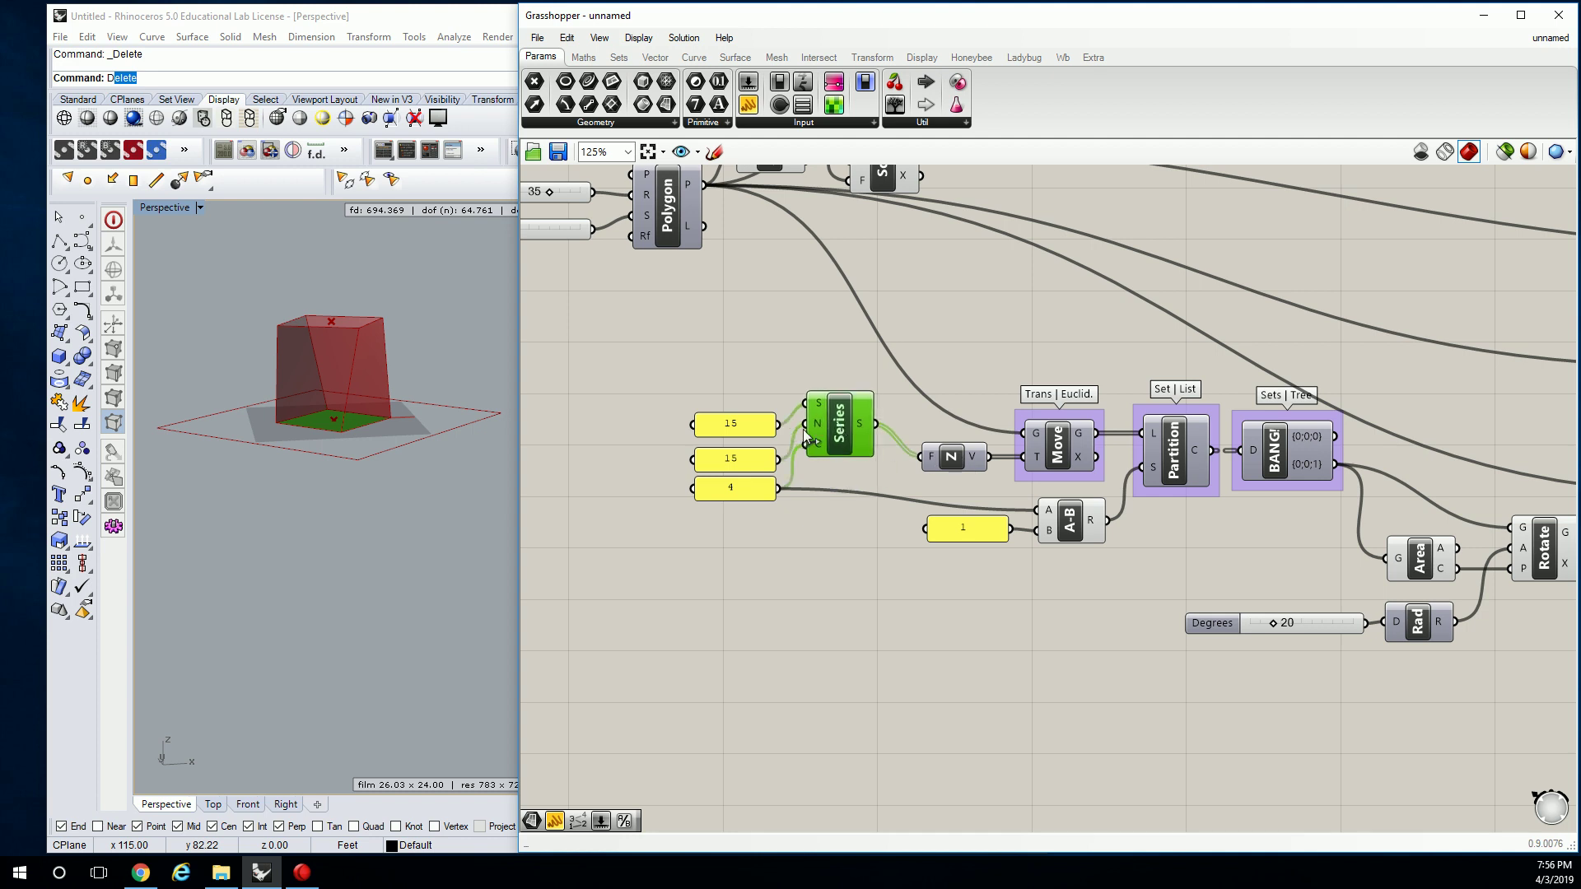
key(Delete)
key(ctrl+z)
drag(843, 424, 860, 456)
Move the three sliders, Series and Z together up and to the left of Z's old spot
drag(998, 407, 688, 507)
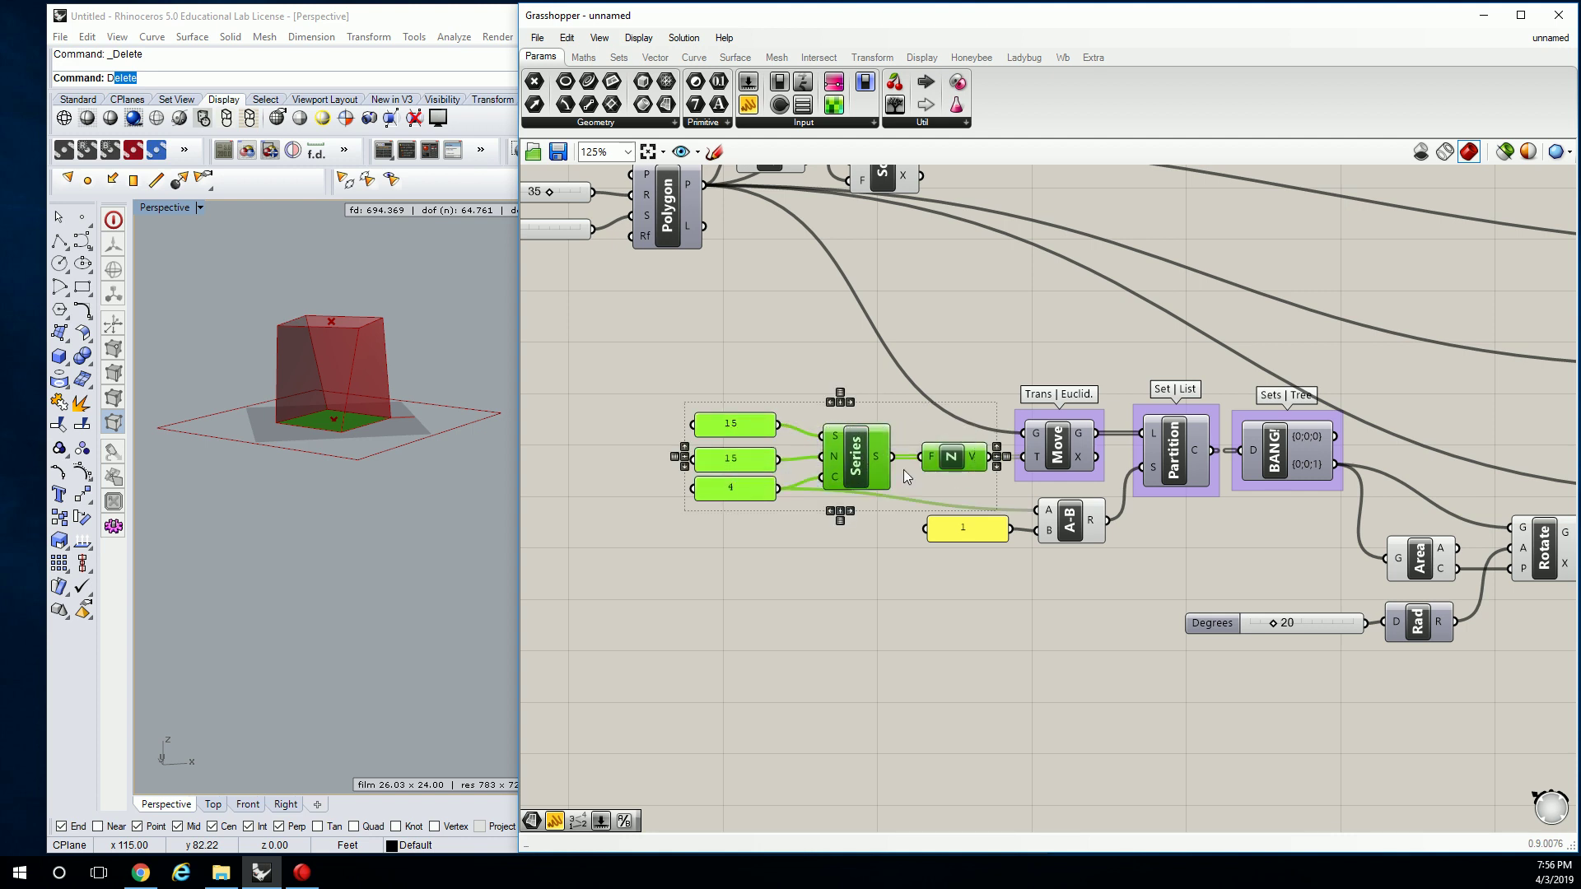
mouse_move(952, 461)
mouse_down()
mouse_move(765, 393)
mouse_move(967, 450)
mouse_up()
click(765, 393)
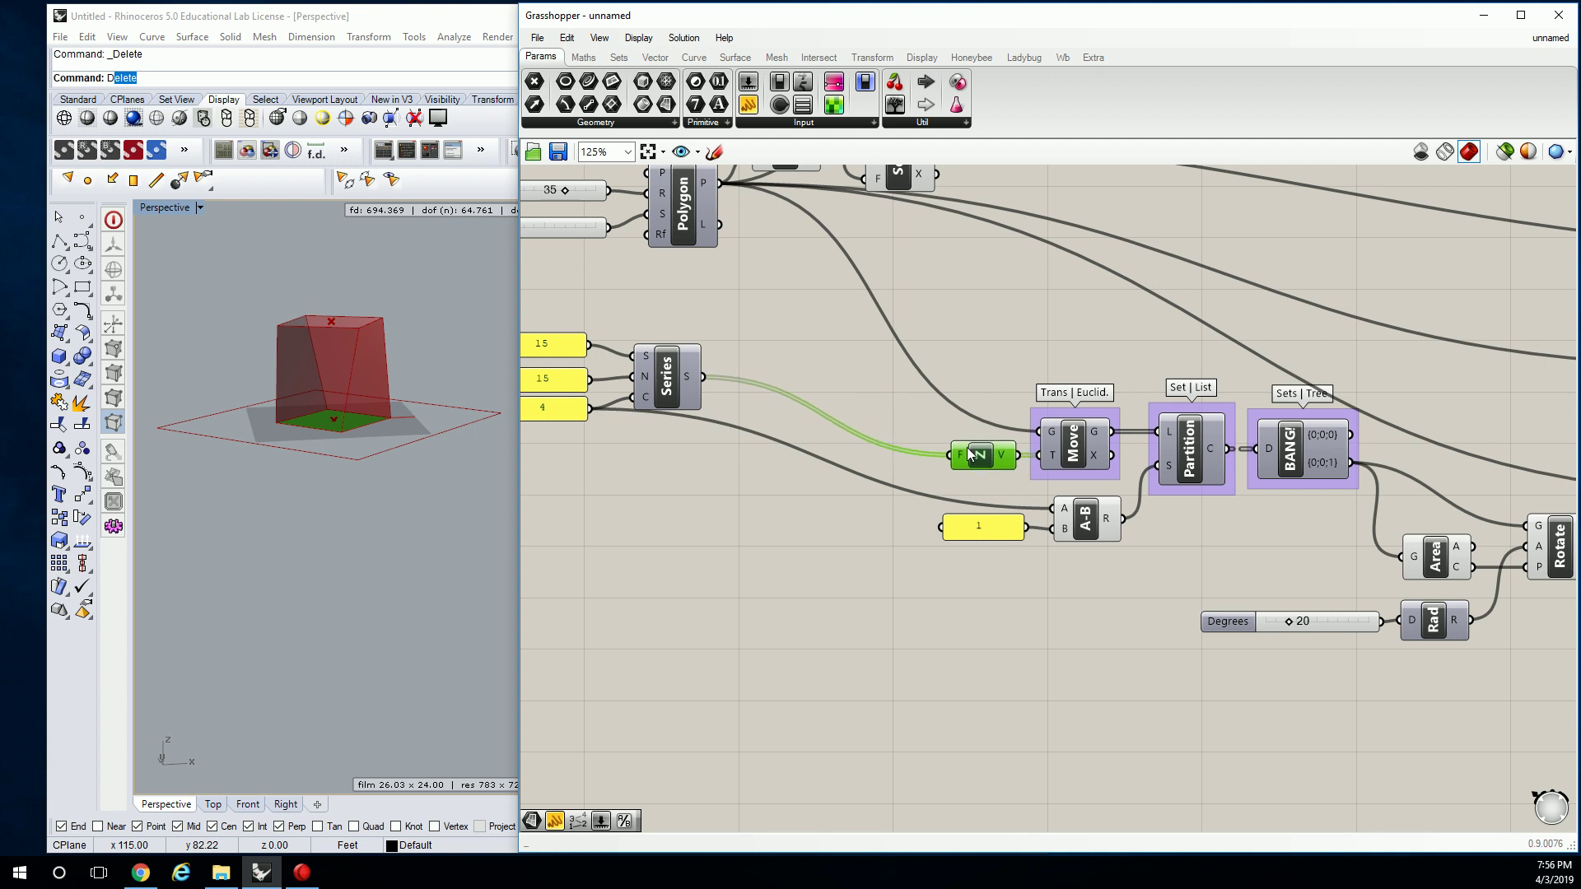
click(877, 429)
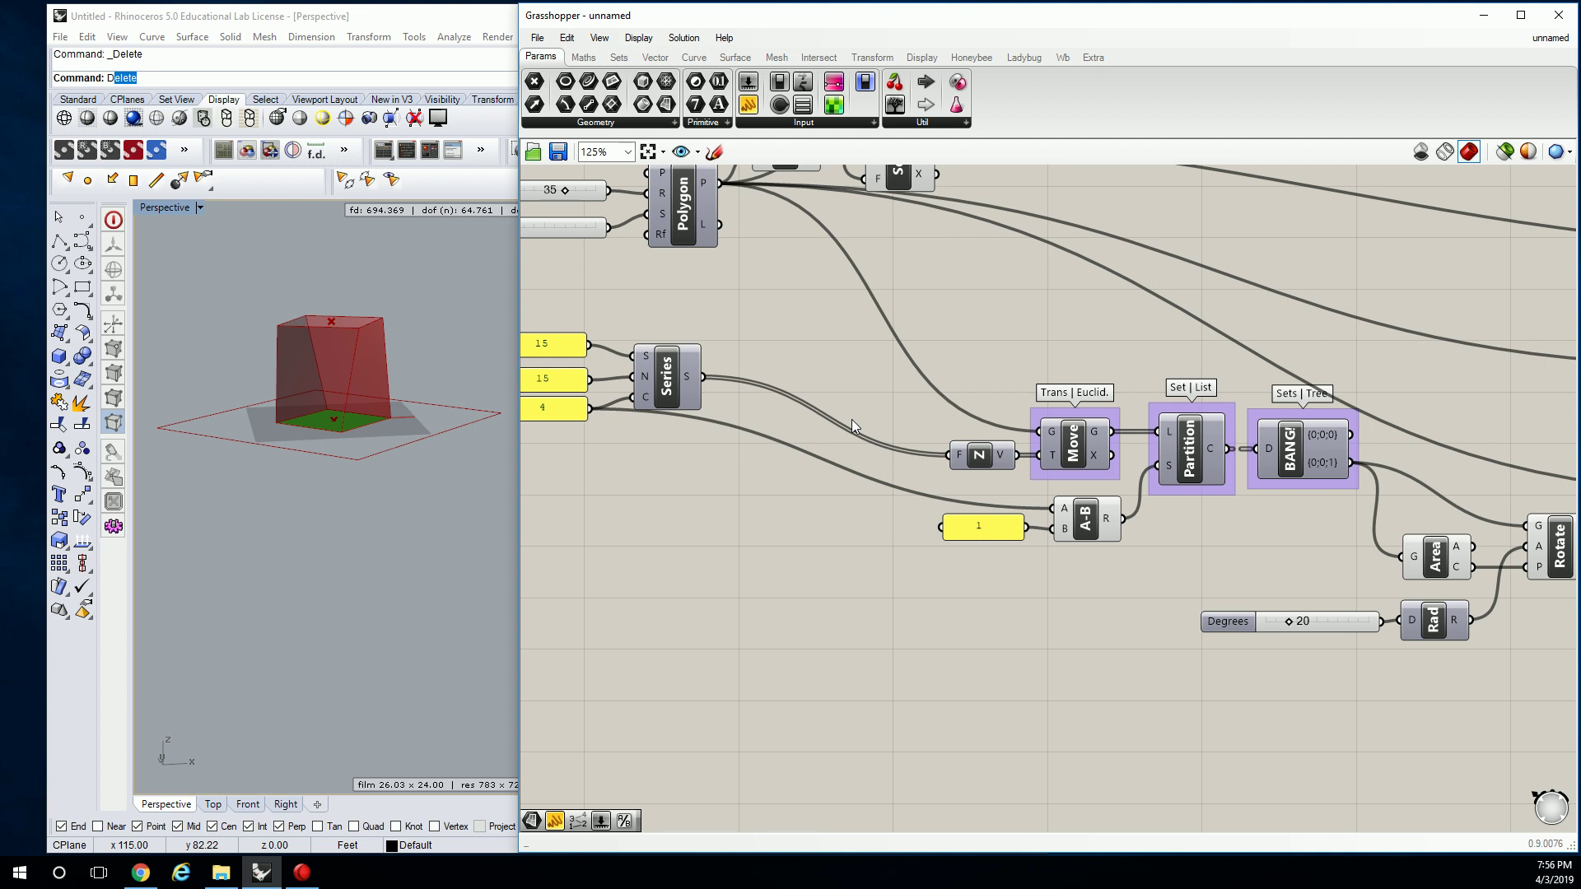
right_drag(852, 418, 889, 438)
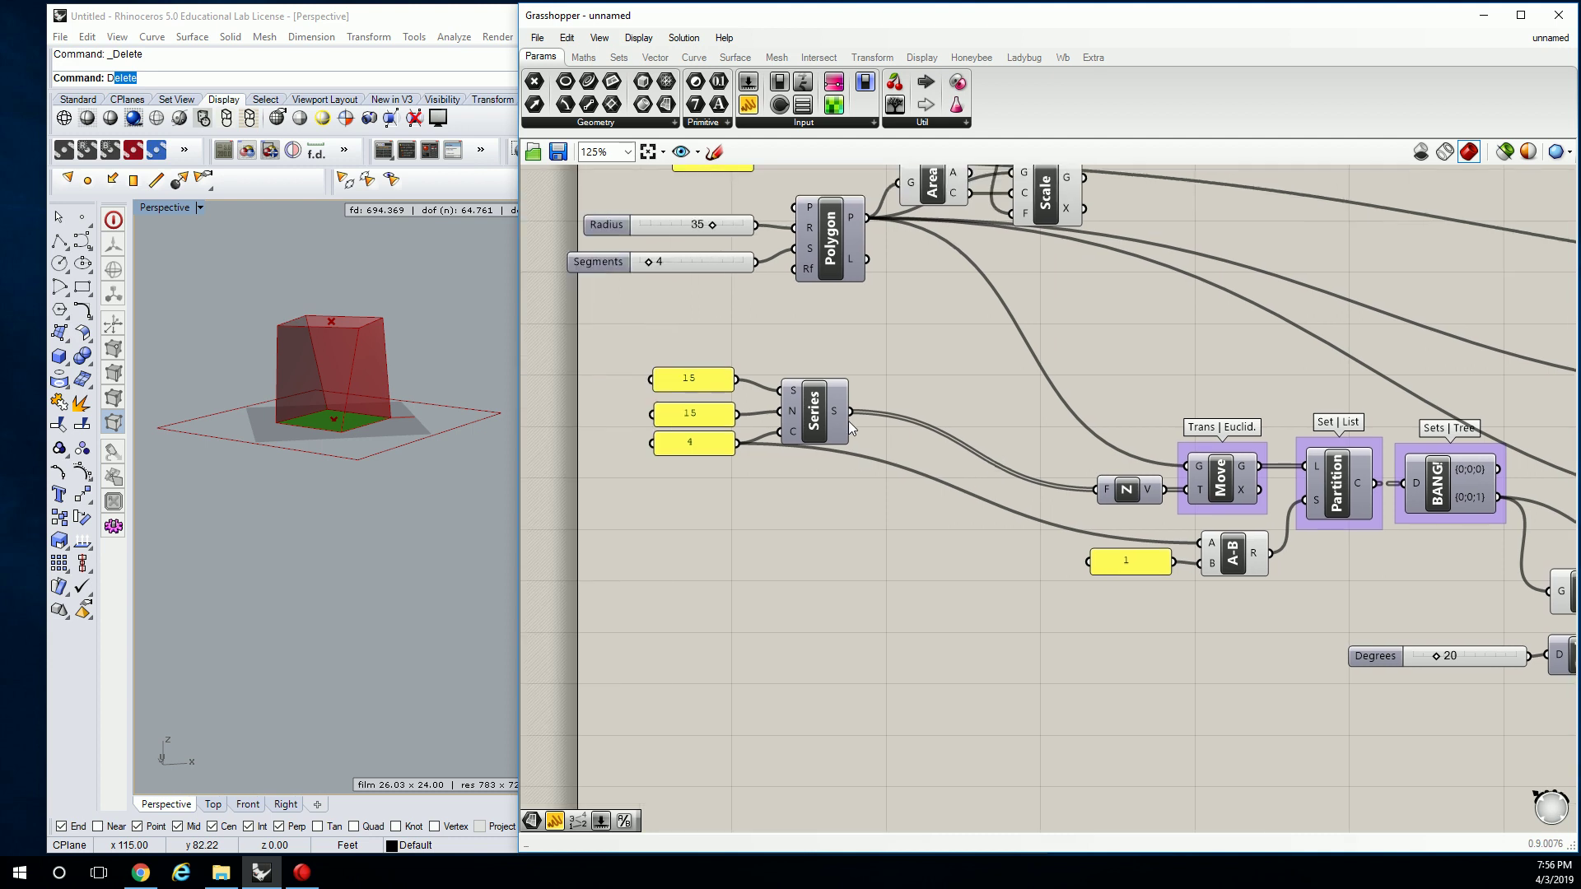
Nudge the Series component about 23 px right of its three sliders
drag(829, 420, 847, 422)
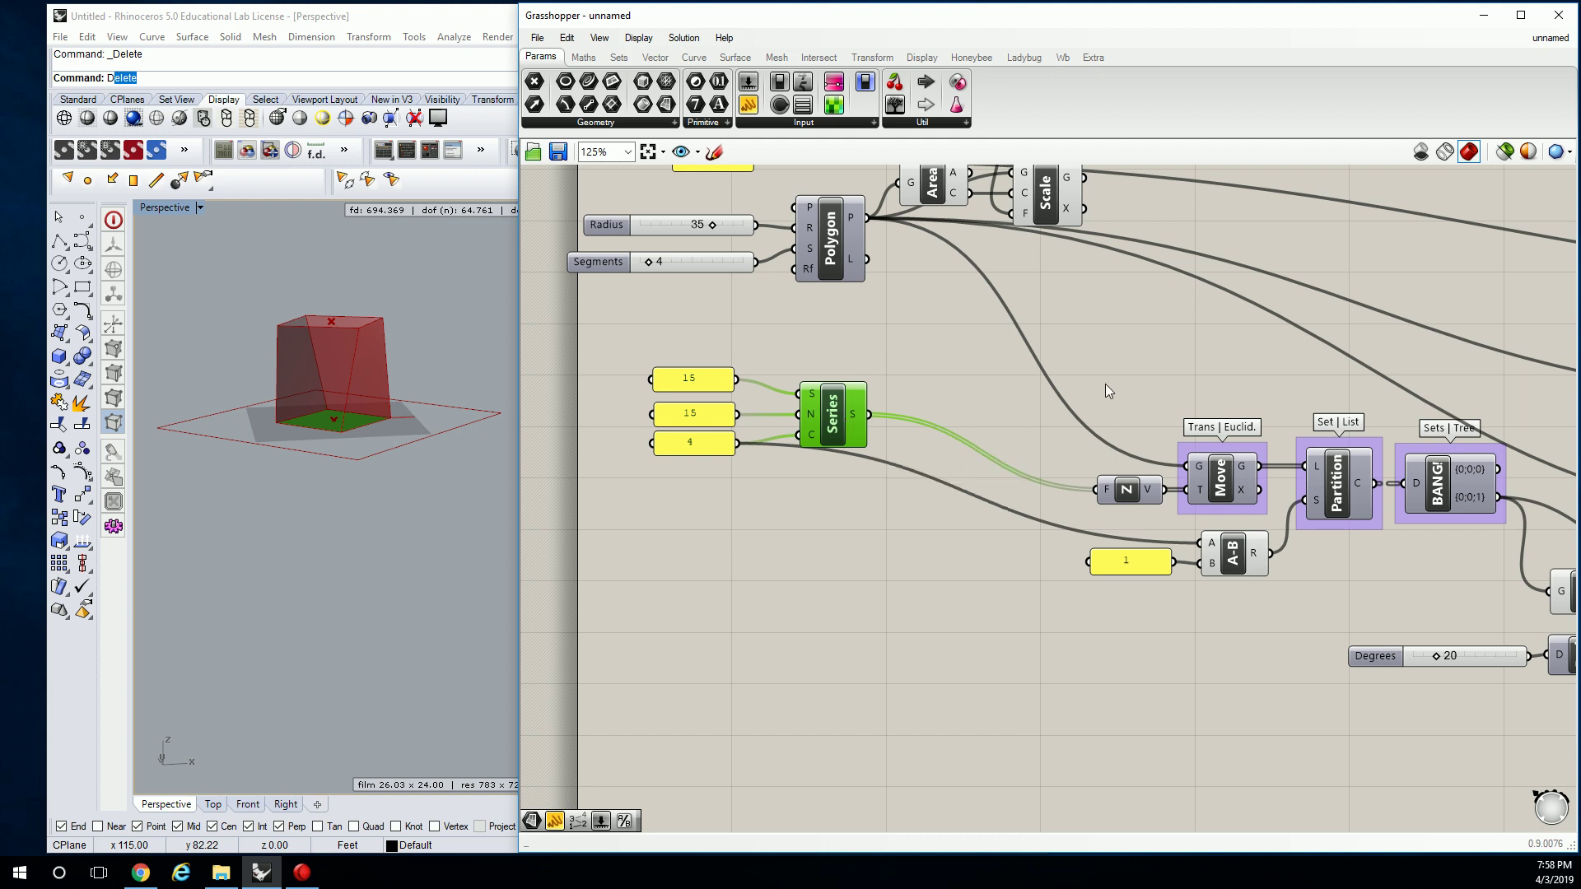
Move slider 3, Area and Scale up and to the right, above Polygon
scroll(1002, 375, down, 3)
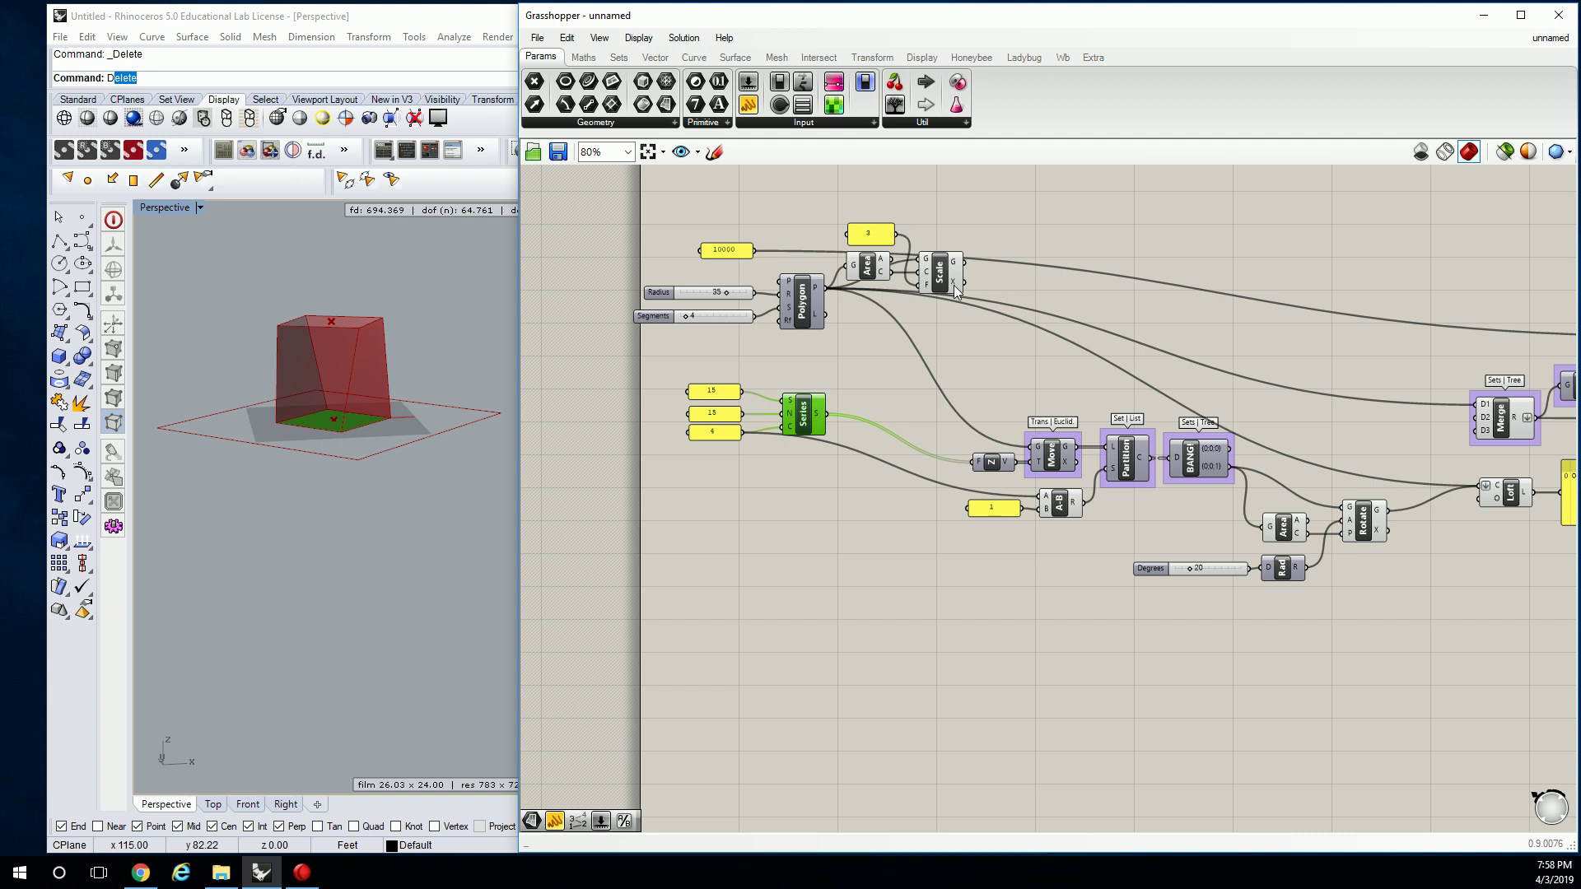
right_drag(1009, 431, 1003, 468)
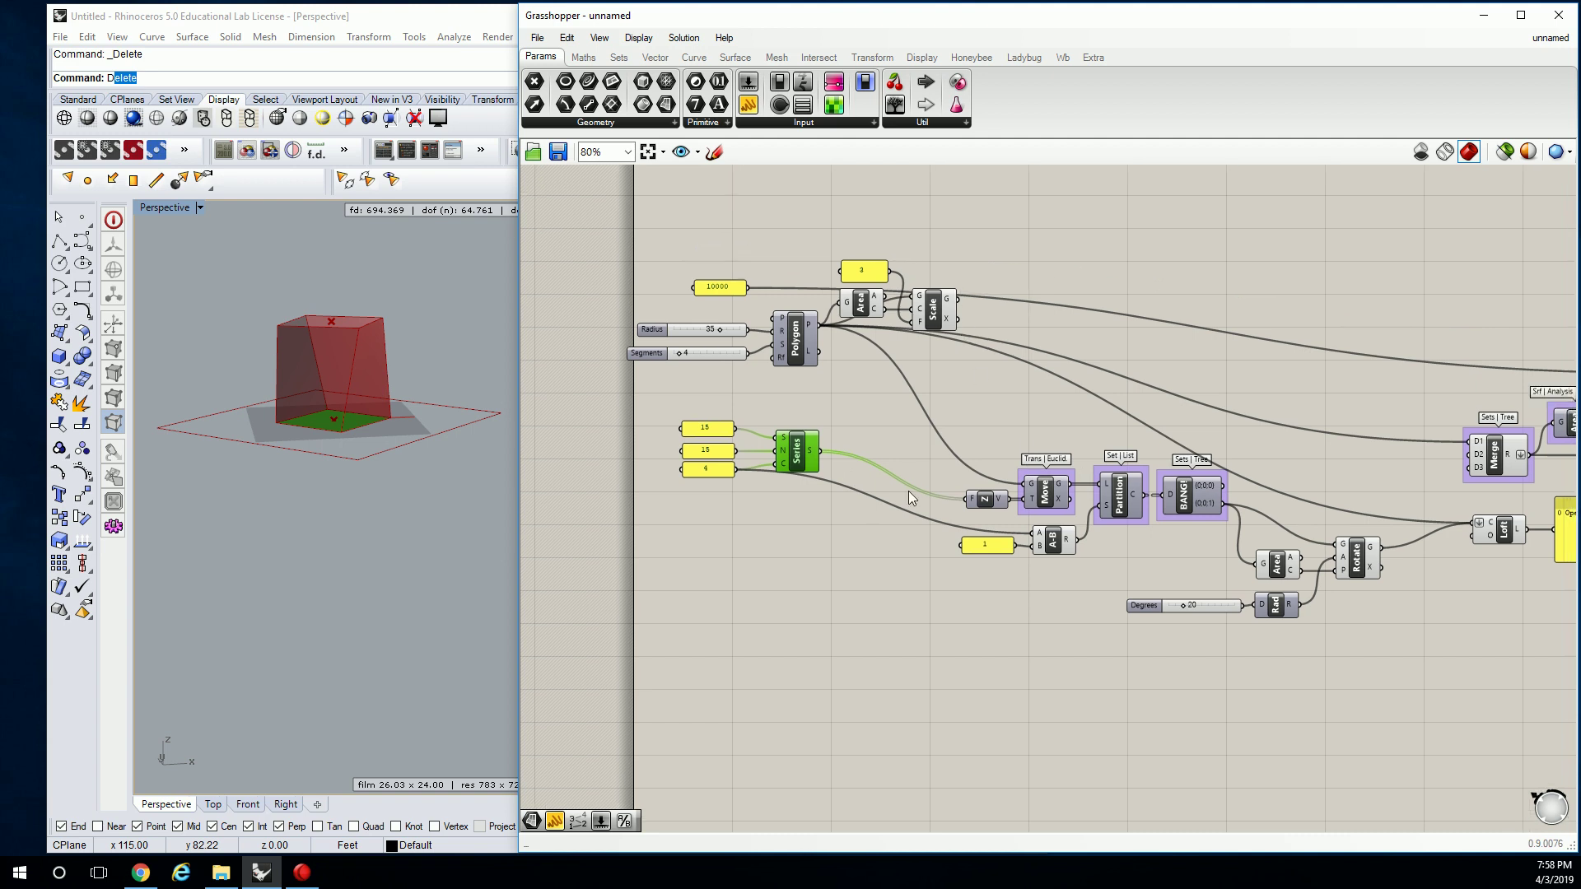
drag(933, 445, 1017, 515)
drag(834, 224, 974, 237)
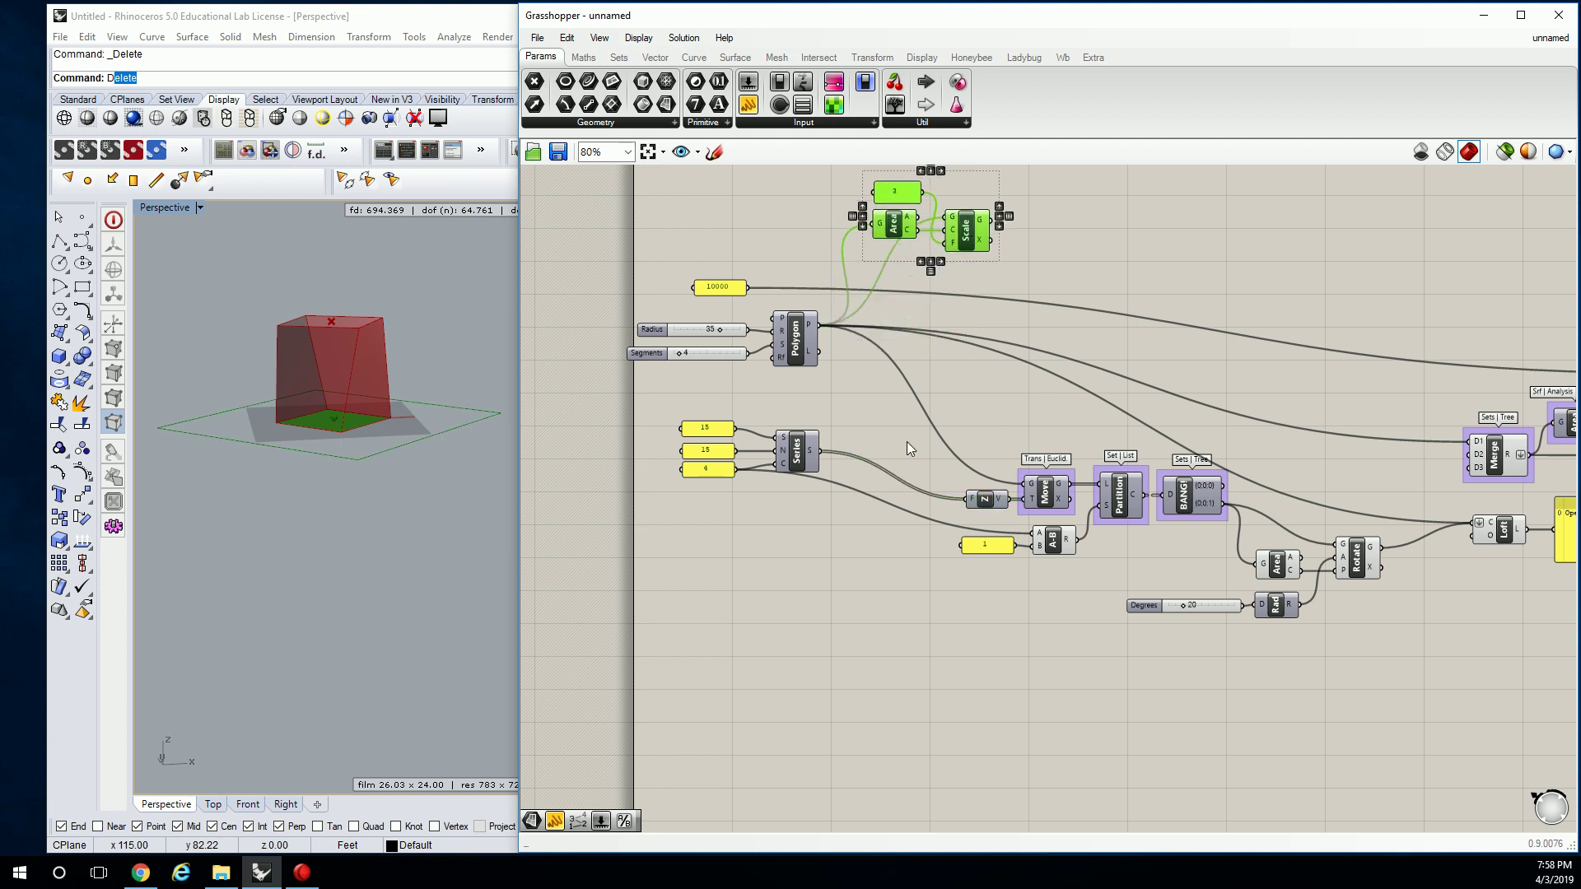
click(949, 371)
drag(1036, 165, 867, 251)
right_drag(808, 405, 736, 437)
drag(893, 258, 1046, 258)
Shift the downstream floor components down and to the right
scroll(1215, 356, down, 5)
drag(1471, 295, 728, 577)
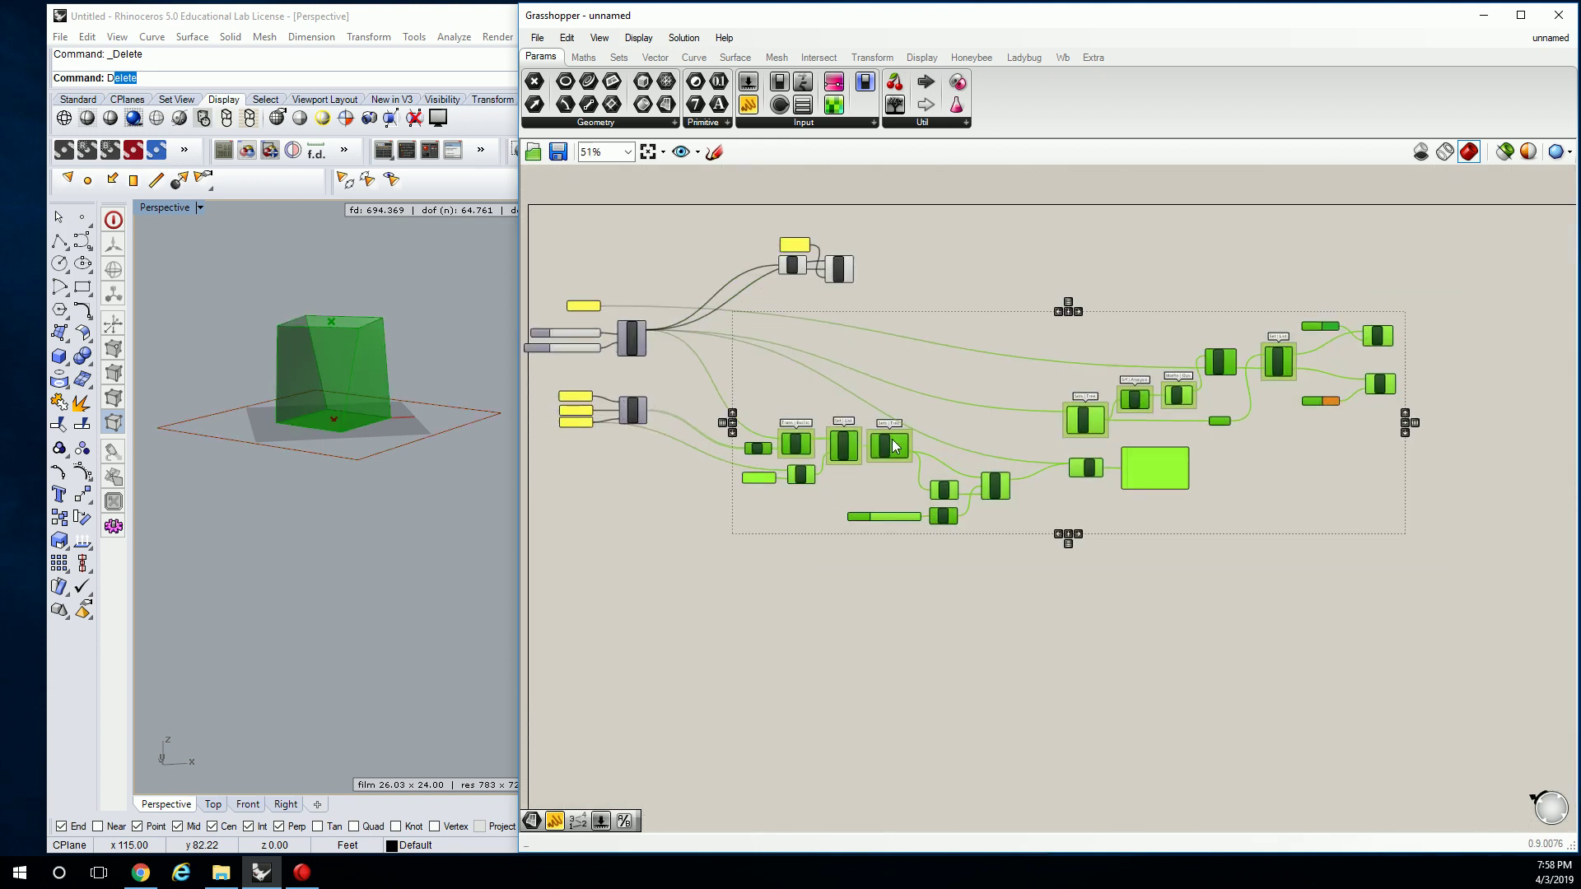
drag(892, 445, 1003, 502)
click(730, 387)
scroll(695, 374, up, 3)
right_drag(695, 374, 876, 465)
scroll(916, 377, up, 1)
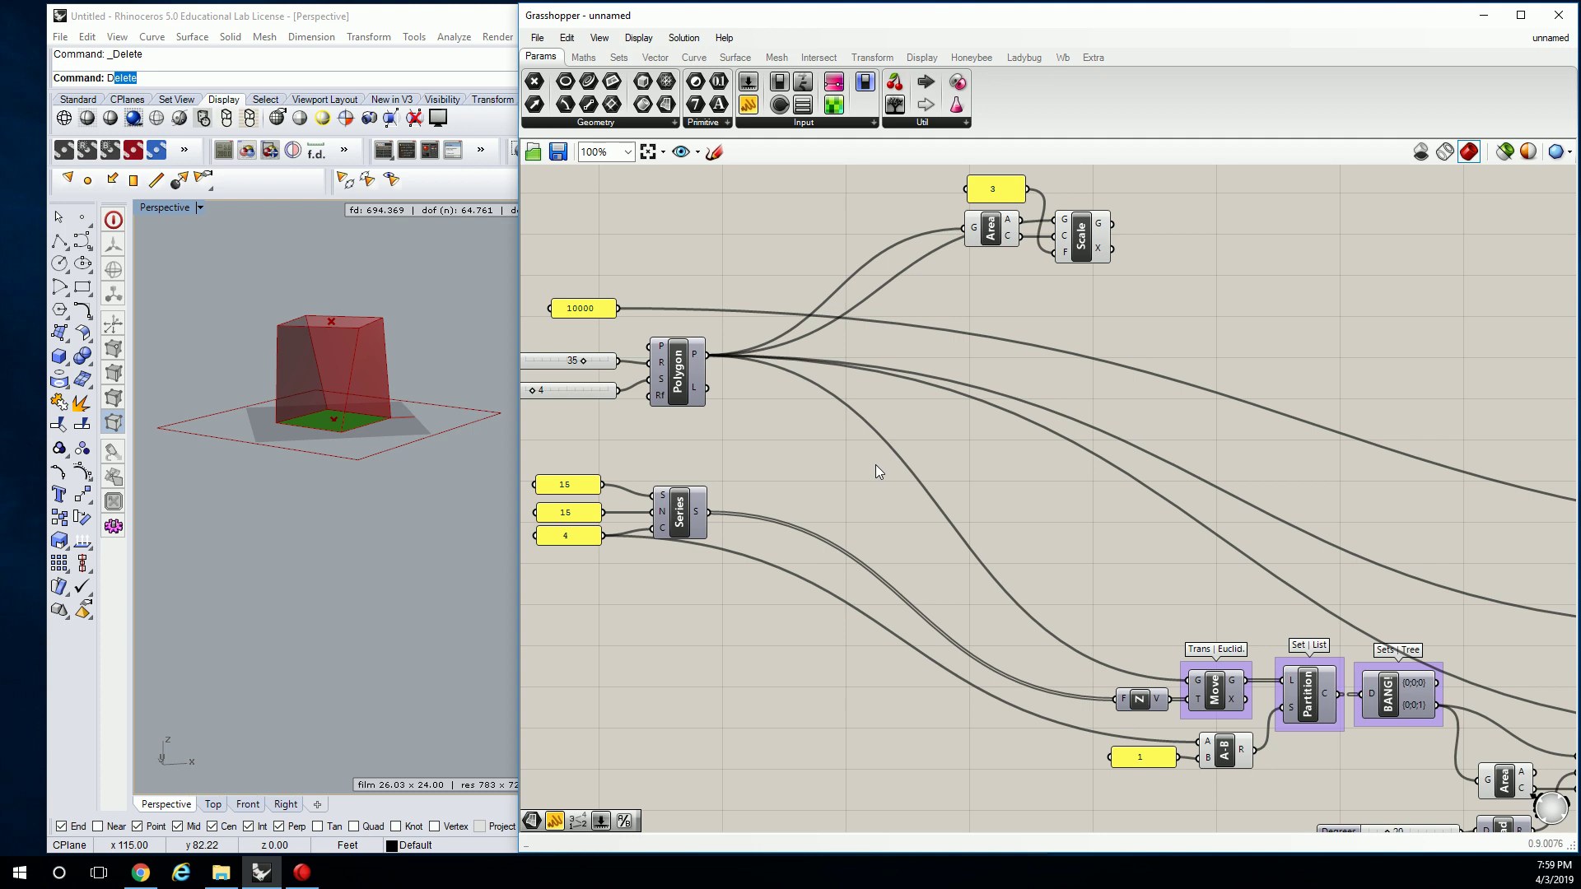
click(675, 512)
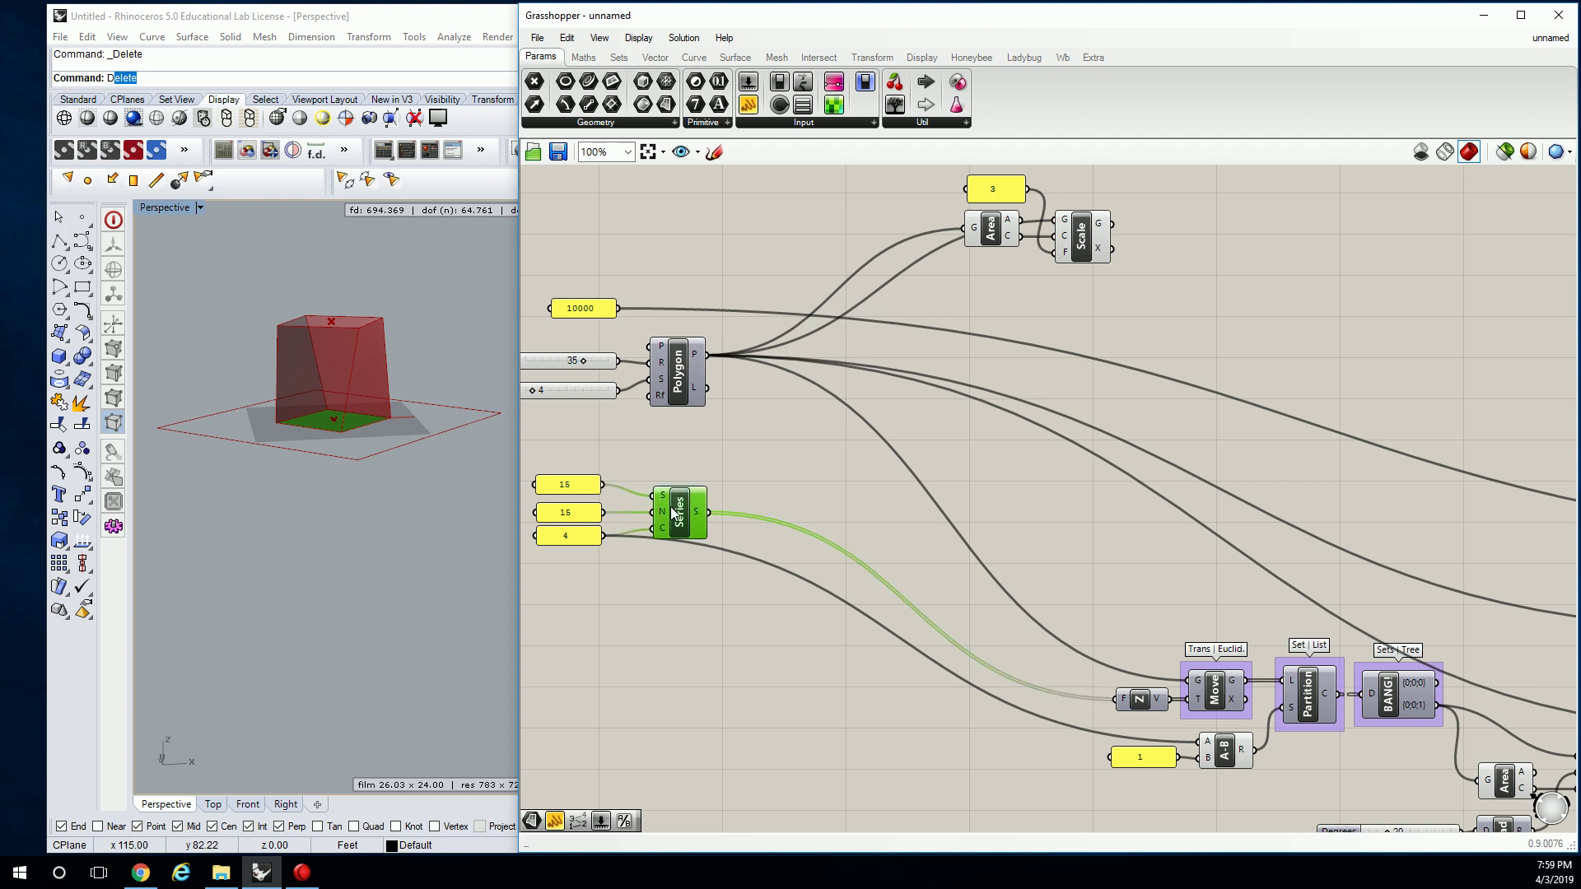